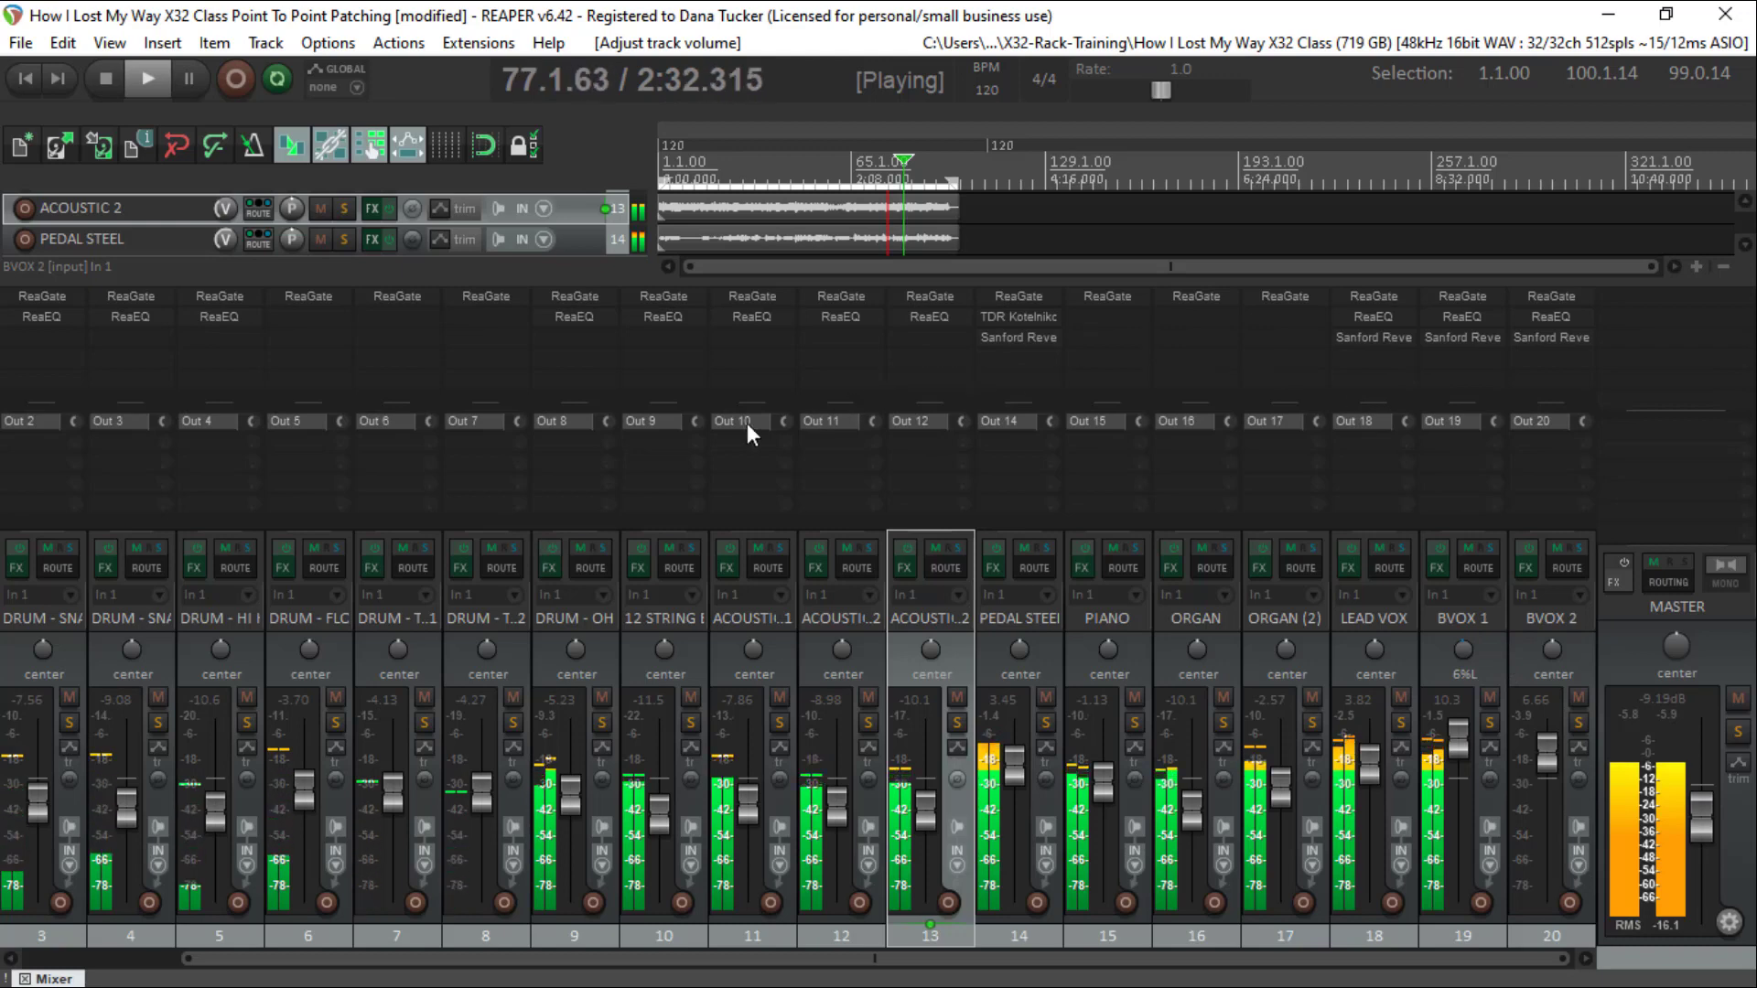
Select the tracks from the top snare onward and switch their FX off and on twice to compare the playing mix
click(70, 651)
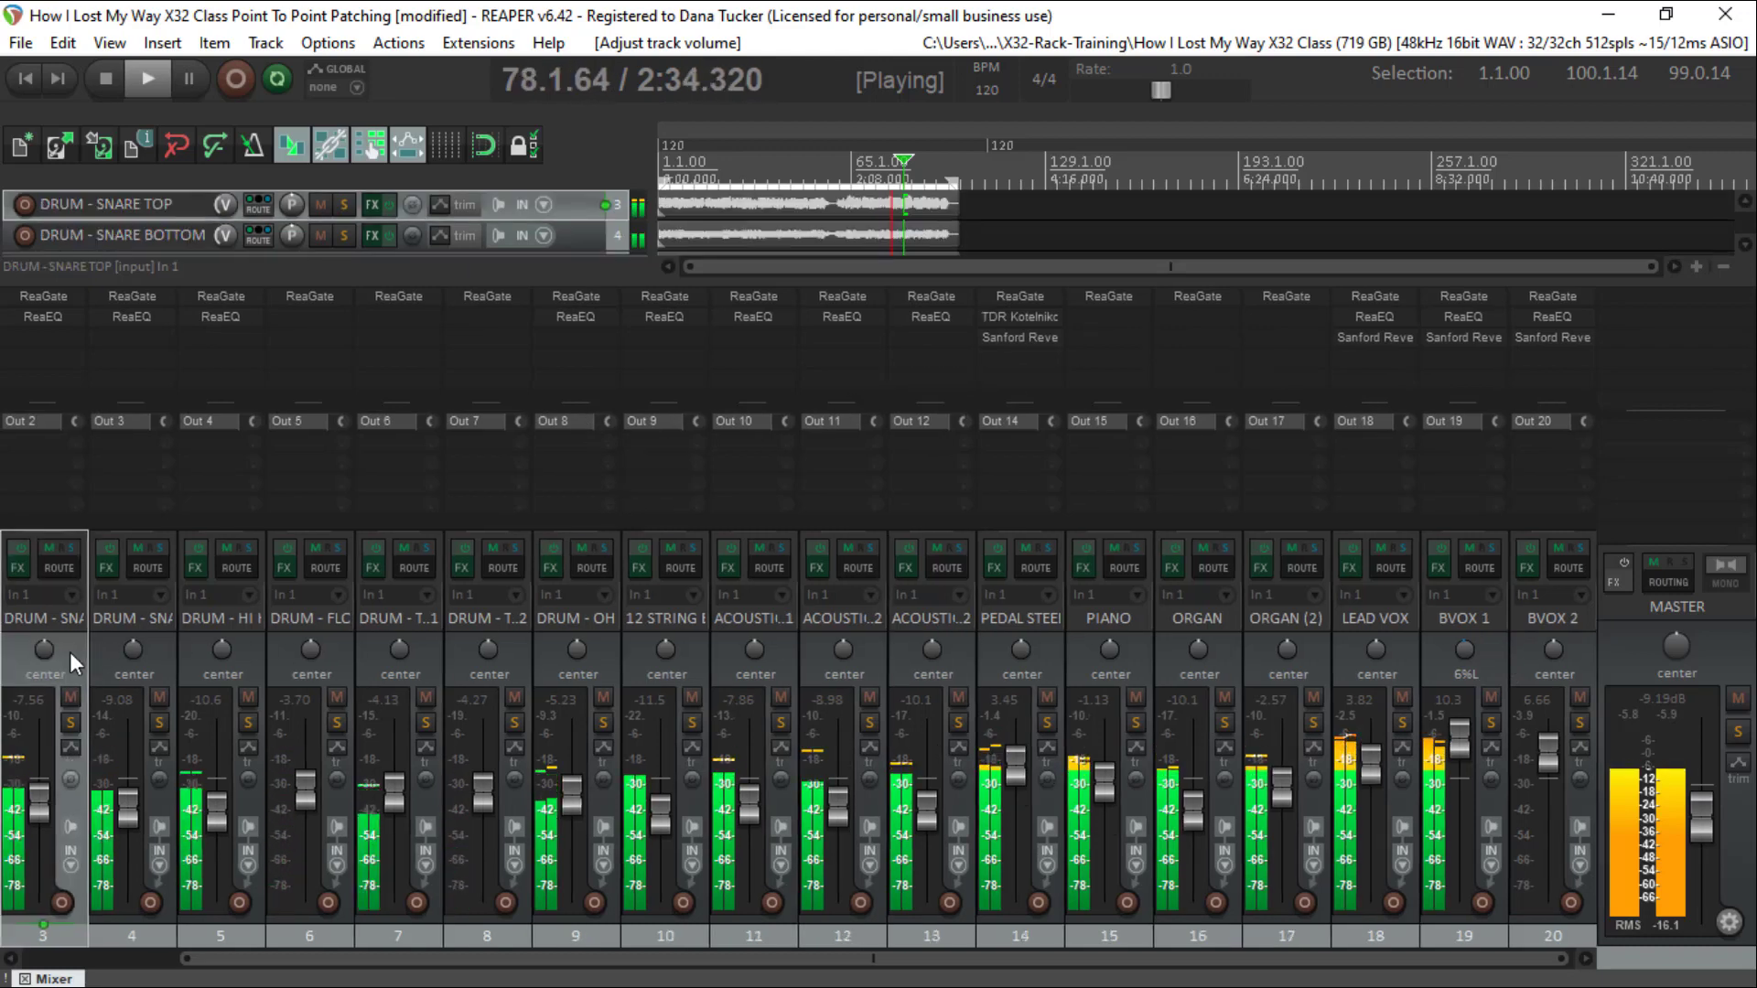
click(70, 47)
click(107, 169)
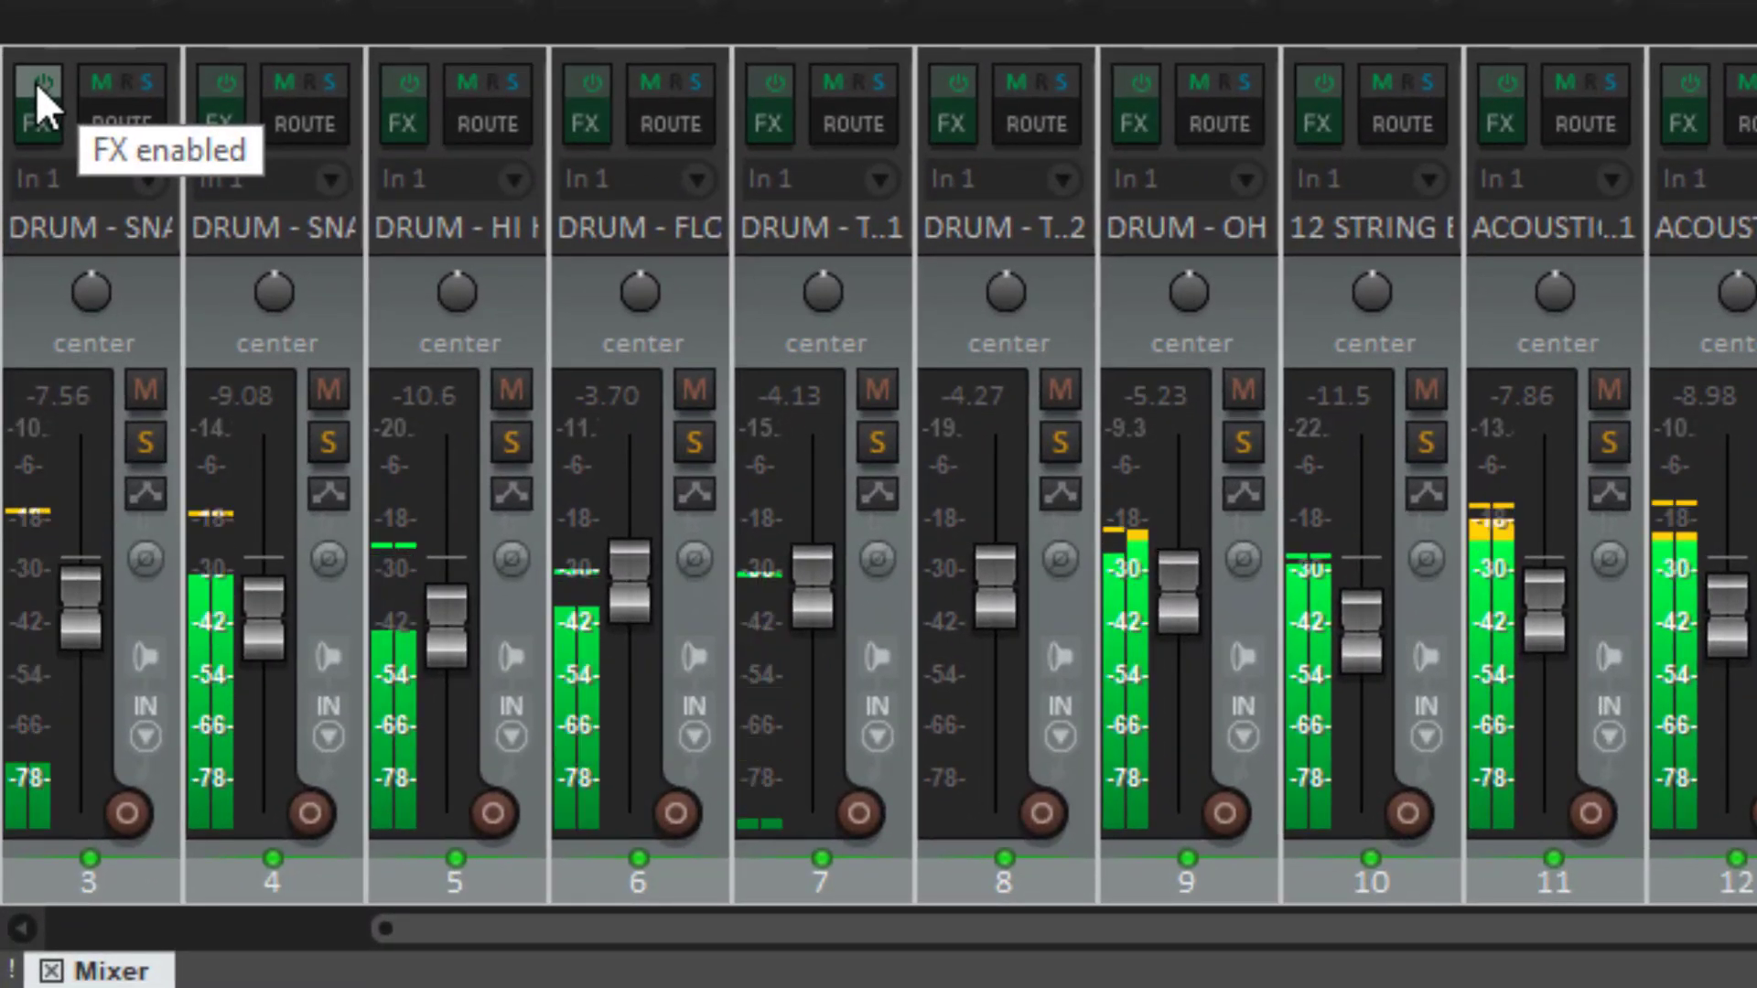
click(36, 82)
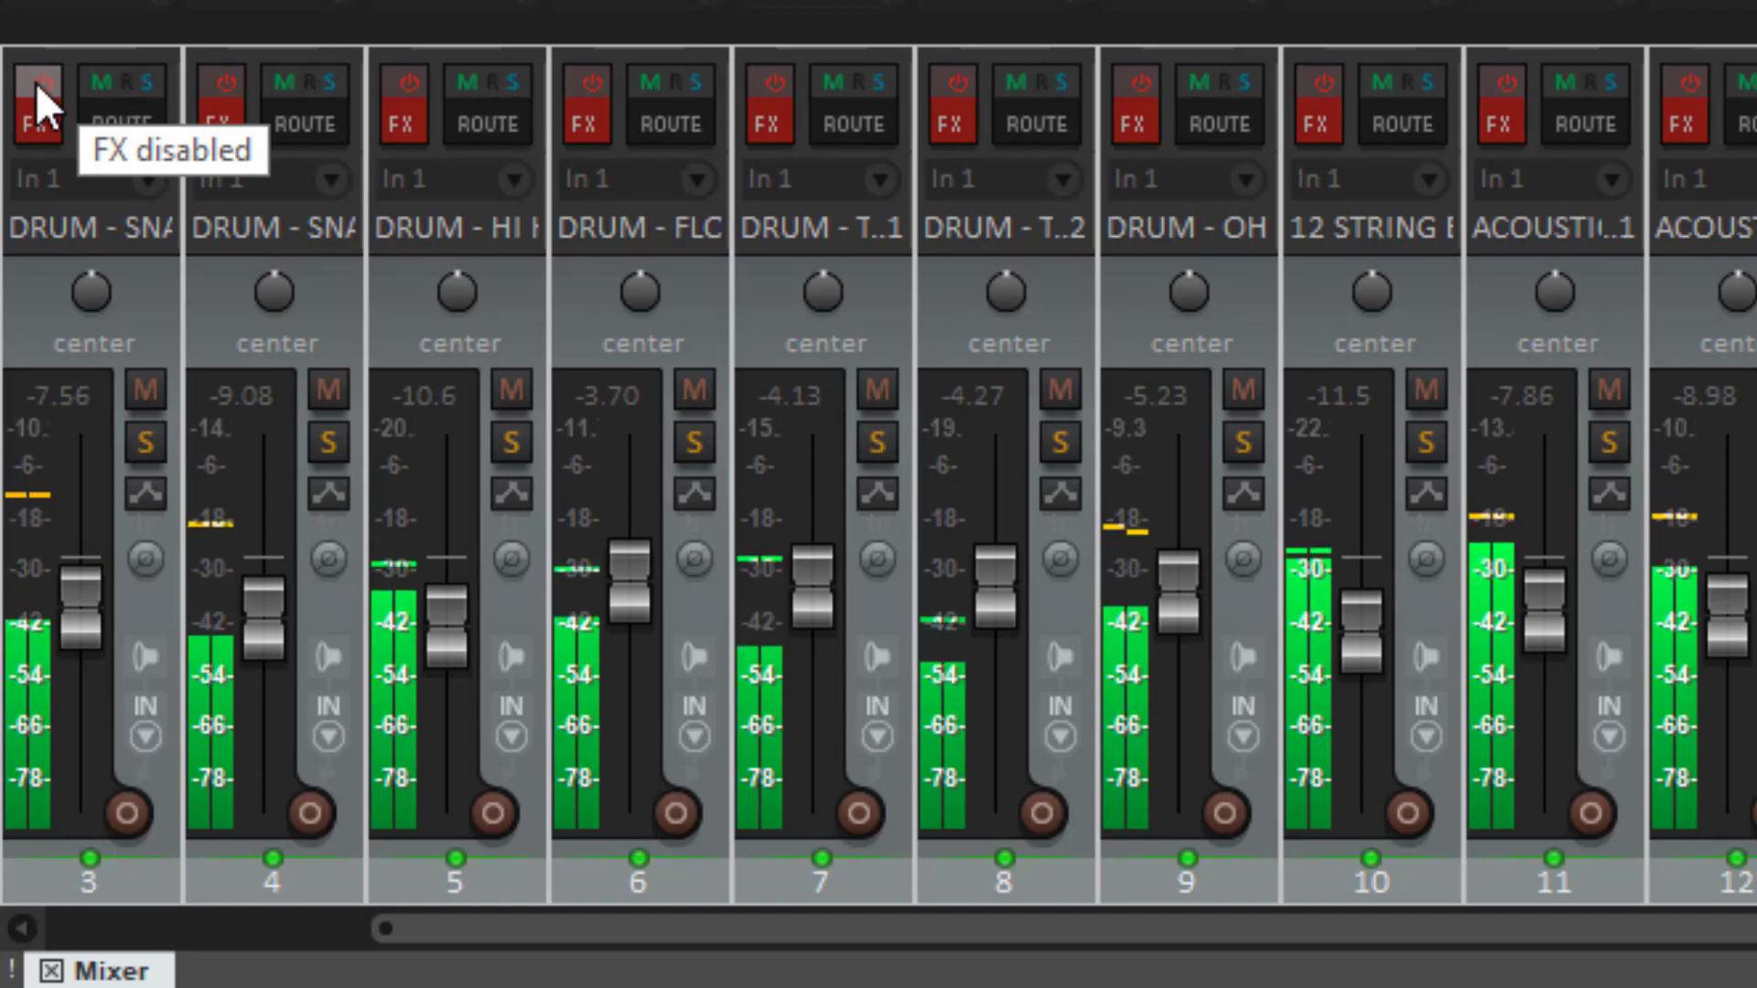
click(36, 82)
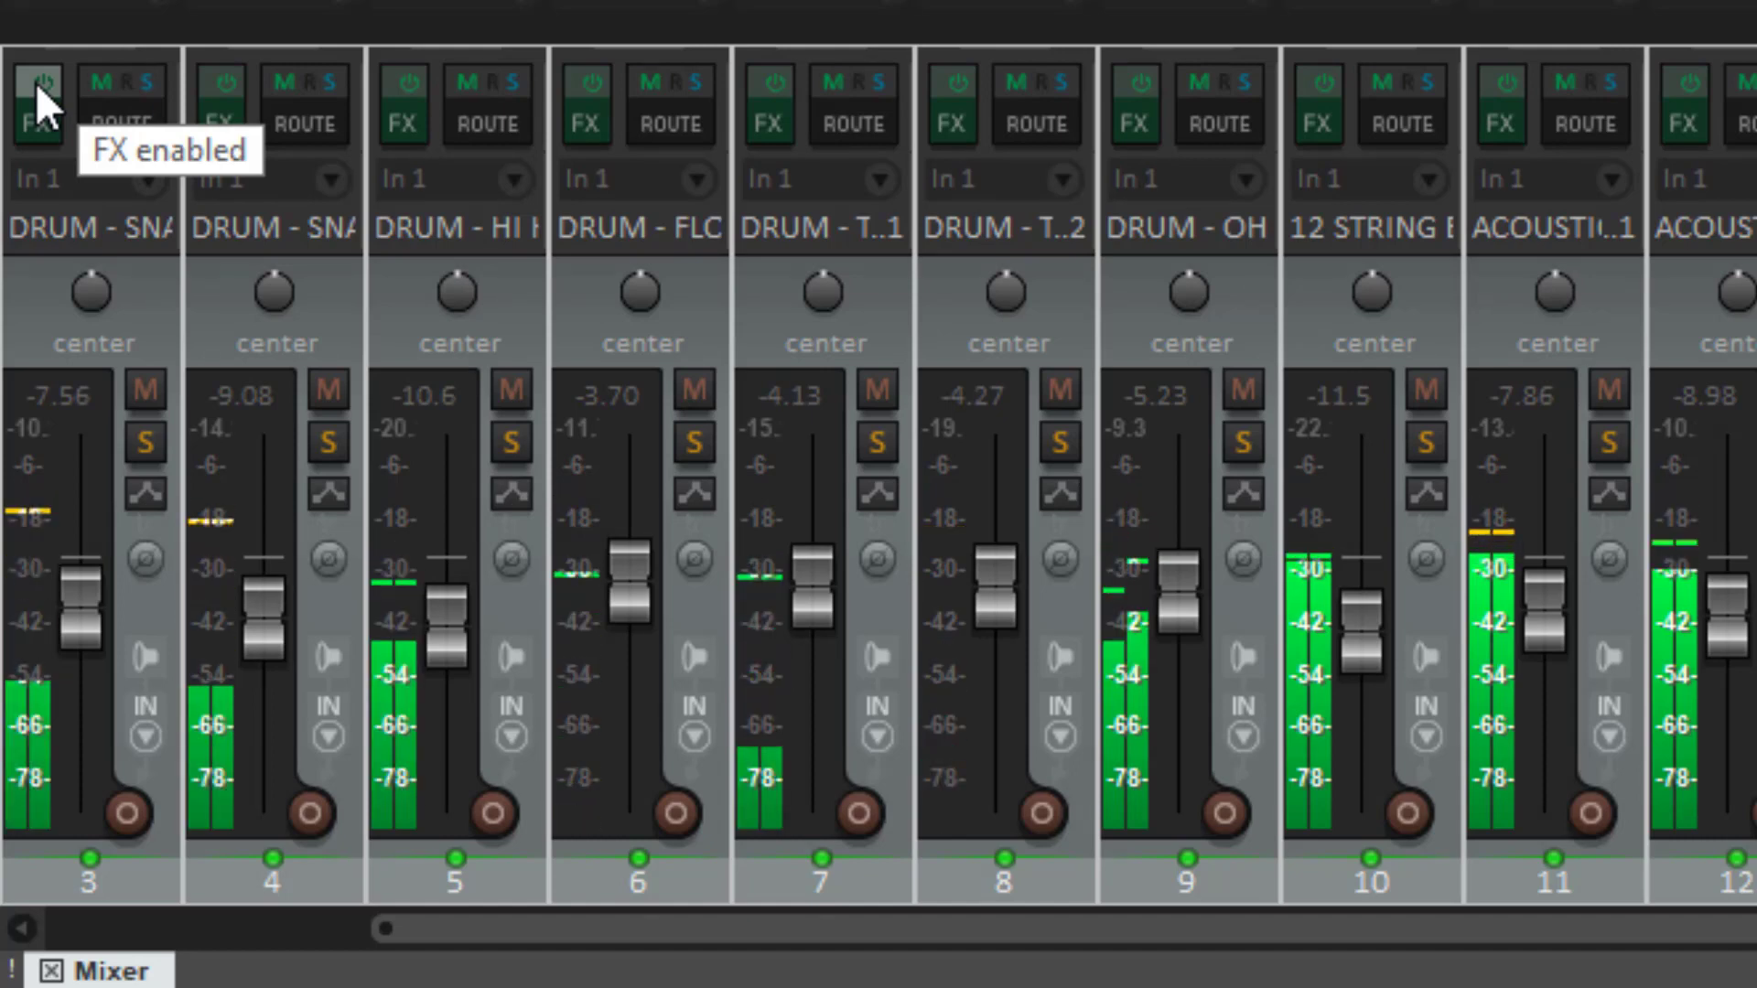
click(36, 83)
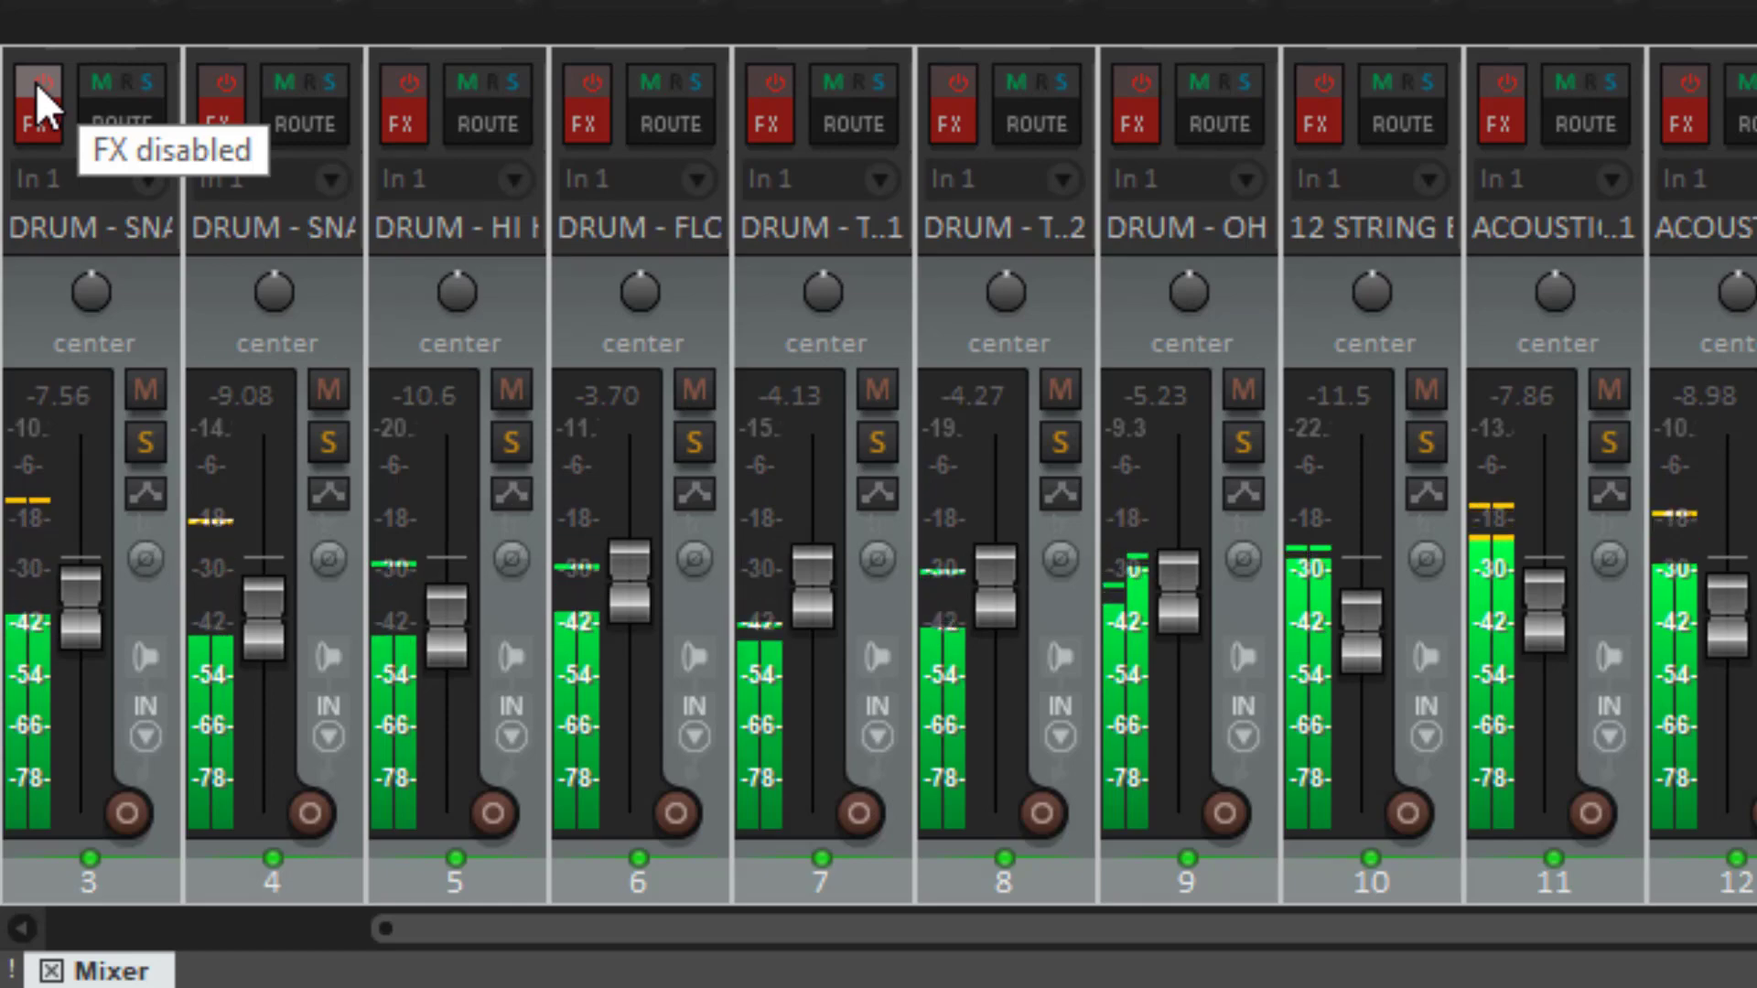
click(35, 82)
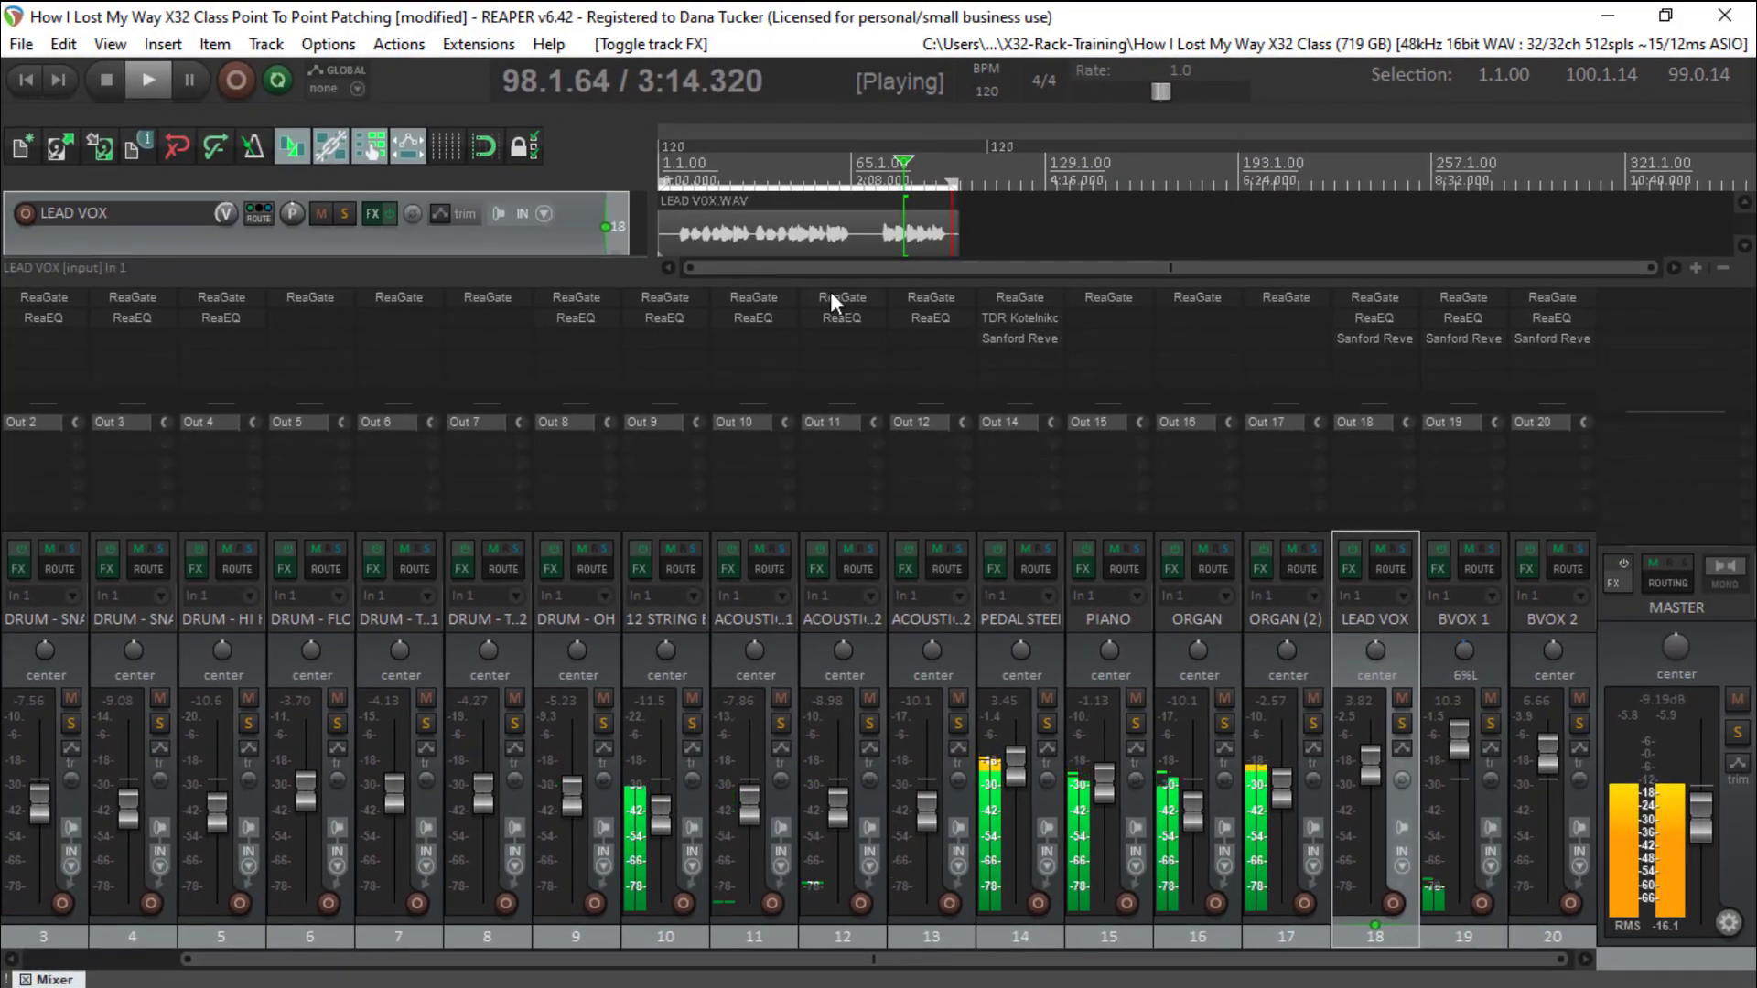
Enlarge the arrange area and track heights, and set the loop selection from 21.1.01 to 30.4.17
drag(843, 281, 843, 391)
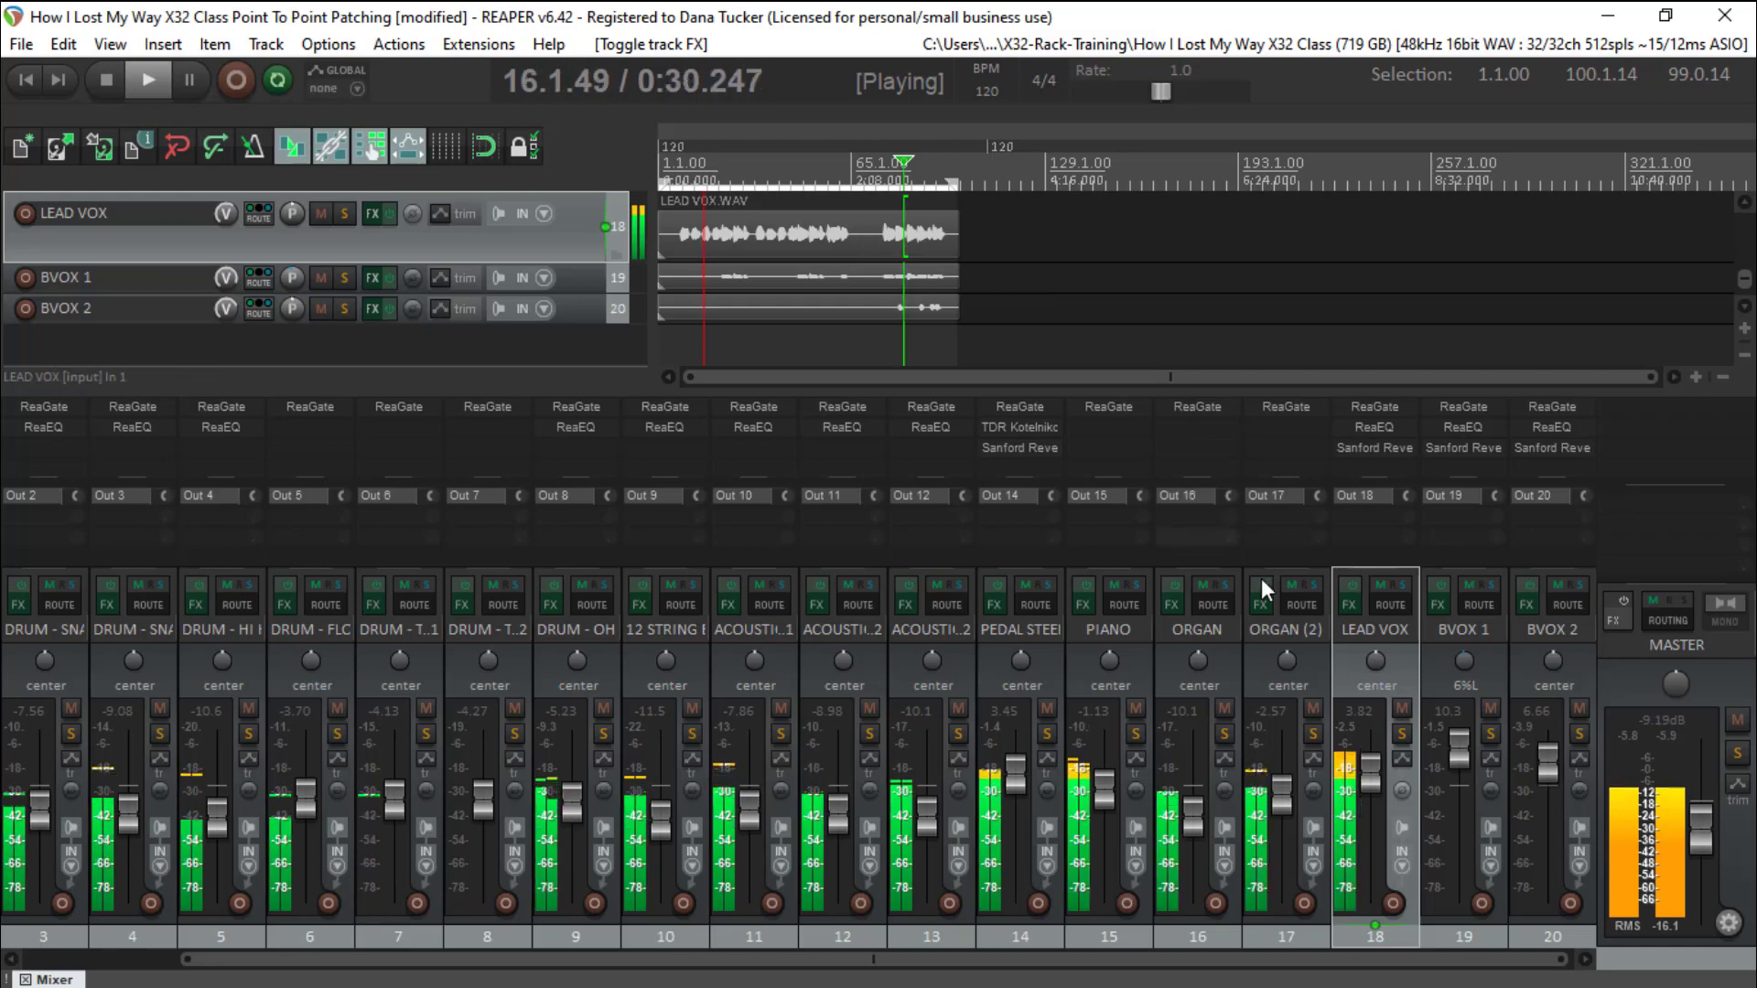
key(ctrl+Up)
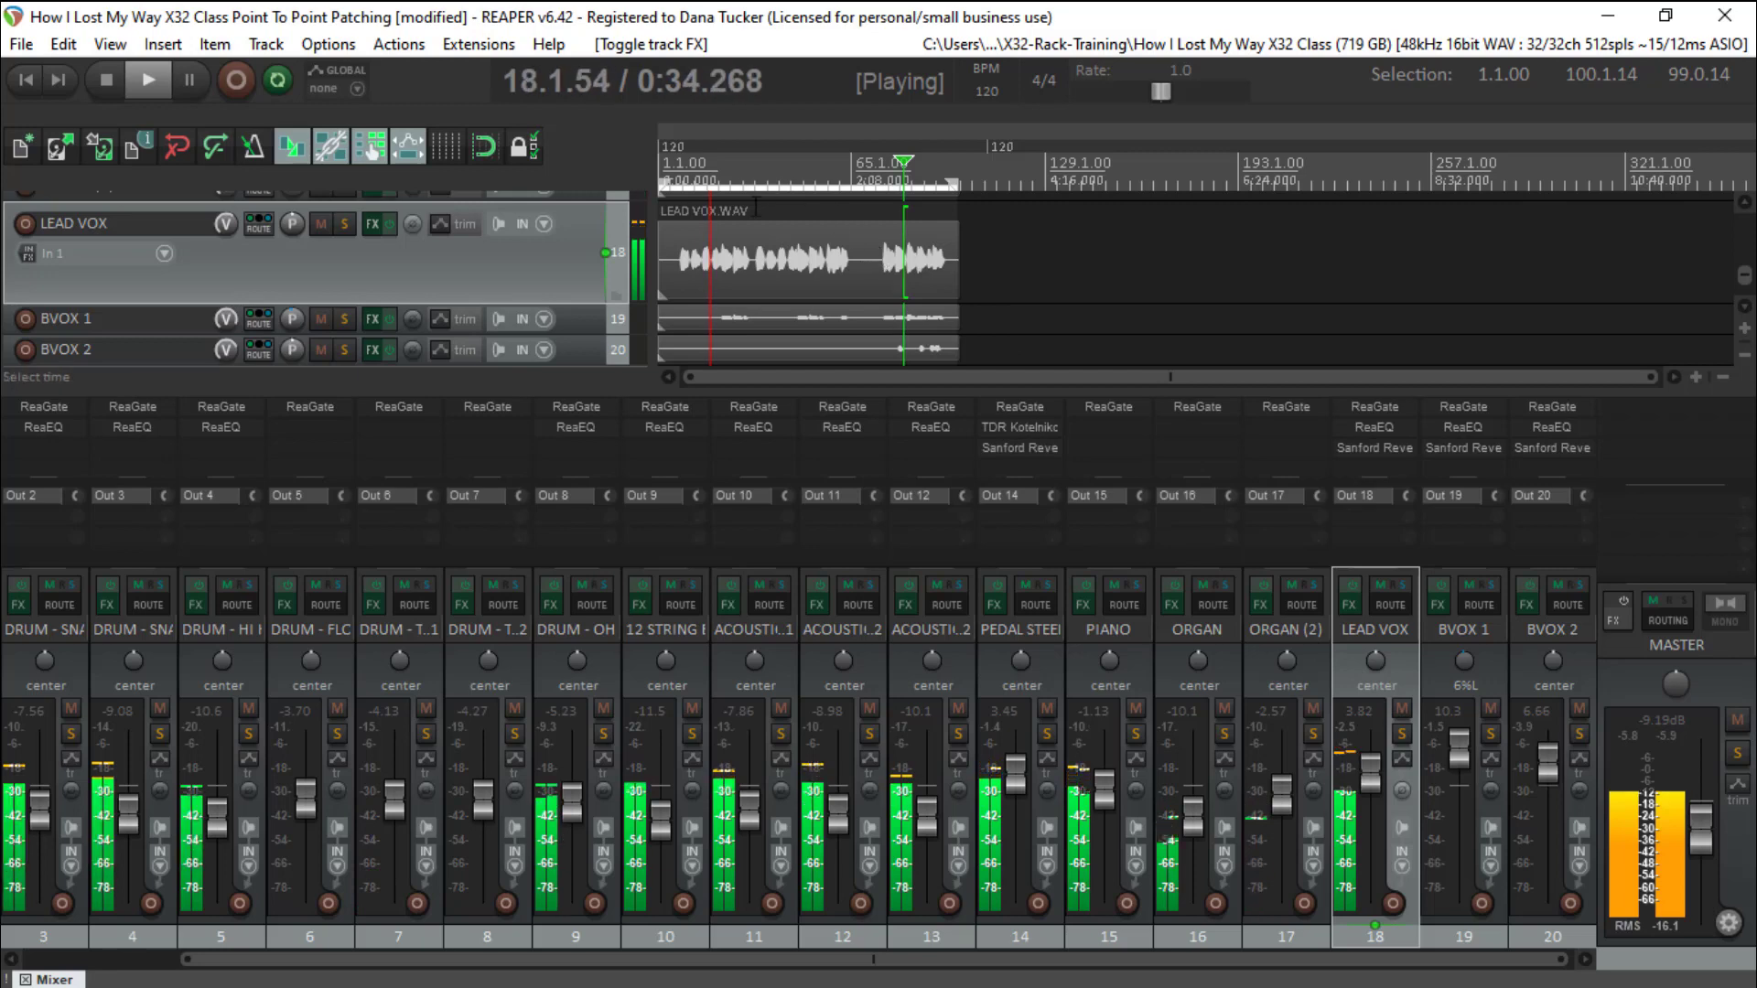
drag(664, 182, 720, 187)
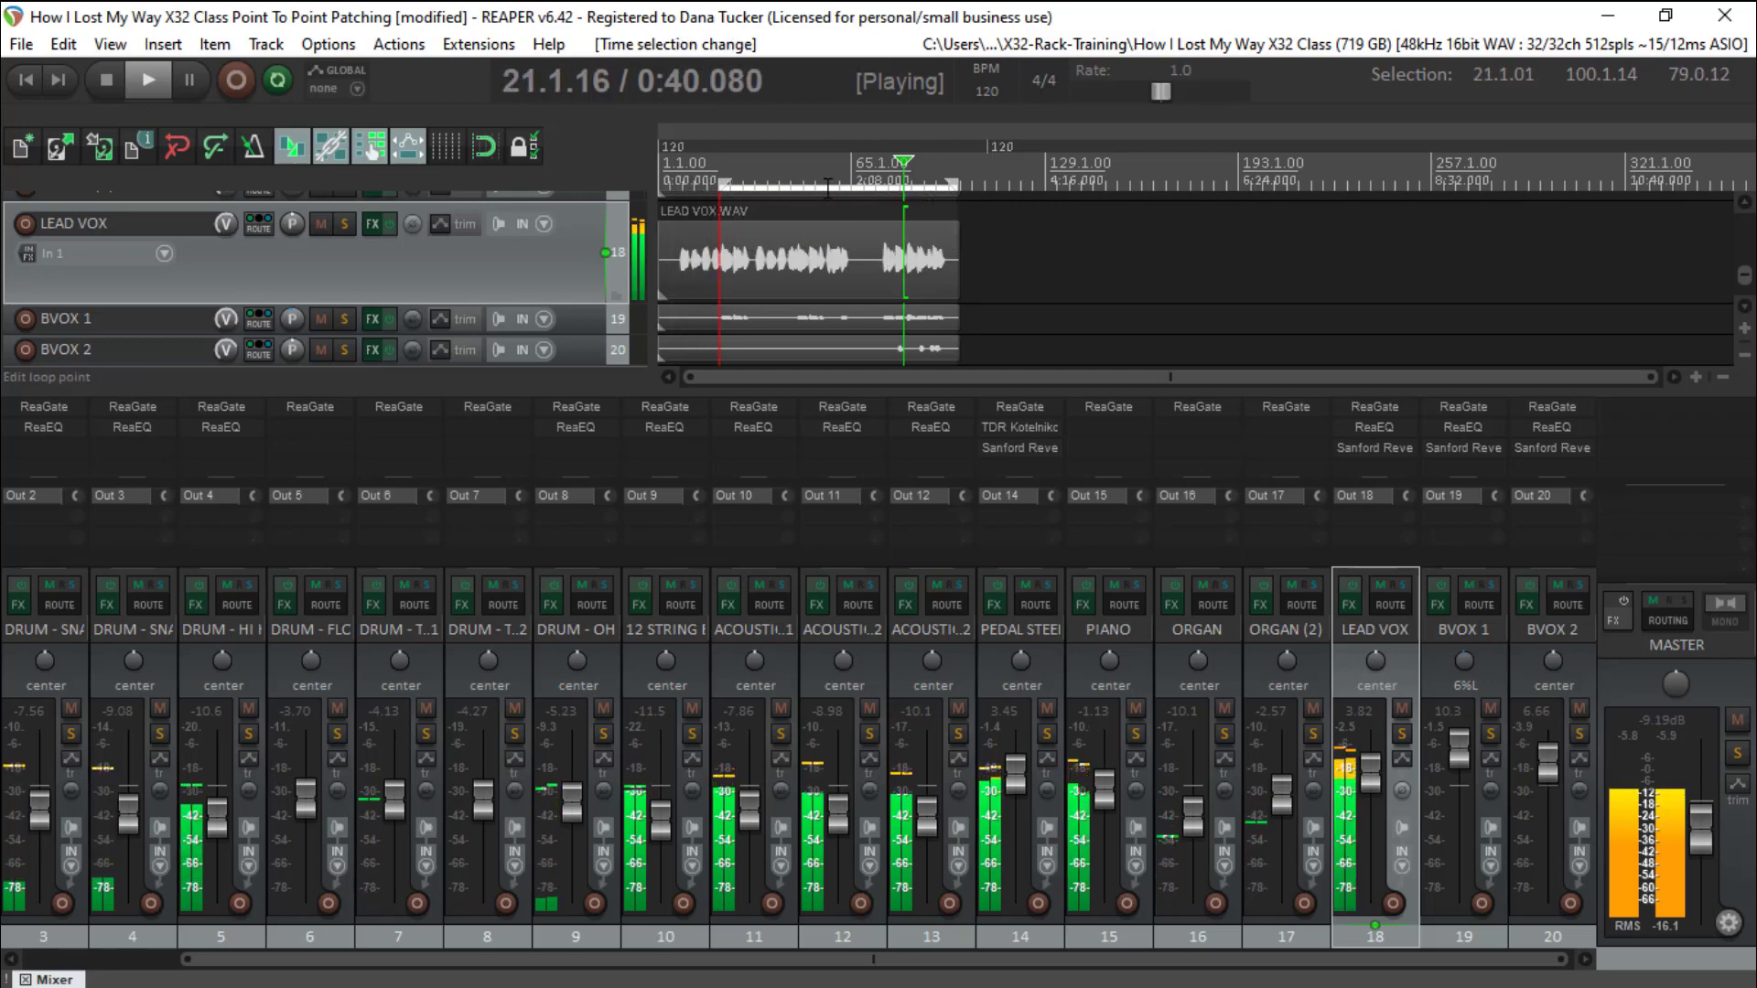
drag(956, 181, 750, 184)
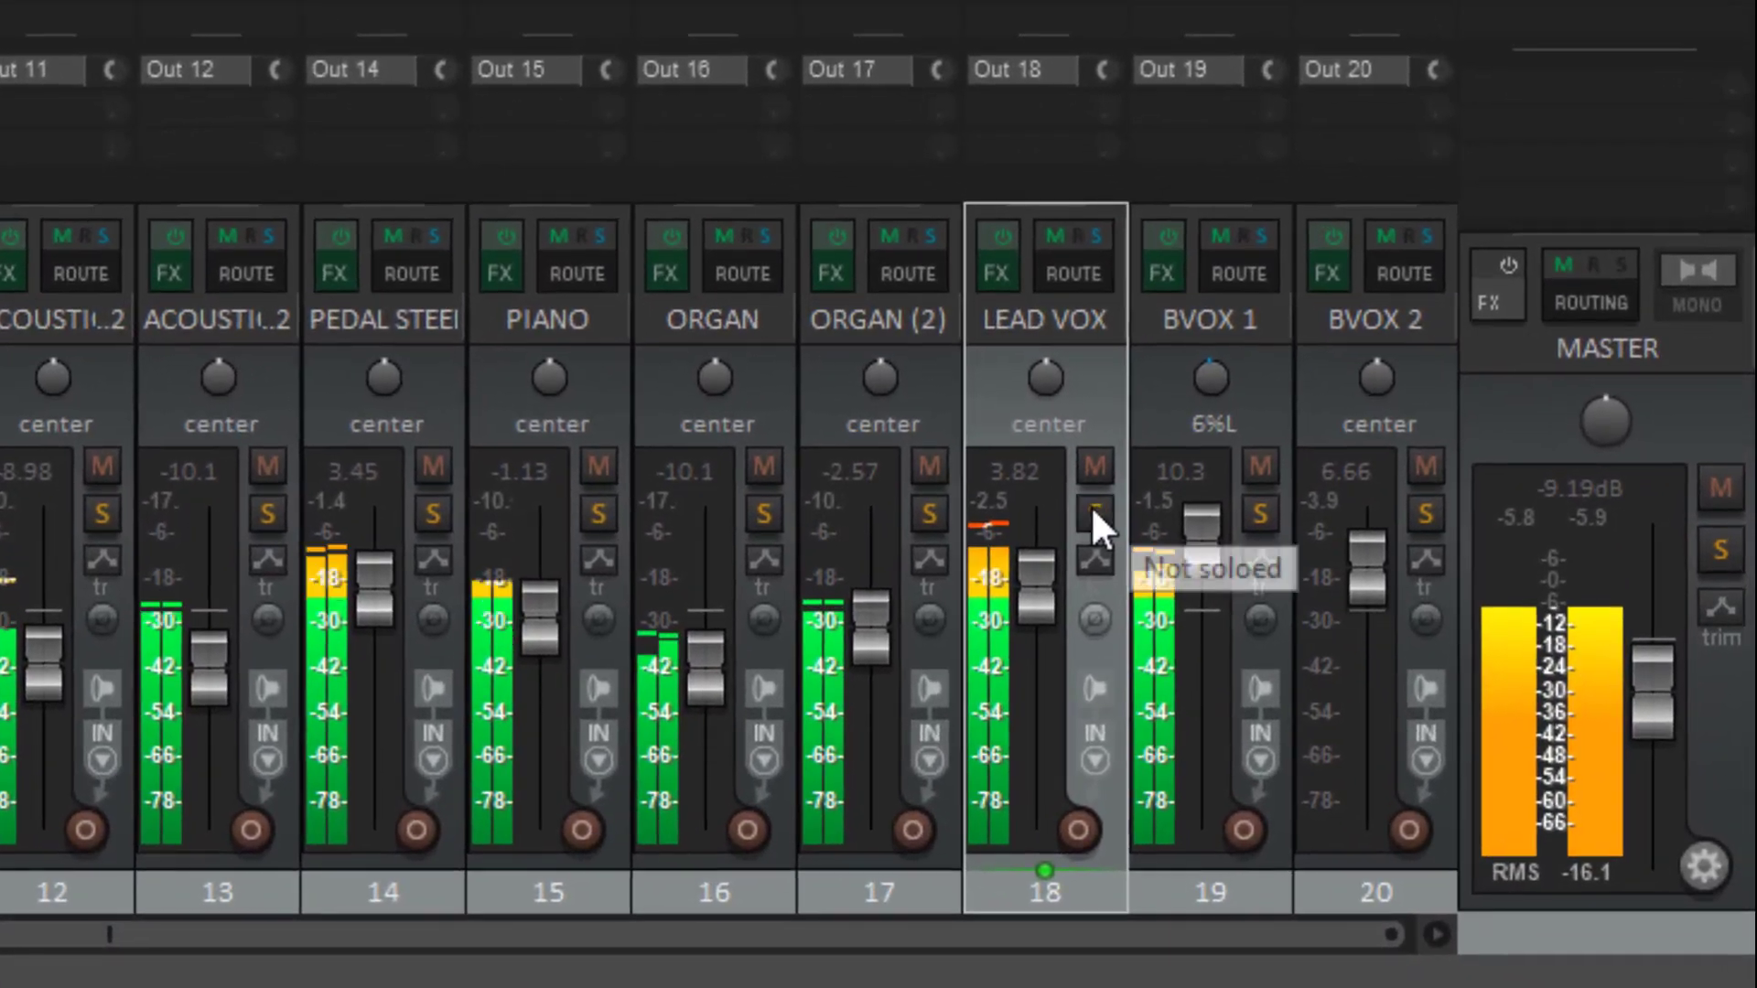
Solo the LEAD VOX track and toggle its FX off, on and off again to compare the vocal sound
click(1131, 540)
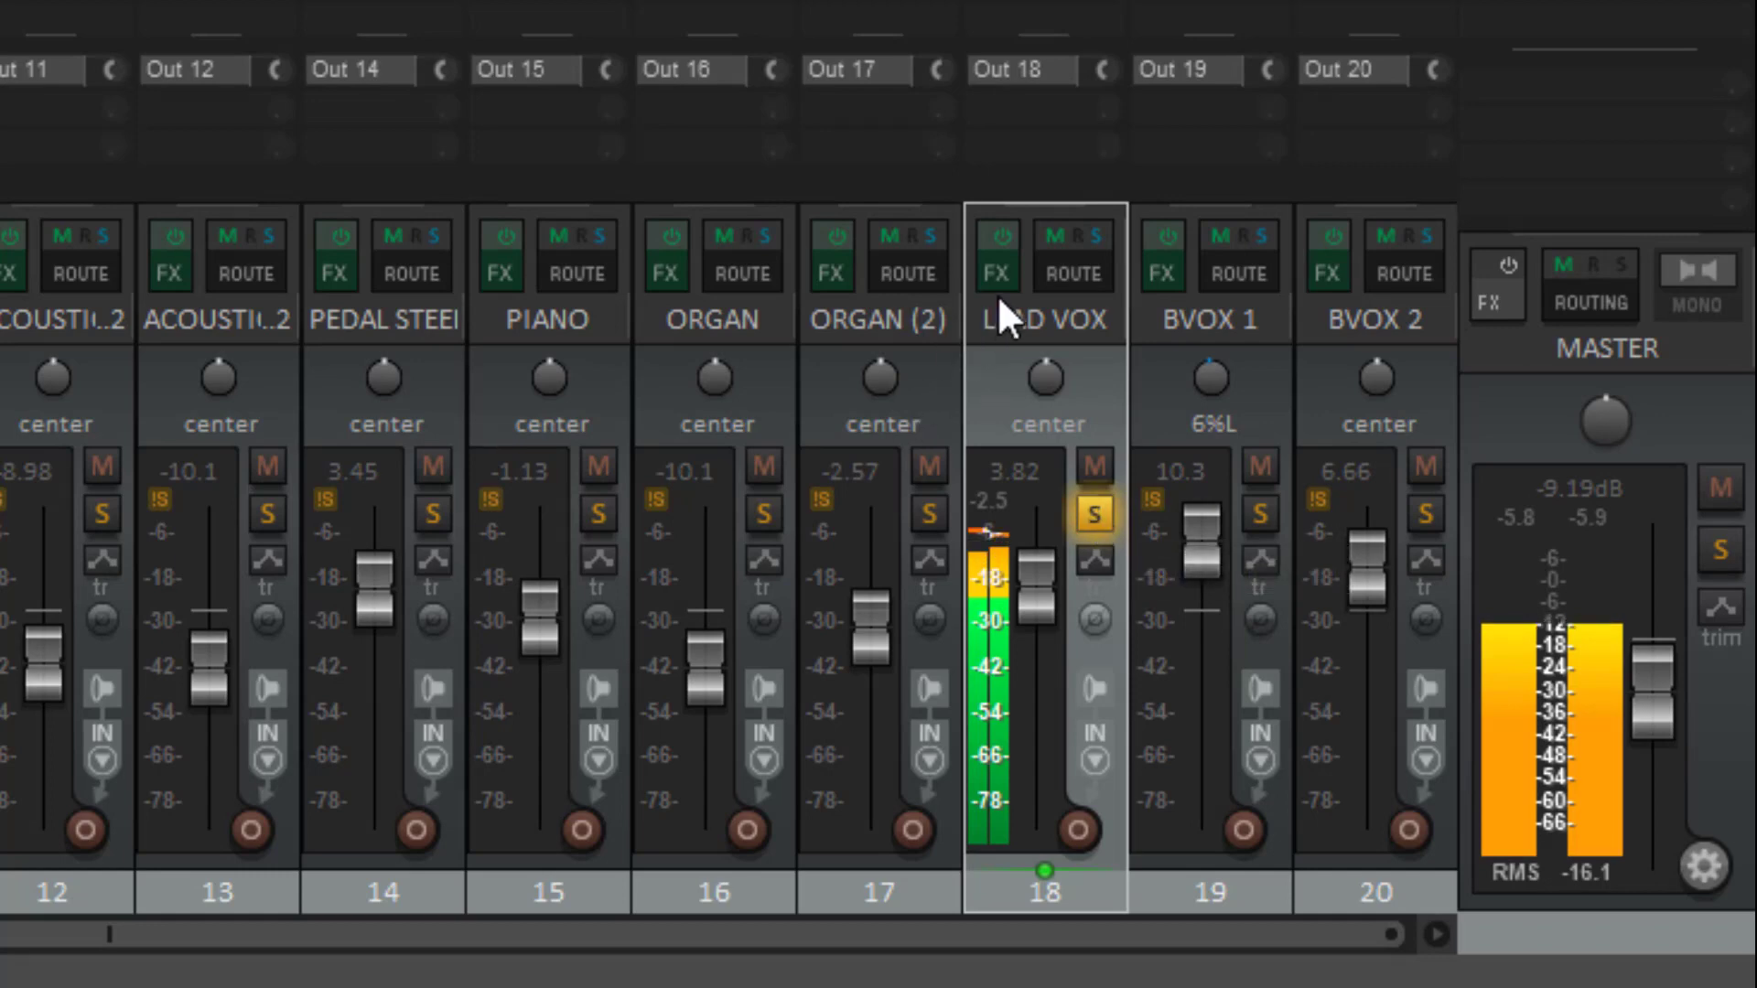
click(1006, 235)
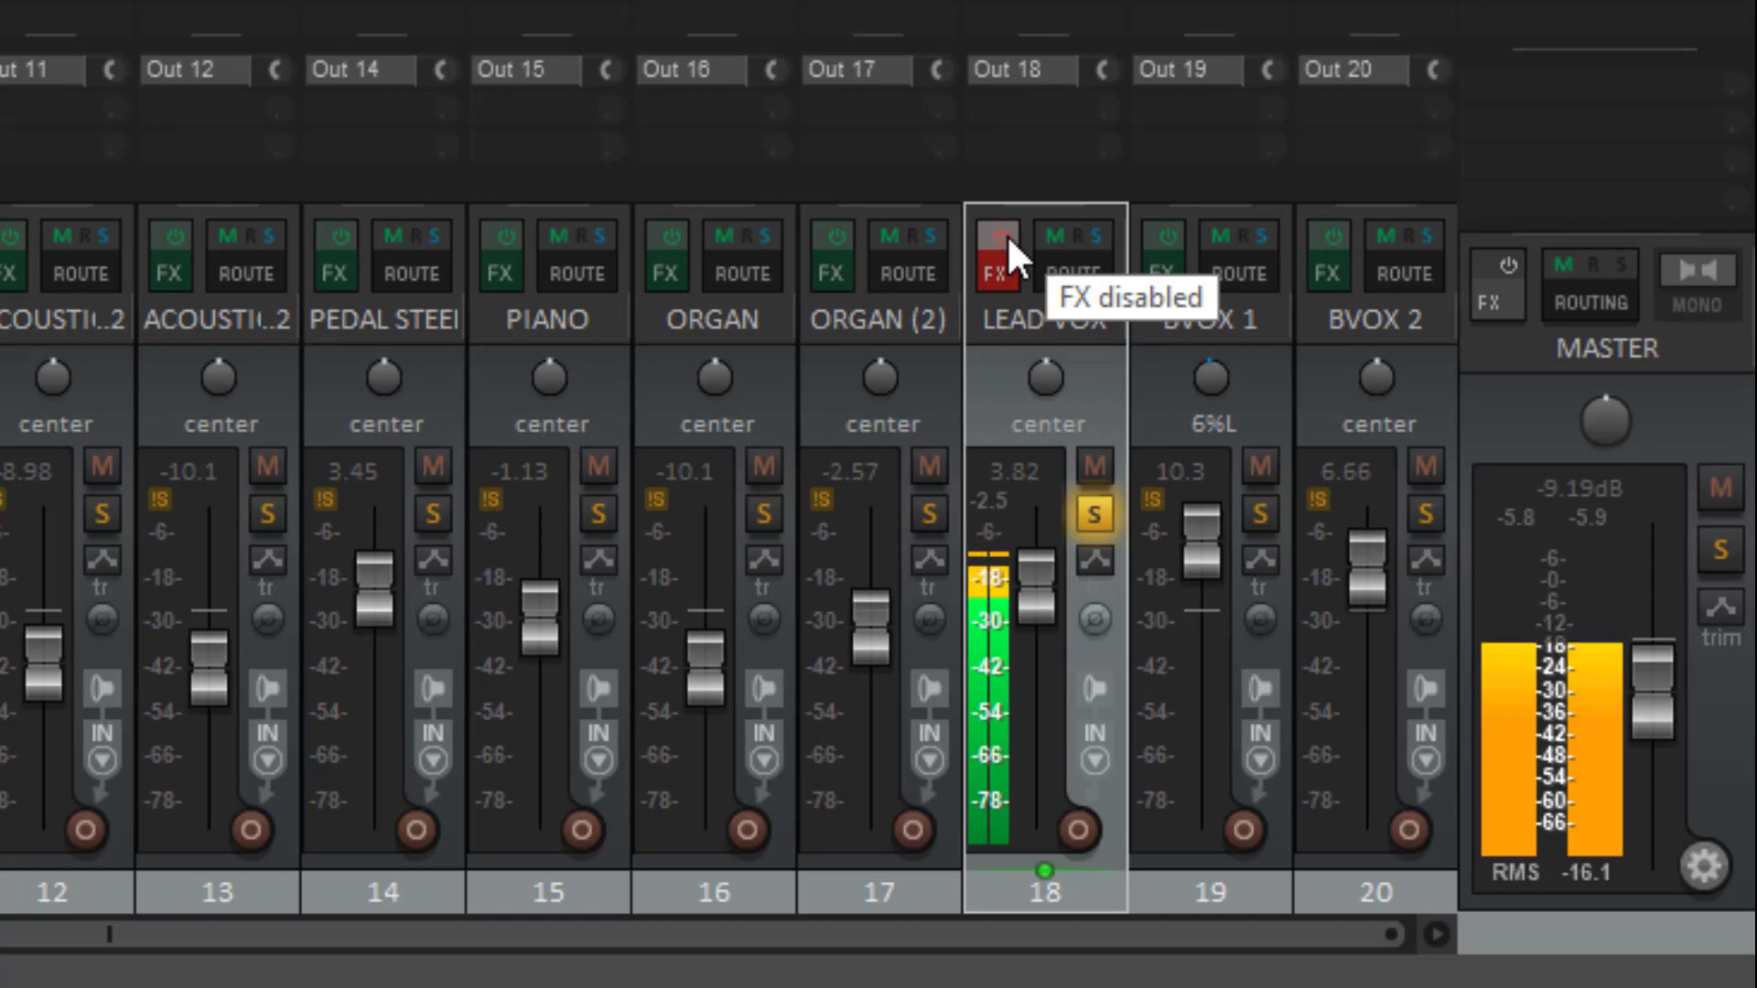
click(1007, 234)
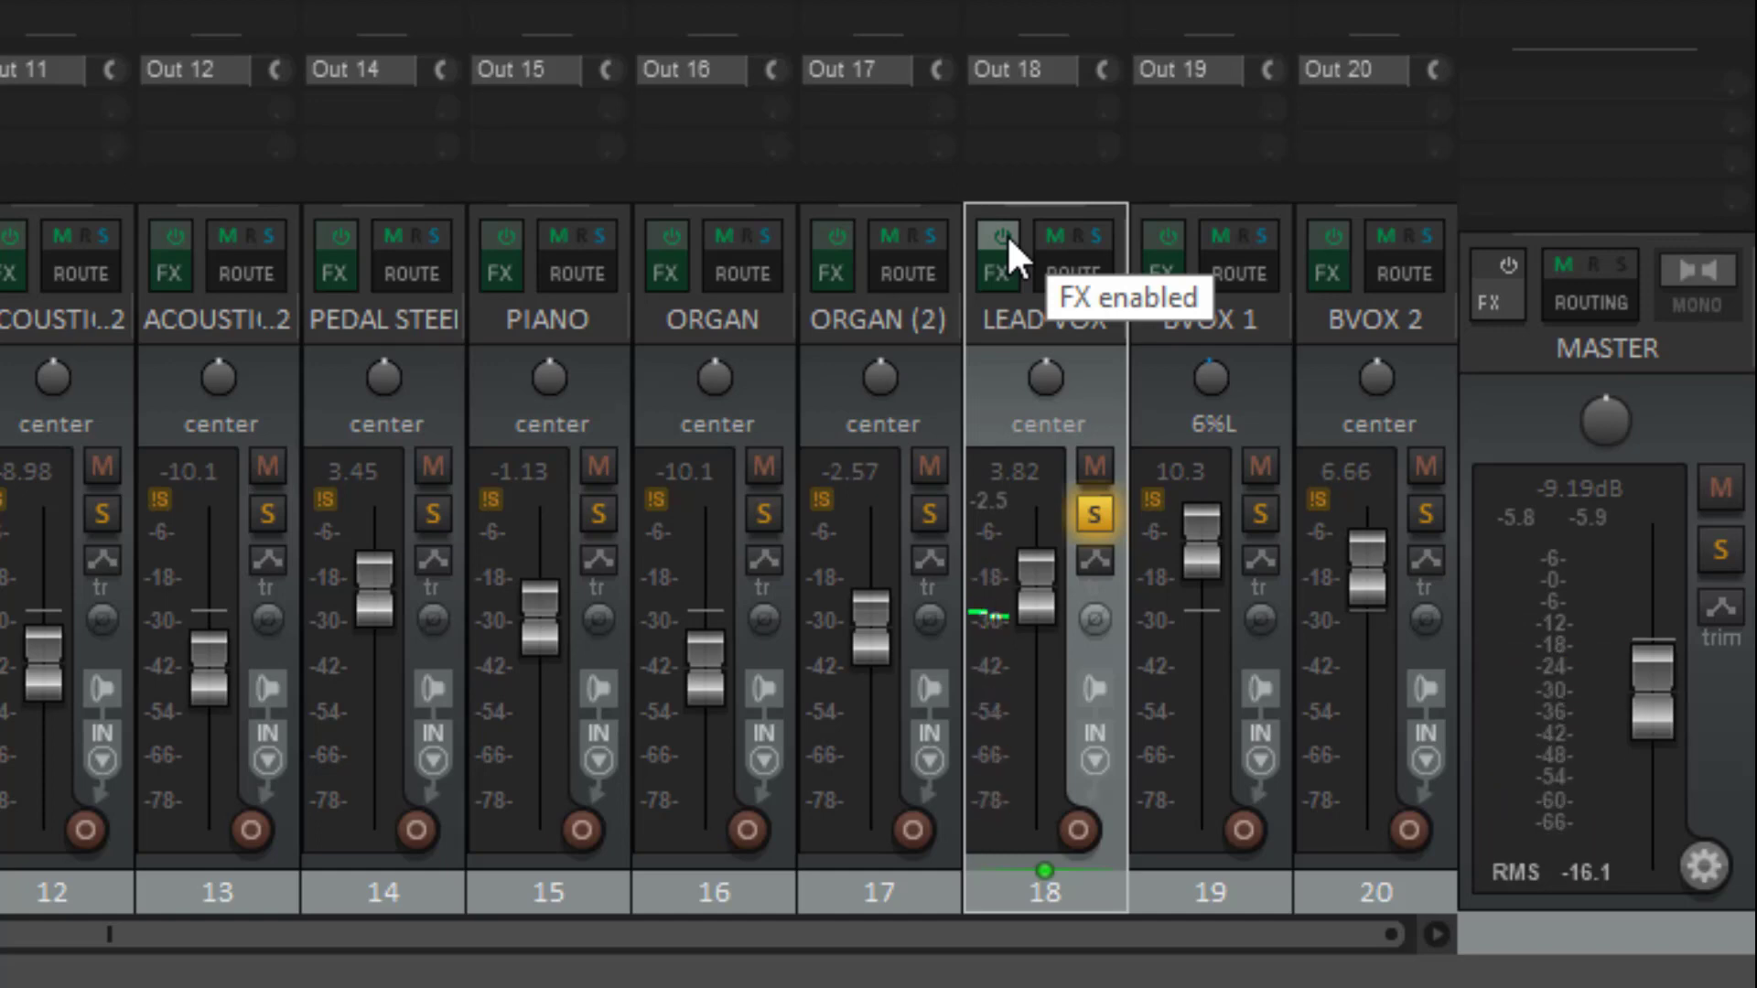
click(1006, 234)
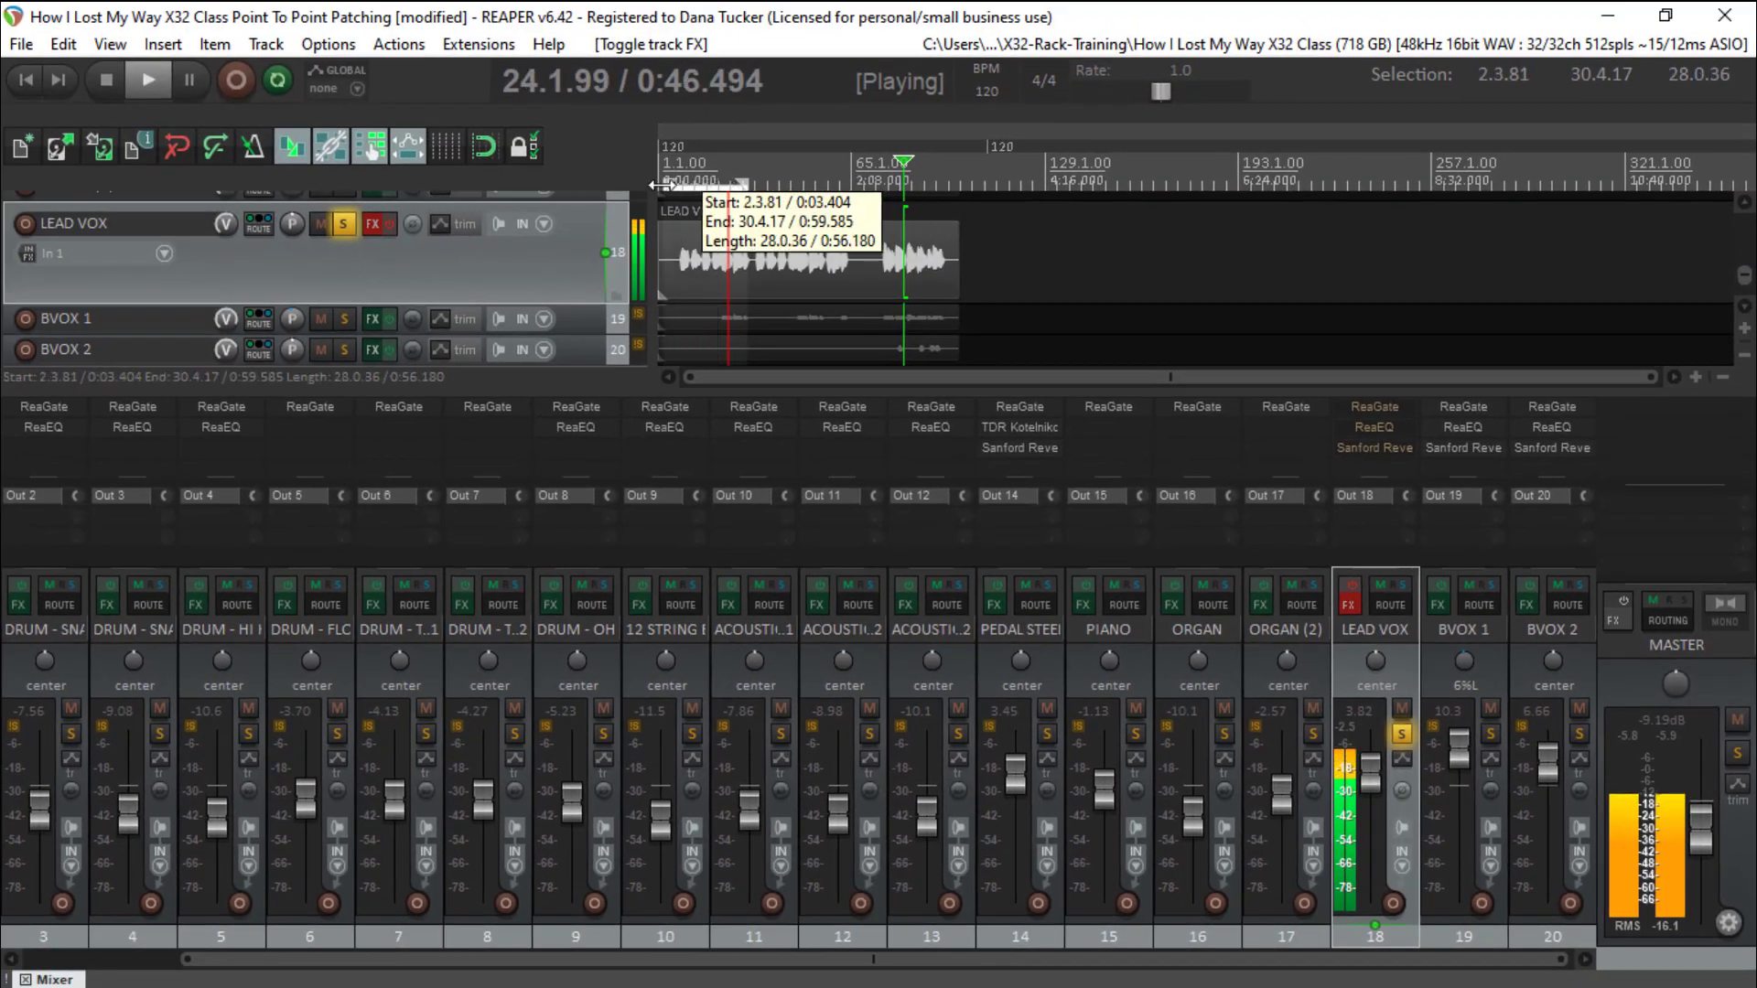
Widen the loop selection to 1.4.40 through 96.2.35 and return LEAD VOX to unsoloed playback with its FX enabled
drag(663, 184, 946, 196)
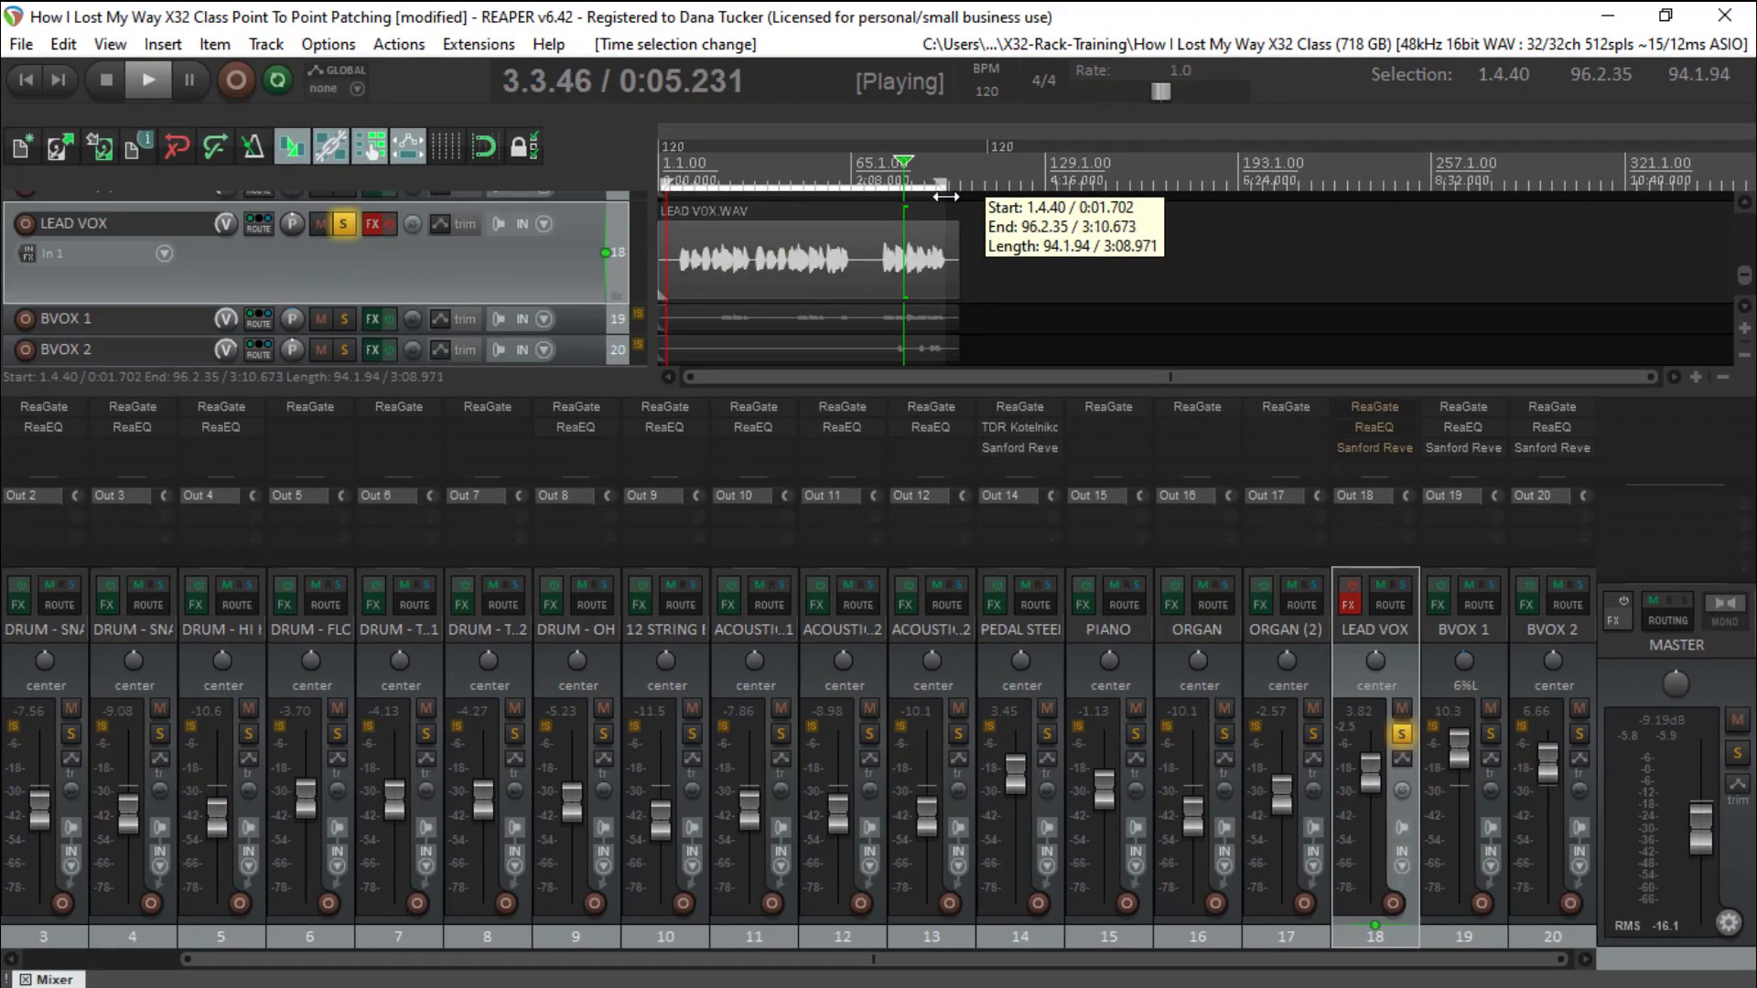
click(1352, 600)
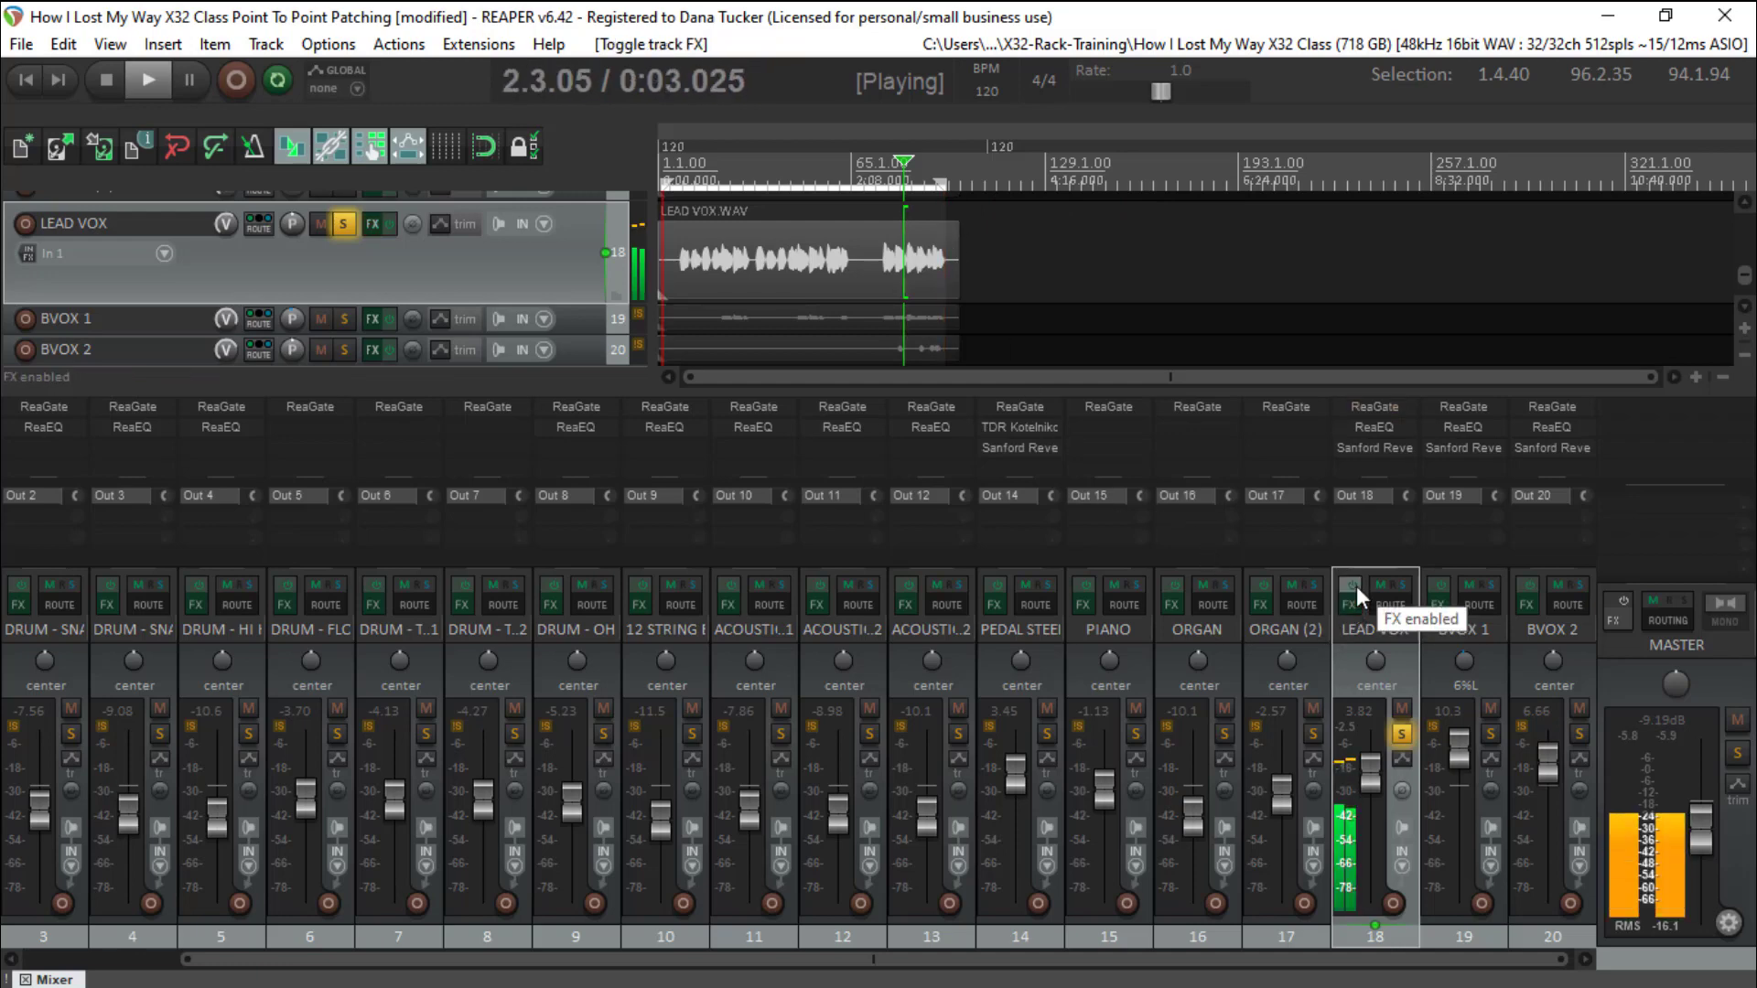
click(1407, 734)
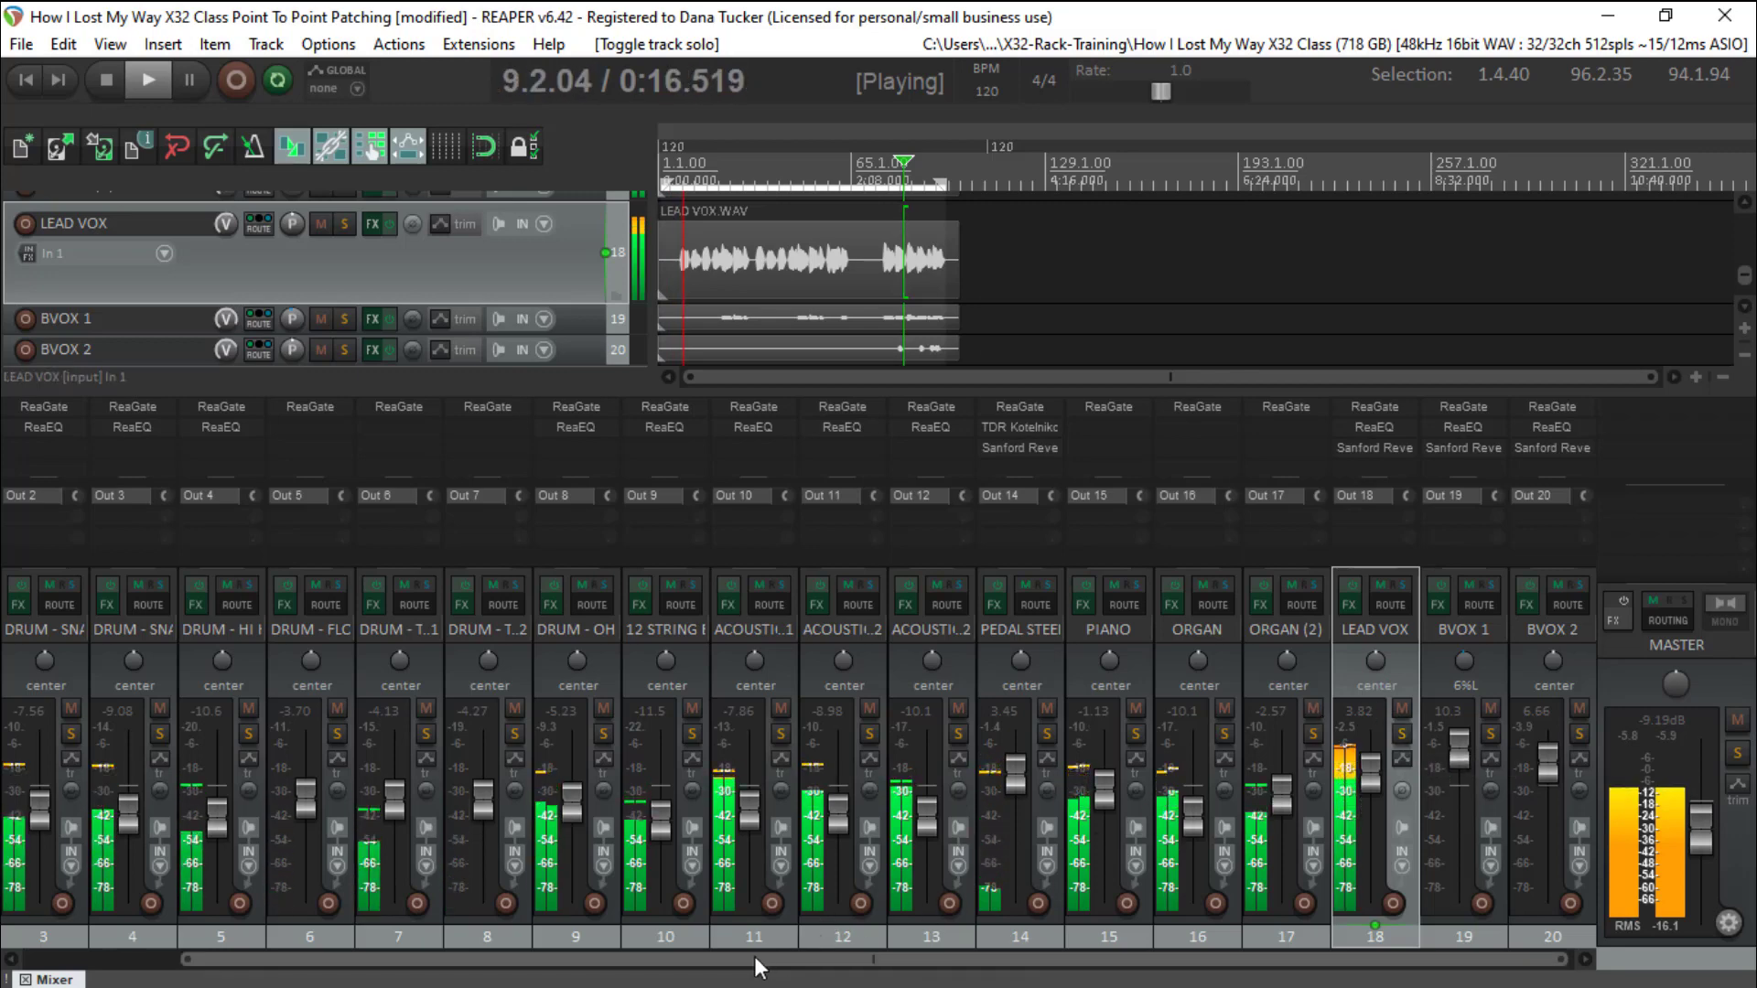
Audition the DRUM - KICK track in solo with its FX off and on, and unsolo it
drag(754, 957, 576, 977)
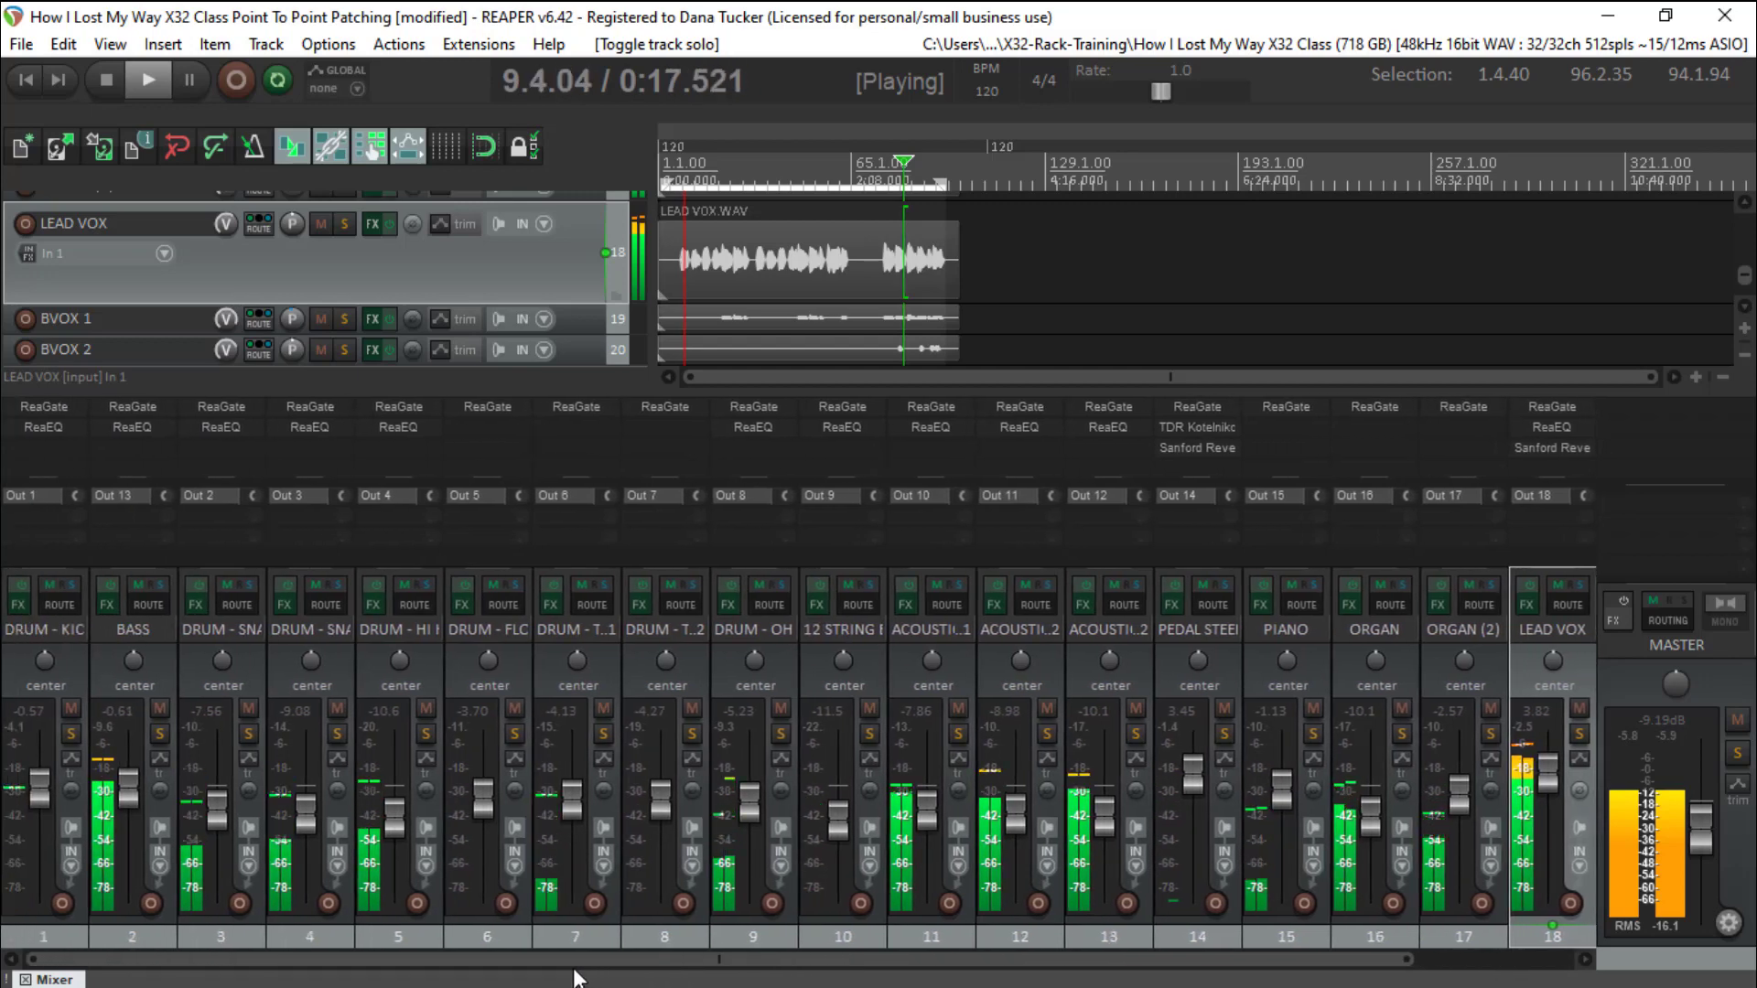
click(25, 675)
click(73, 733)
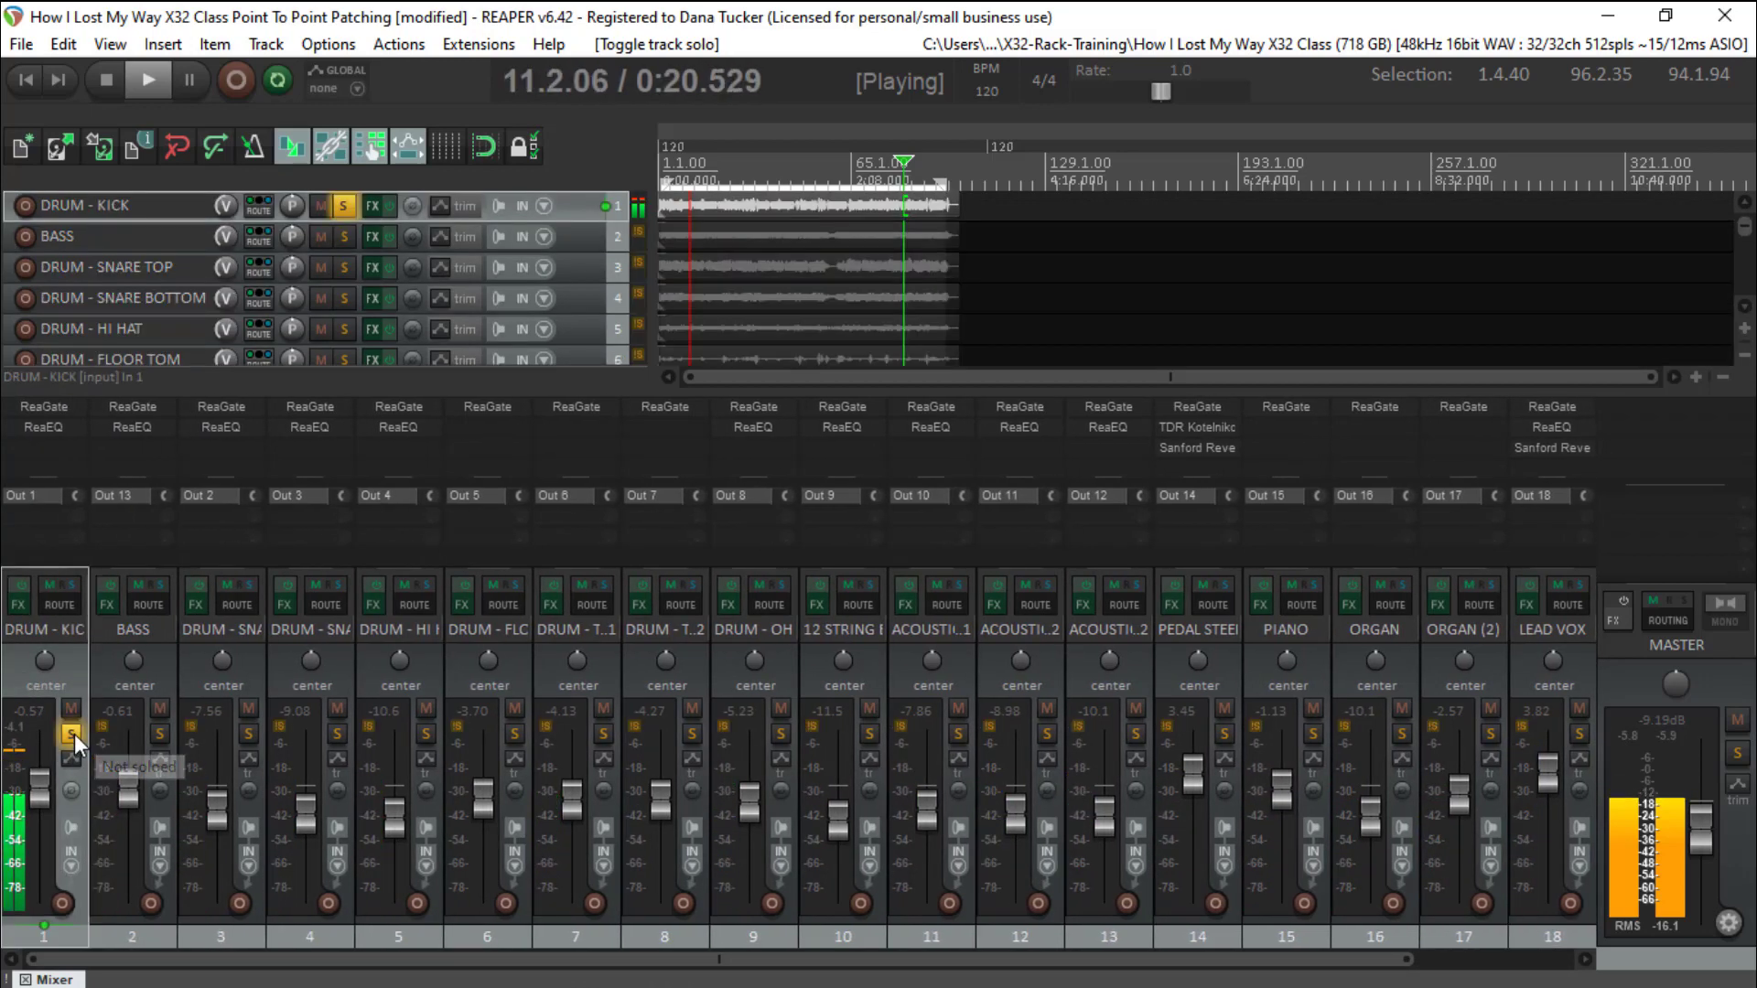
click(19, 595)
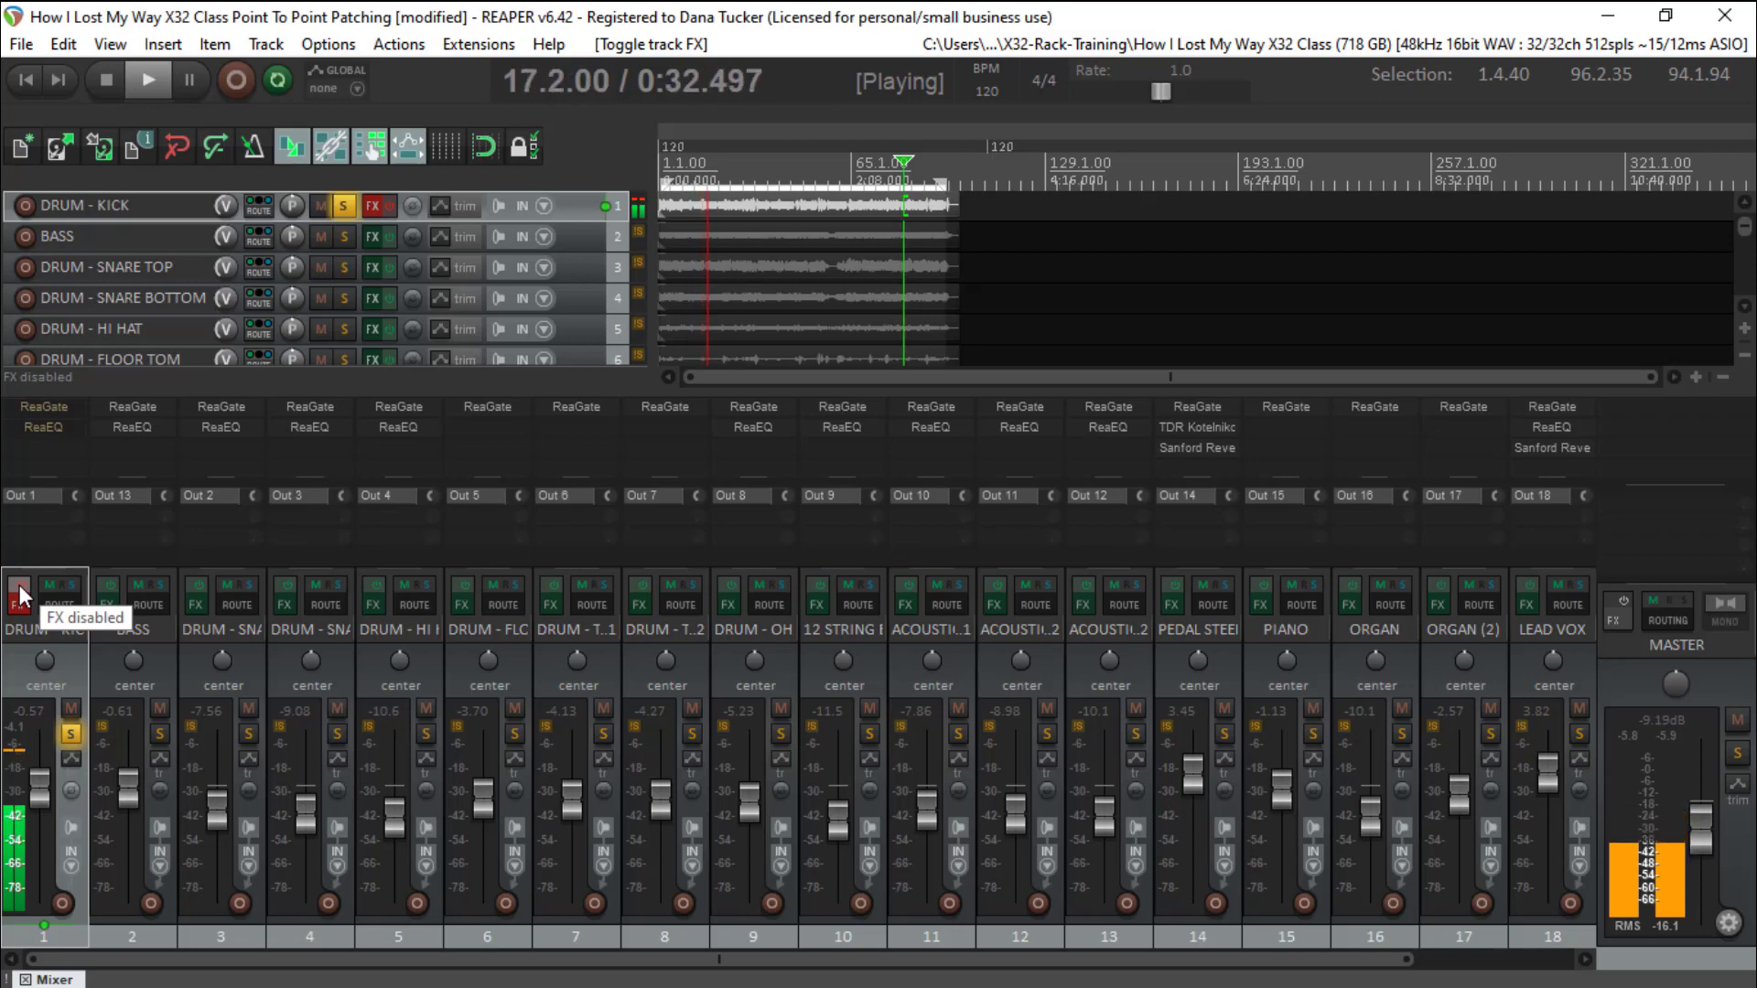
click(19, 596)
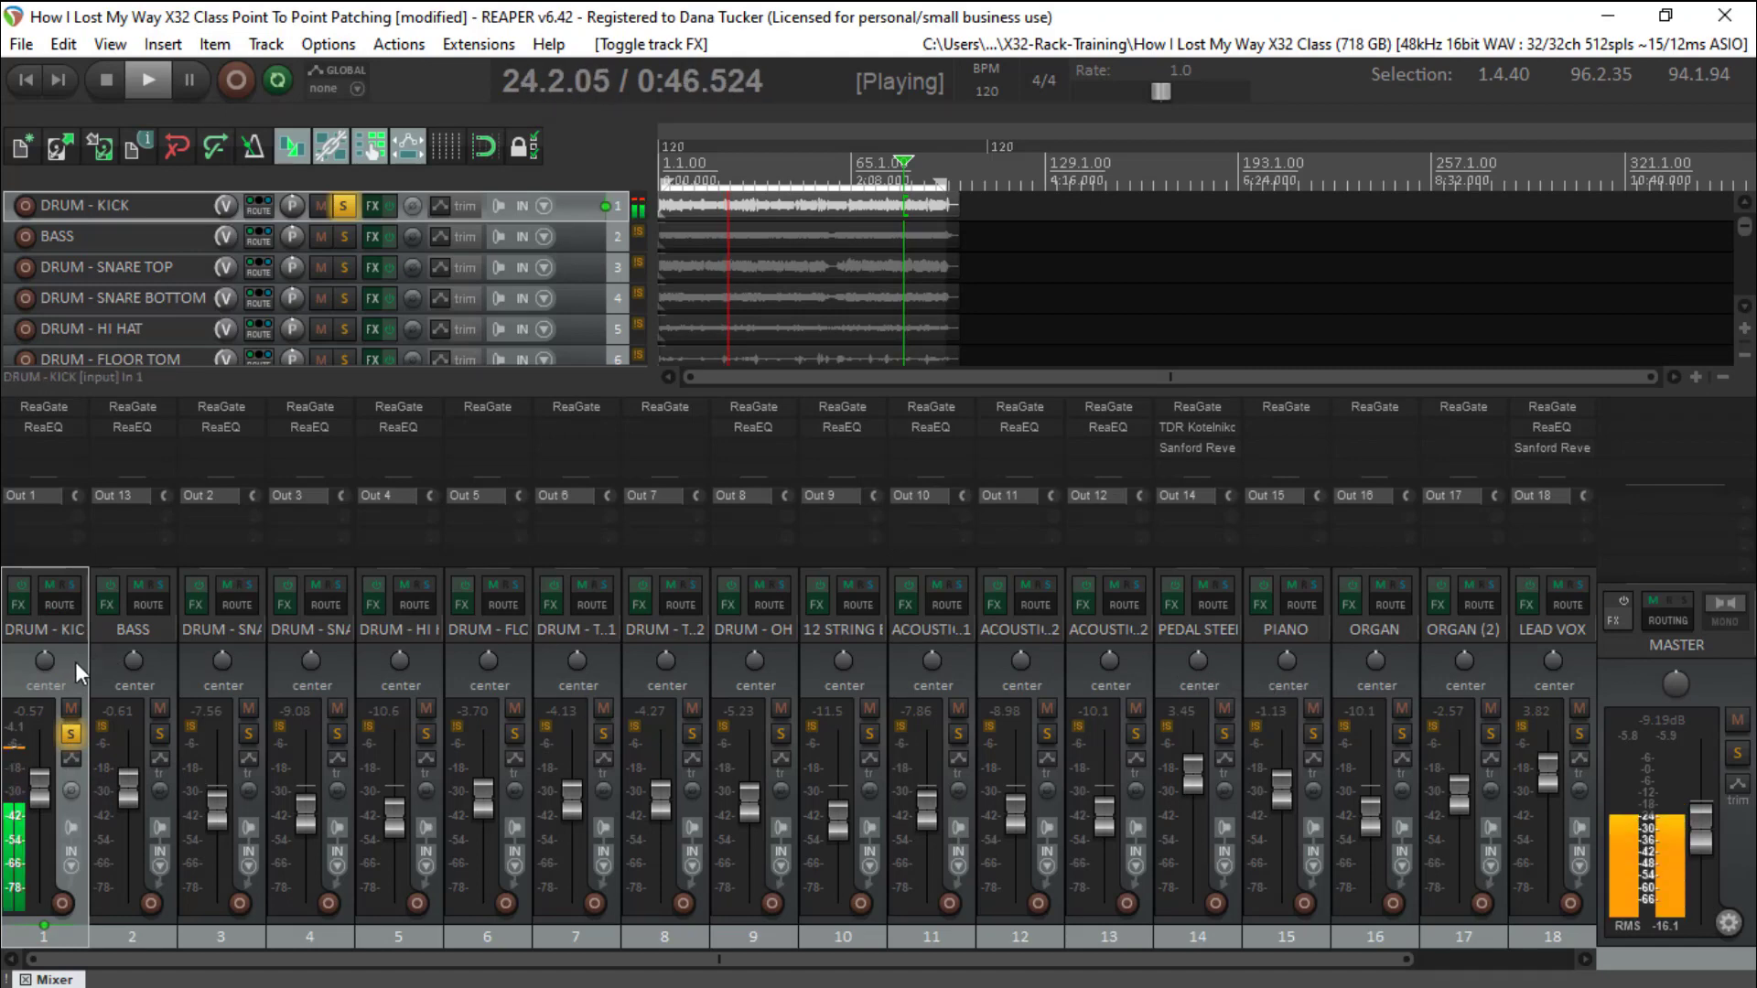
click(69, 737)
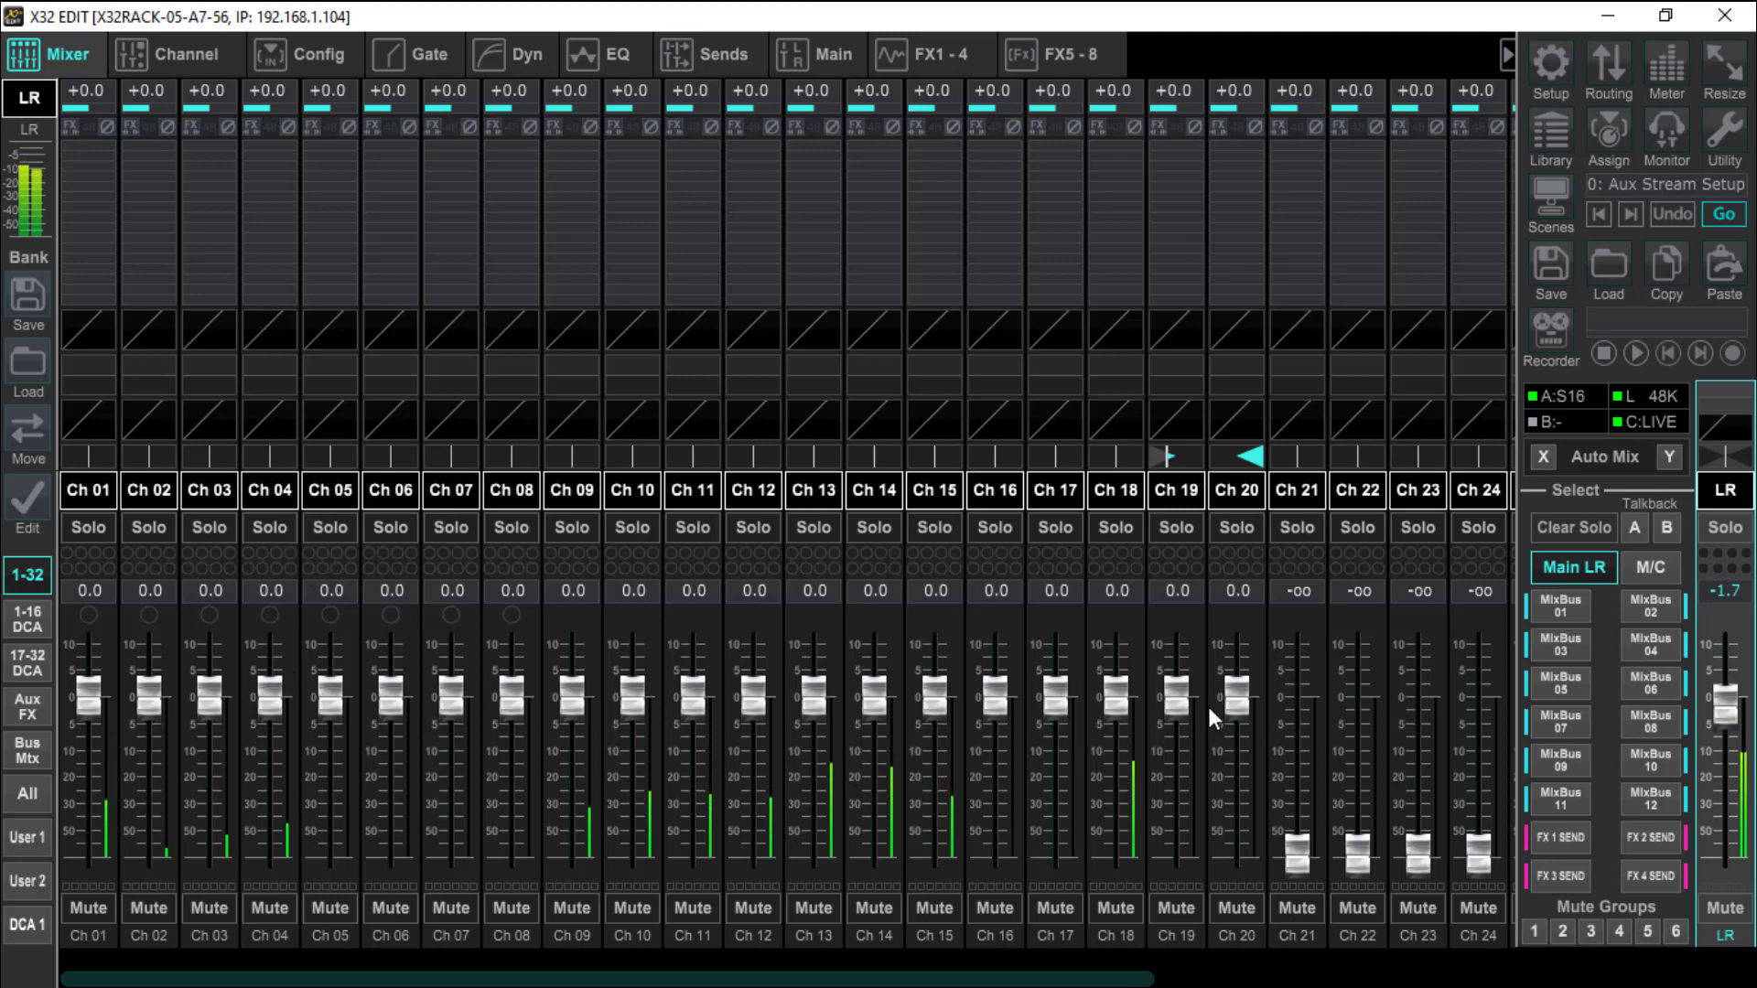
In X32 Edit, open the FX 5 Stereo Enhancer and toggle its Main LR insert off and on twice to compare
click(1073, 55)
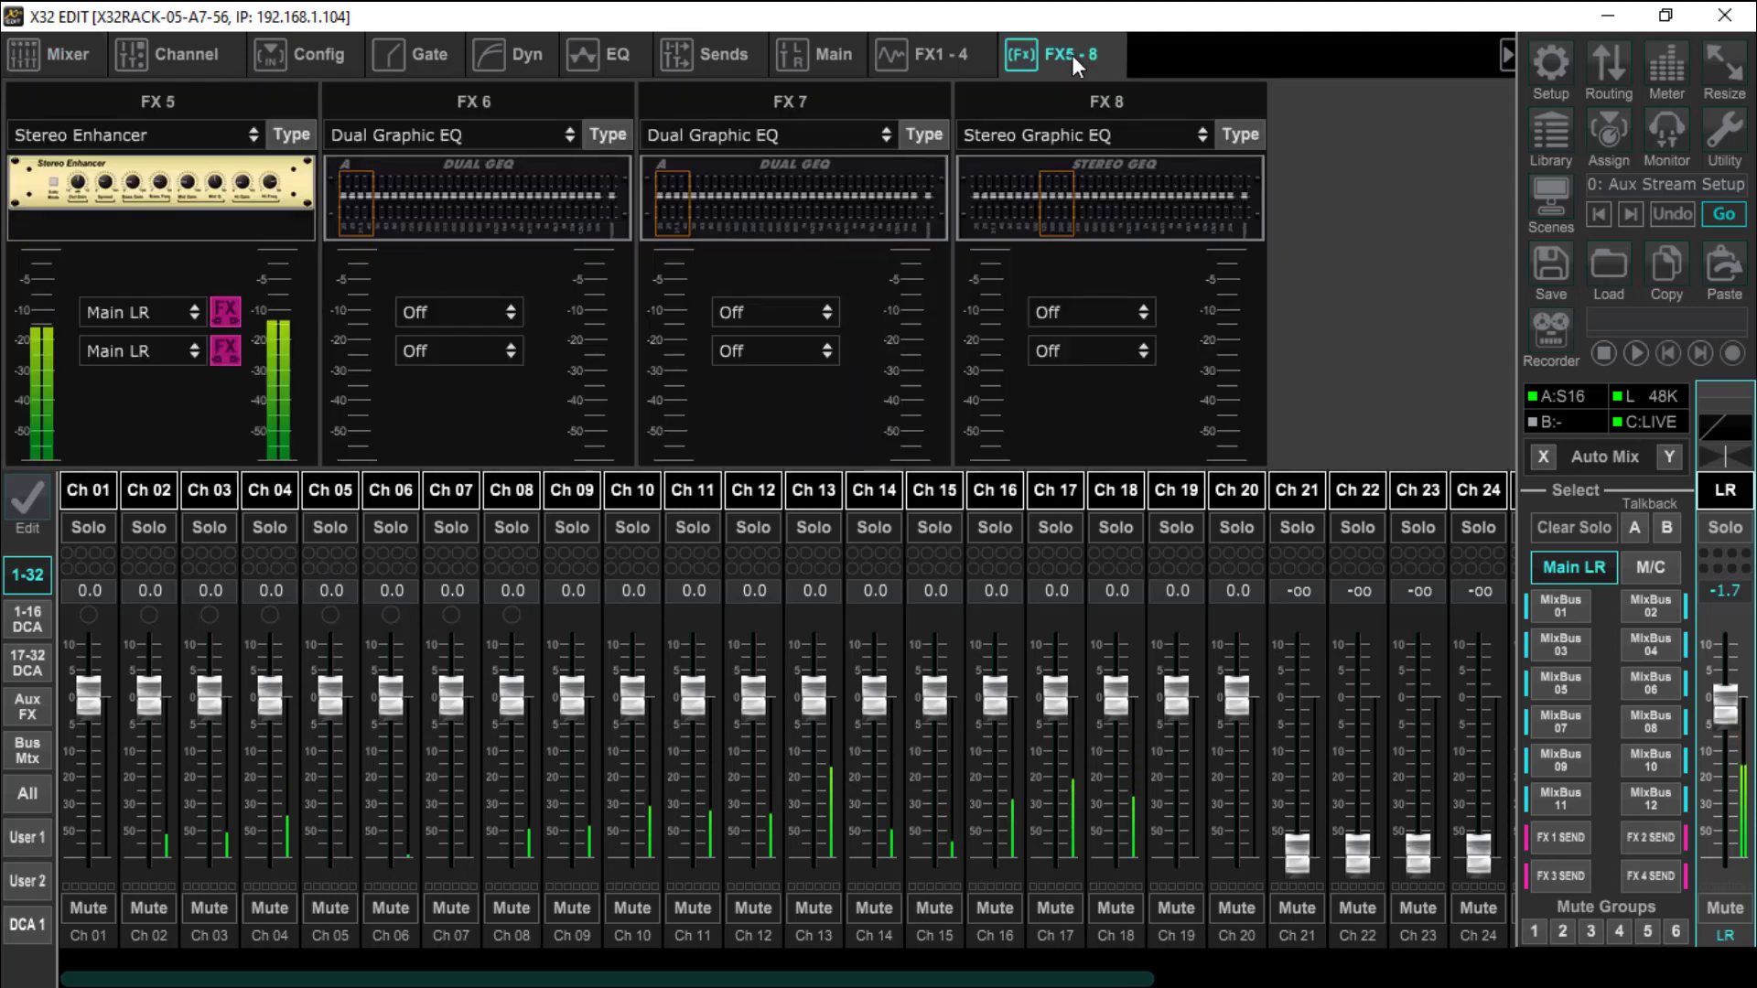
click(128, 183)
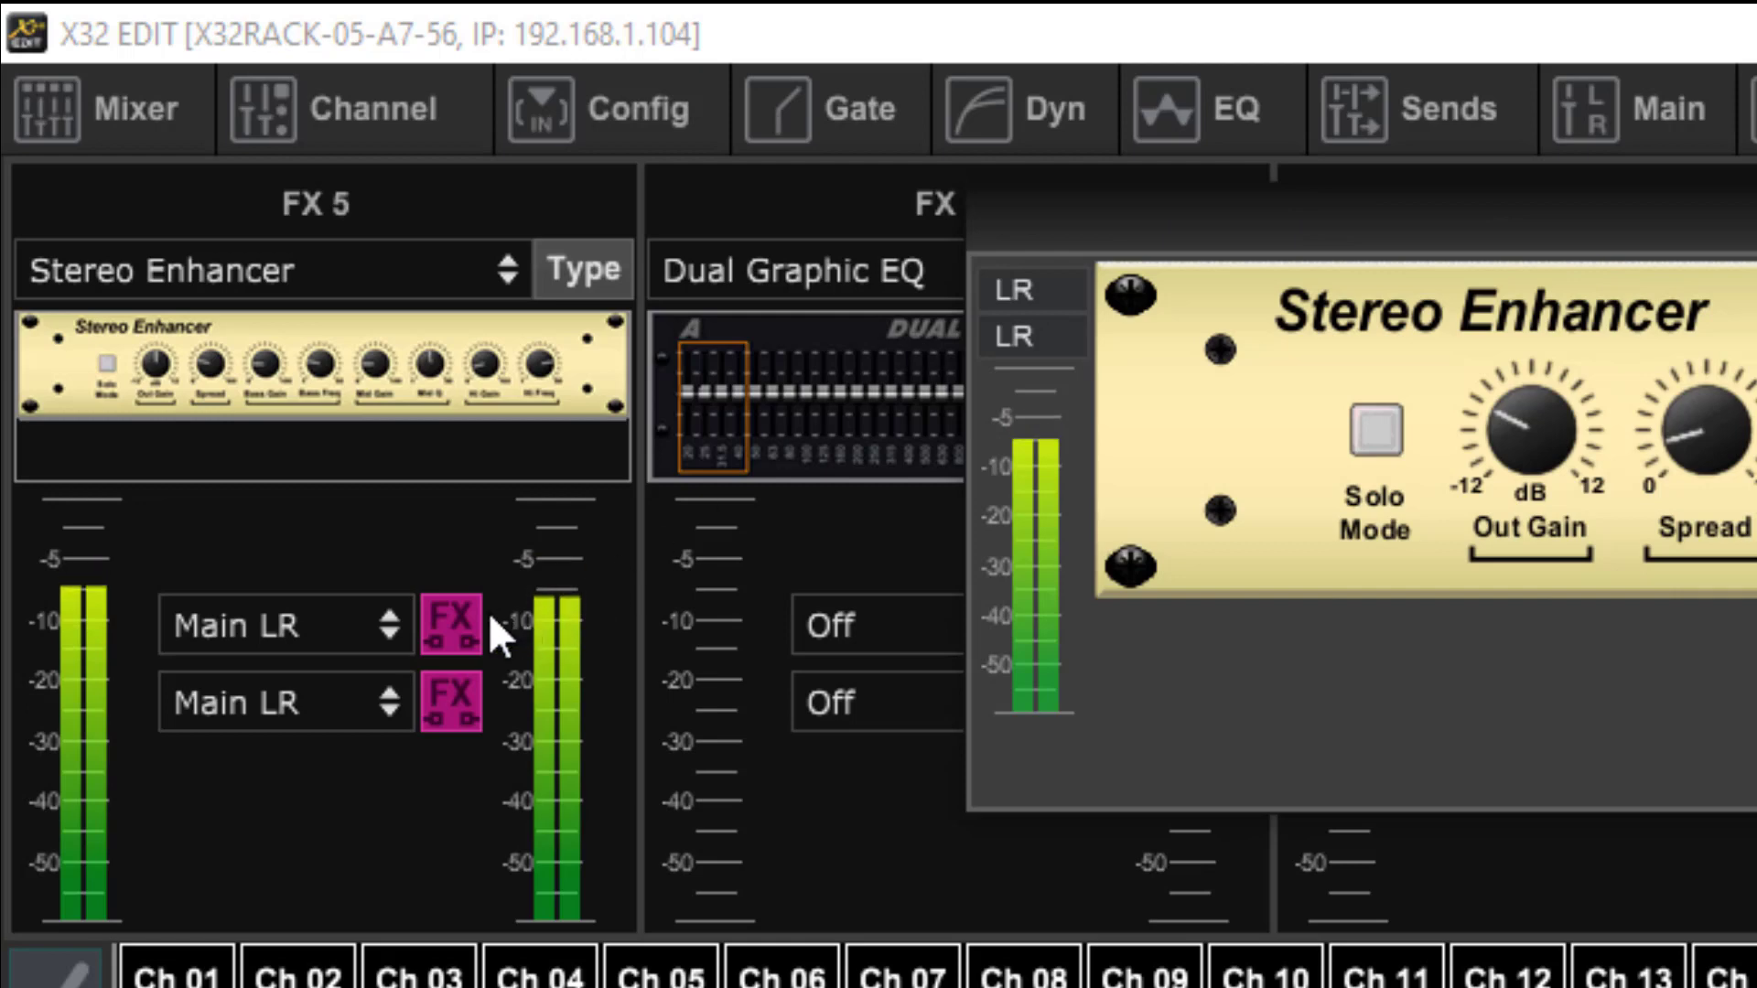
click(446, 632)
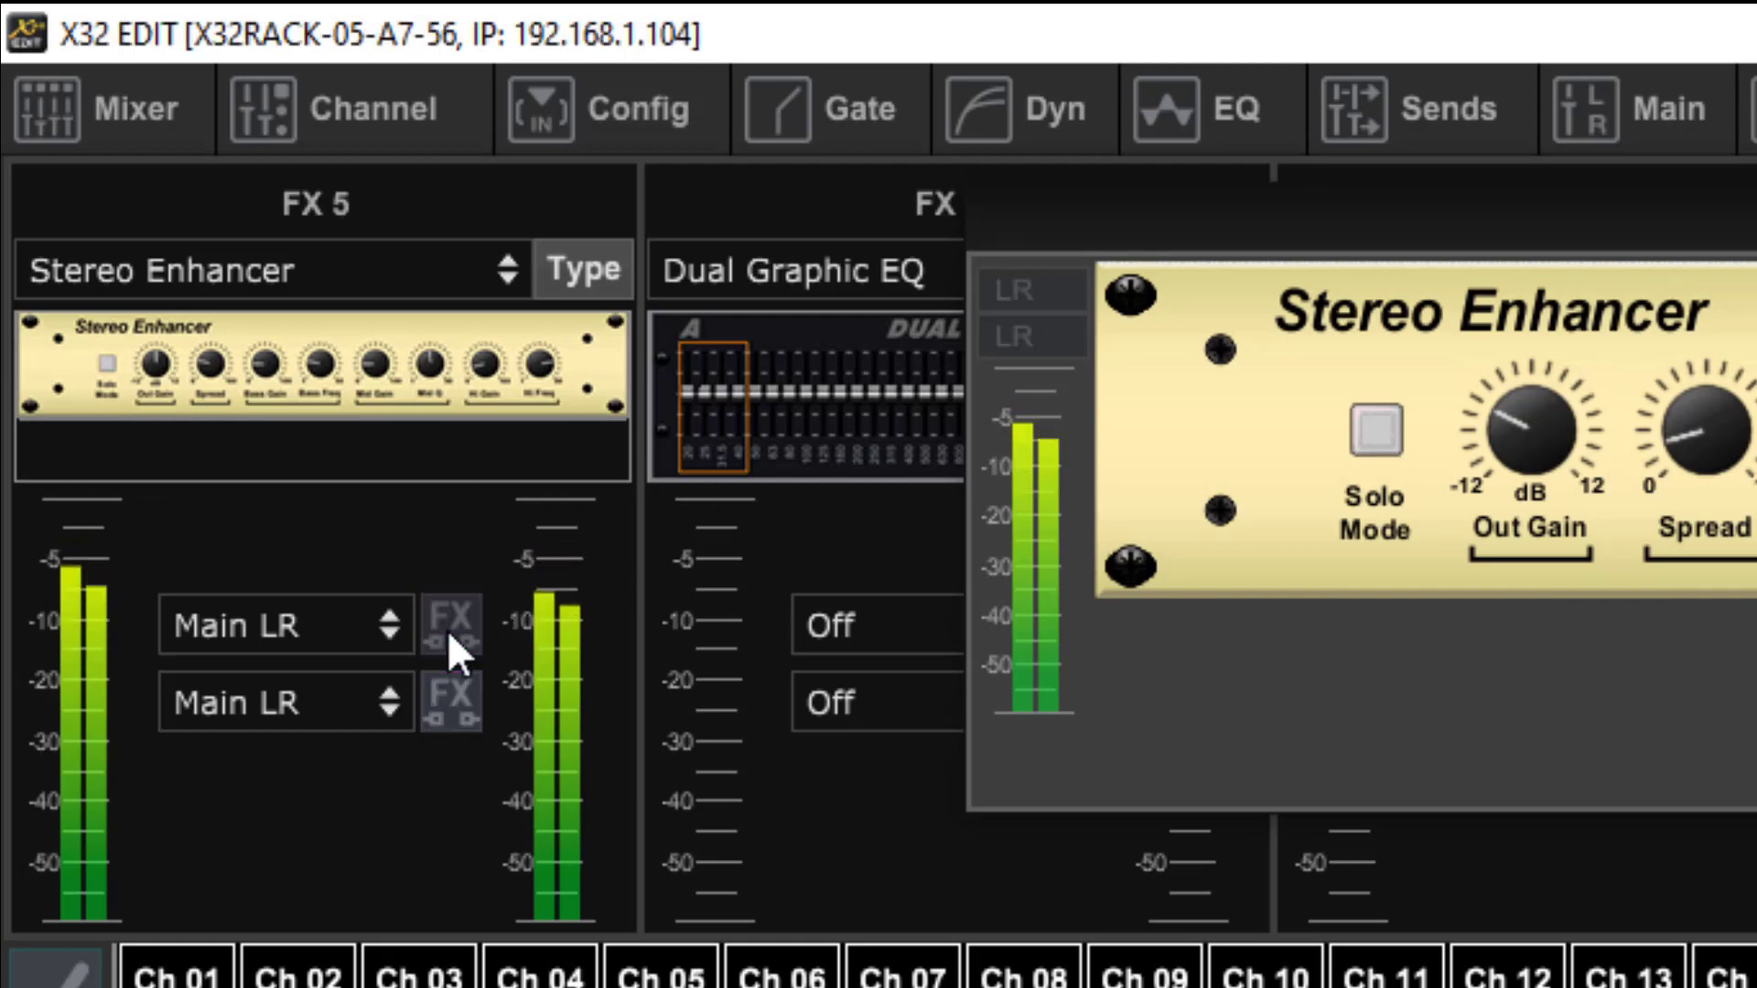
click(448, 629)
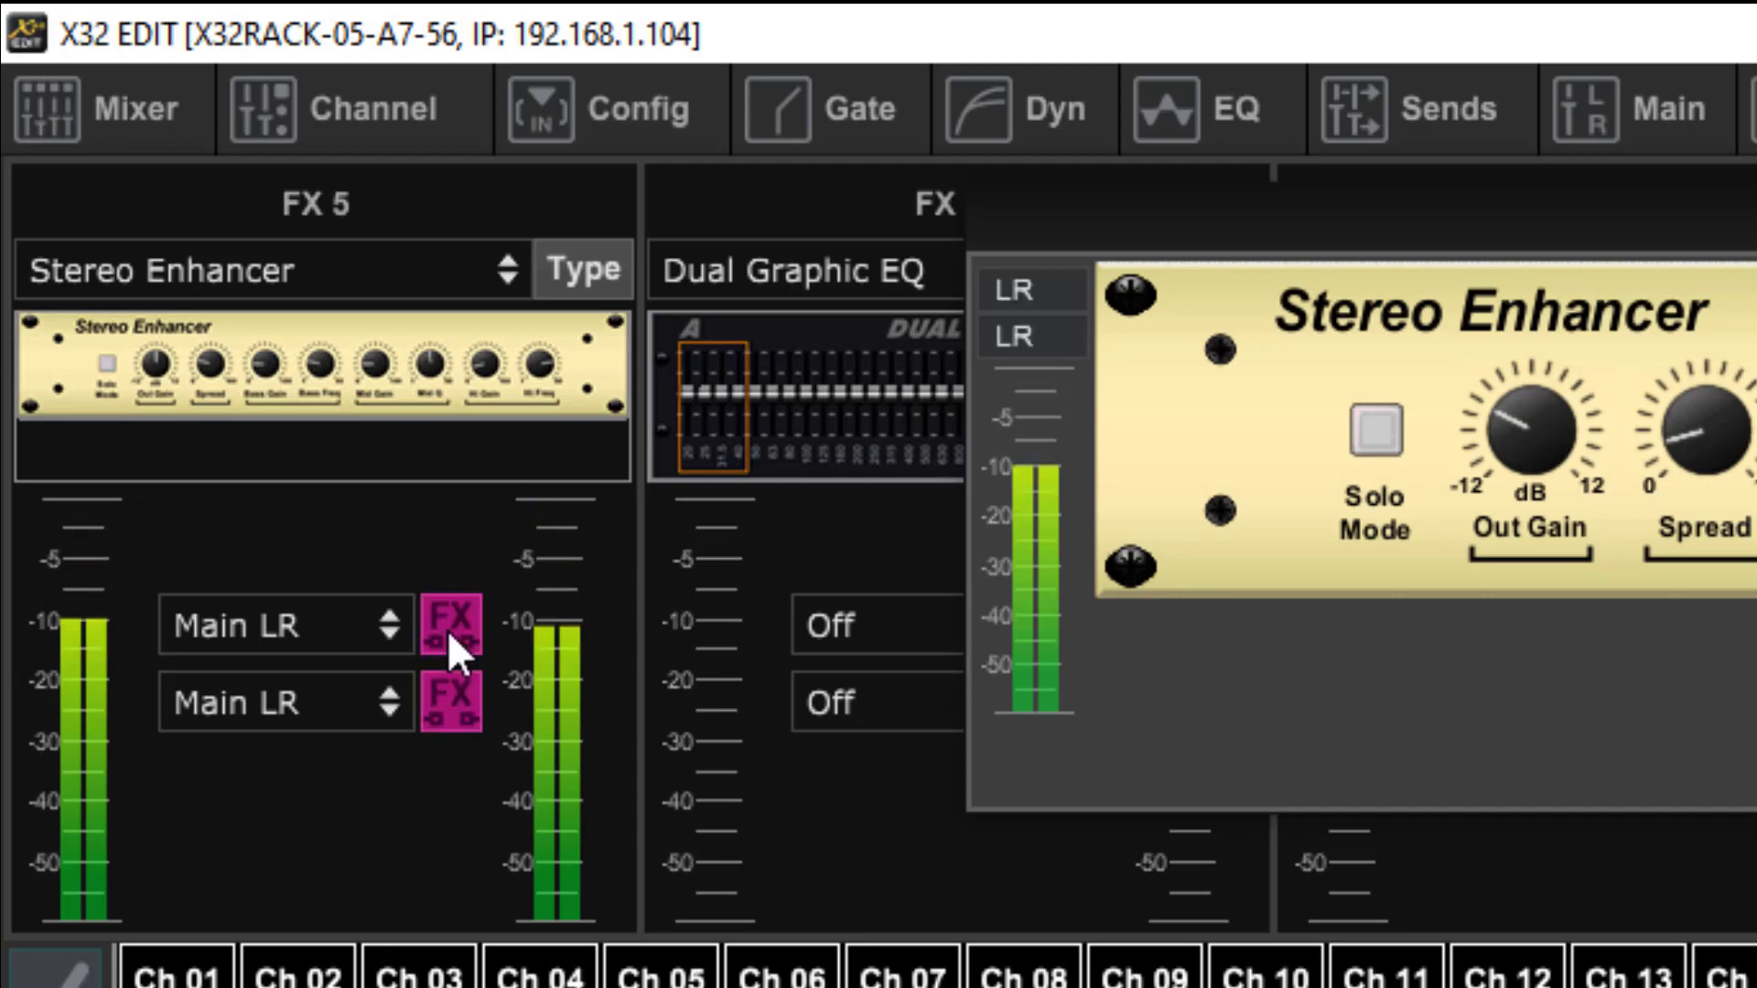
click(448, 629)
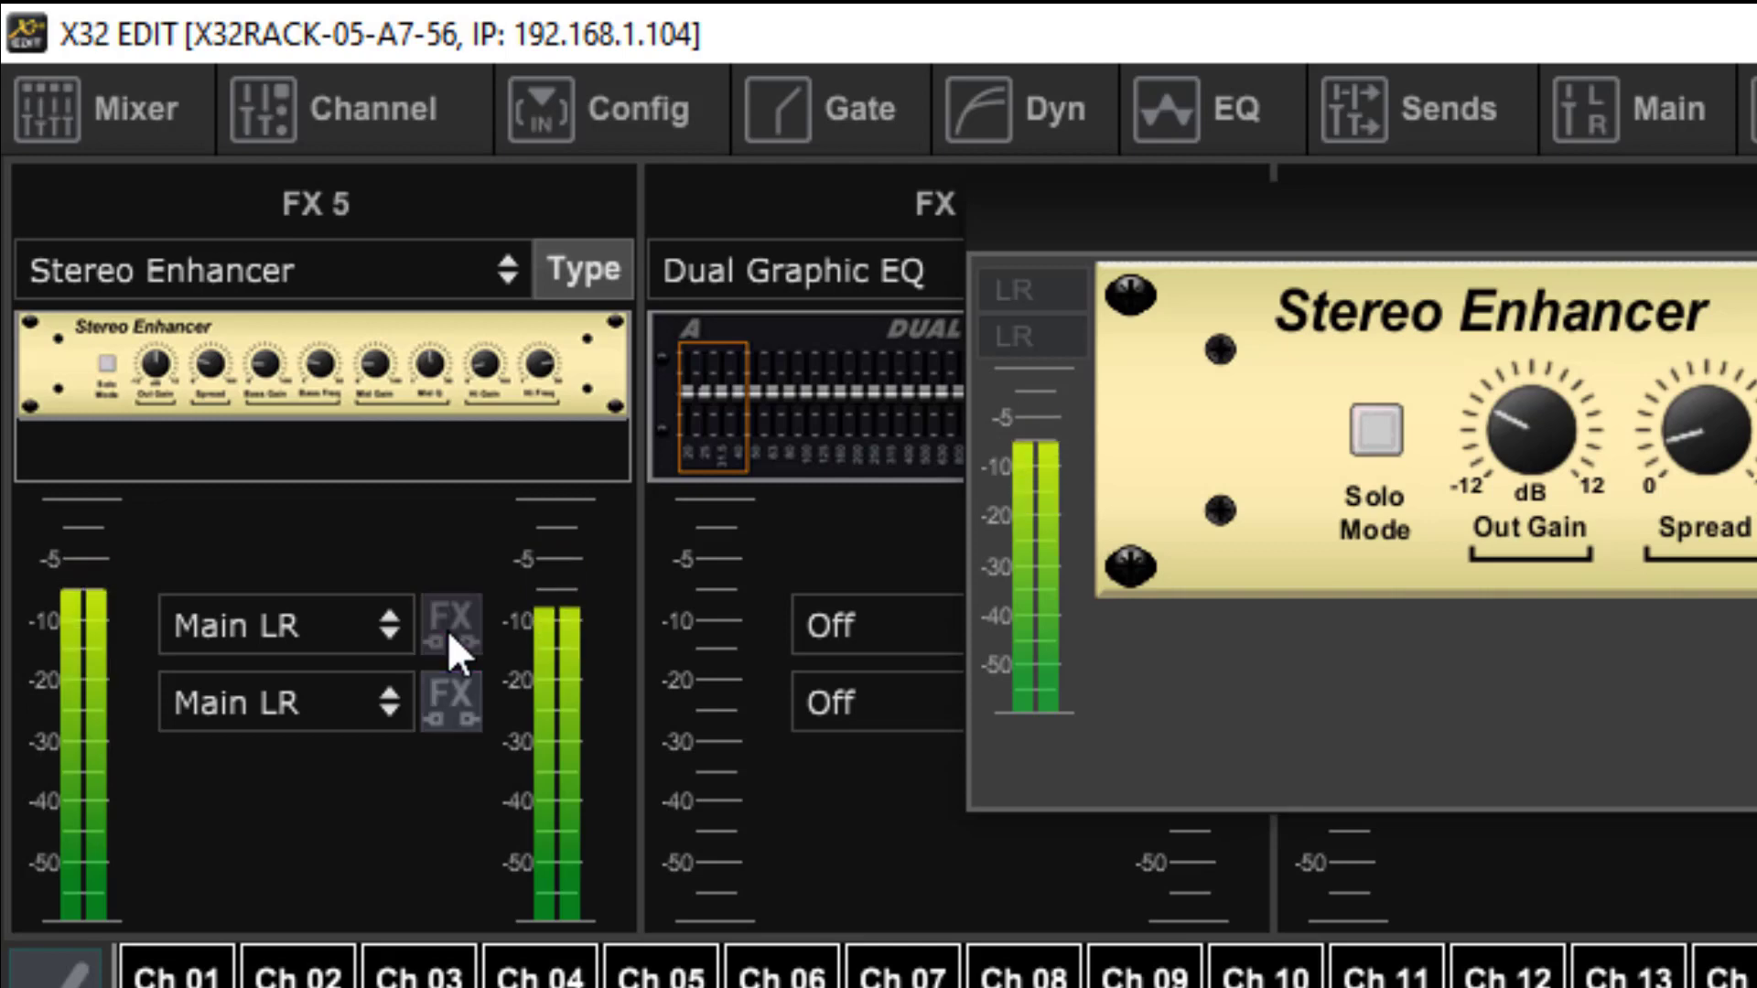
click(448, 630)
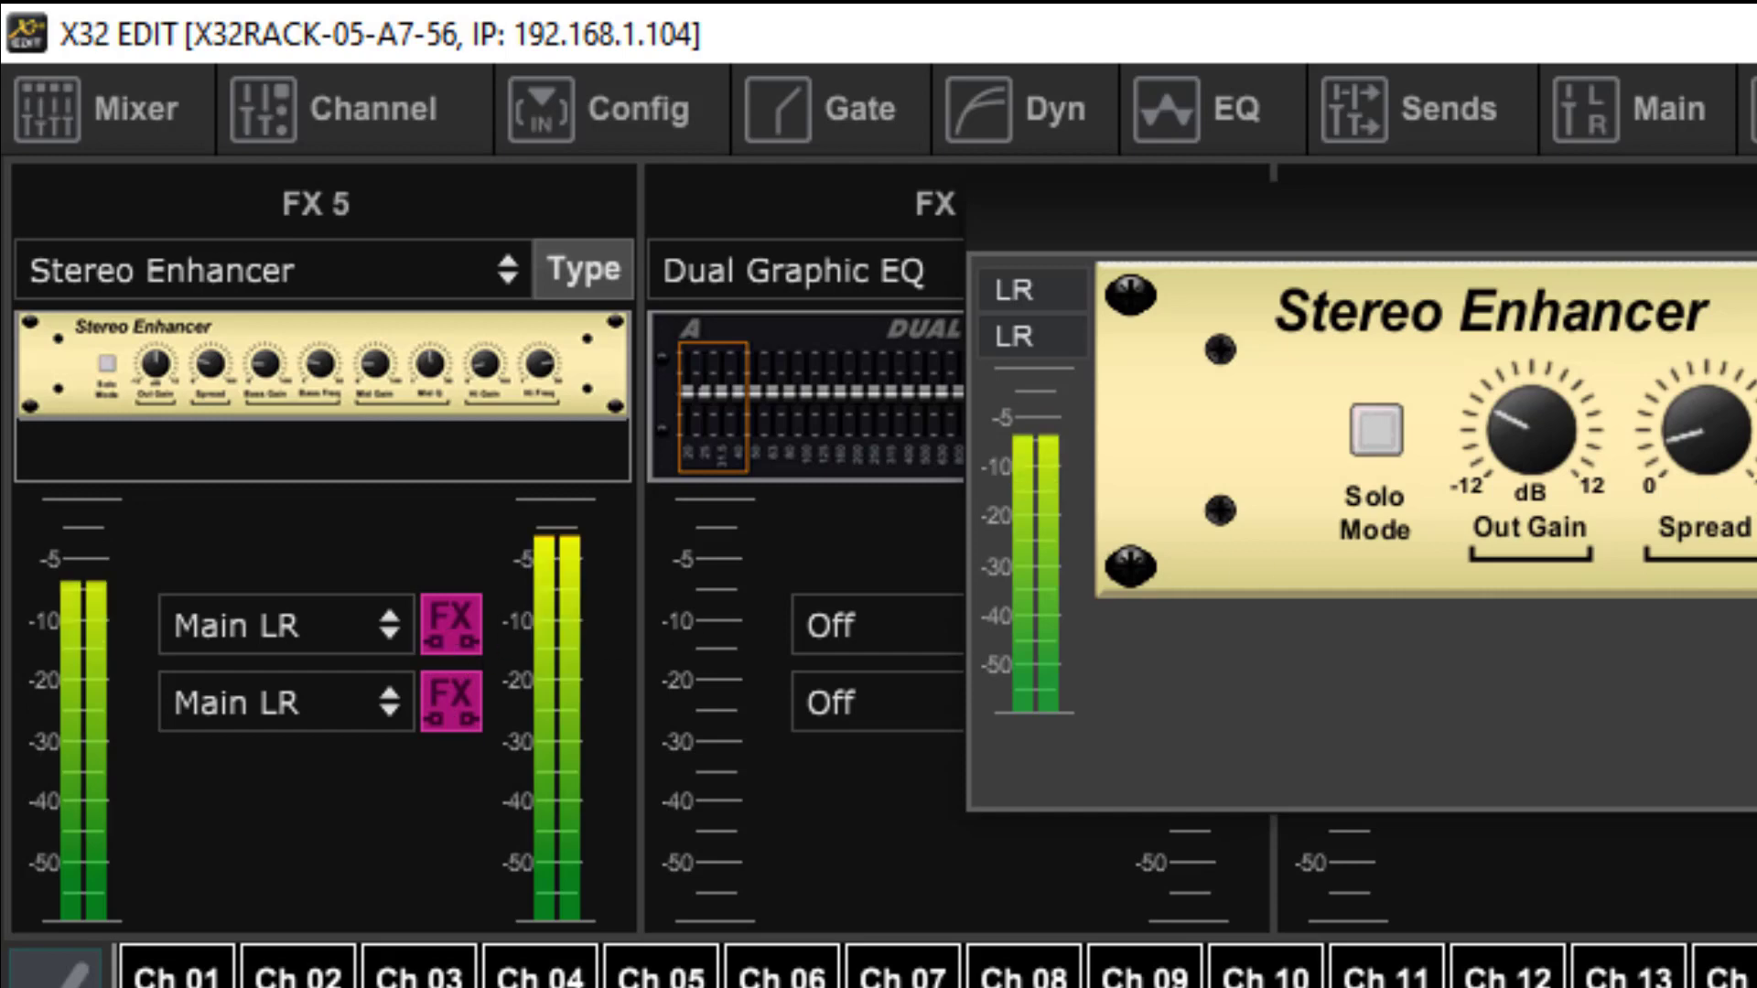
click(1752, 215)
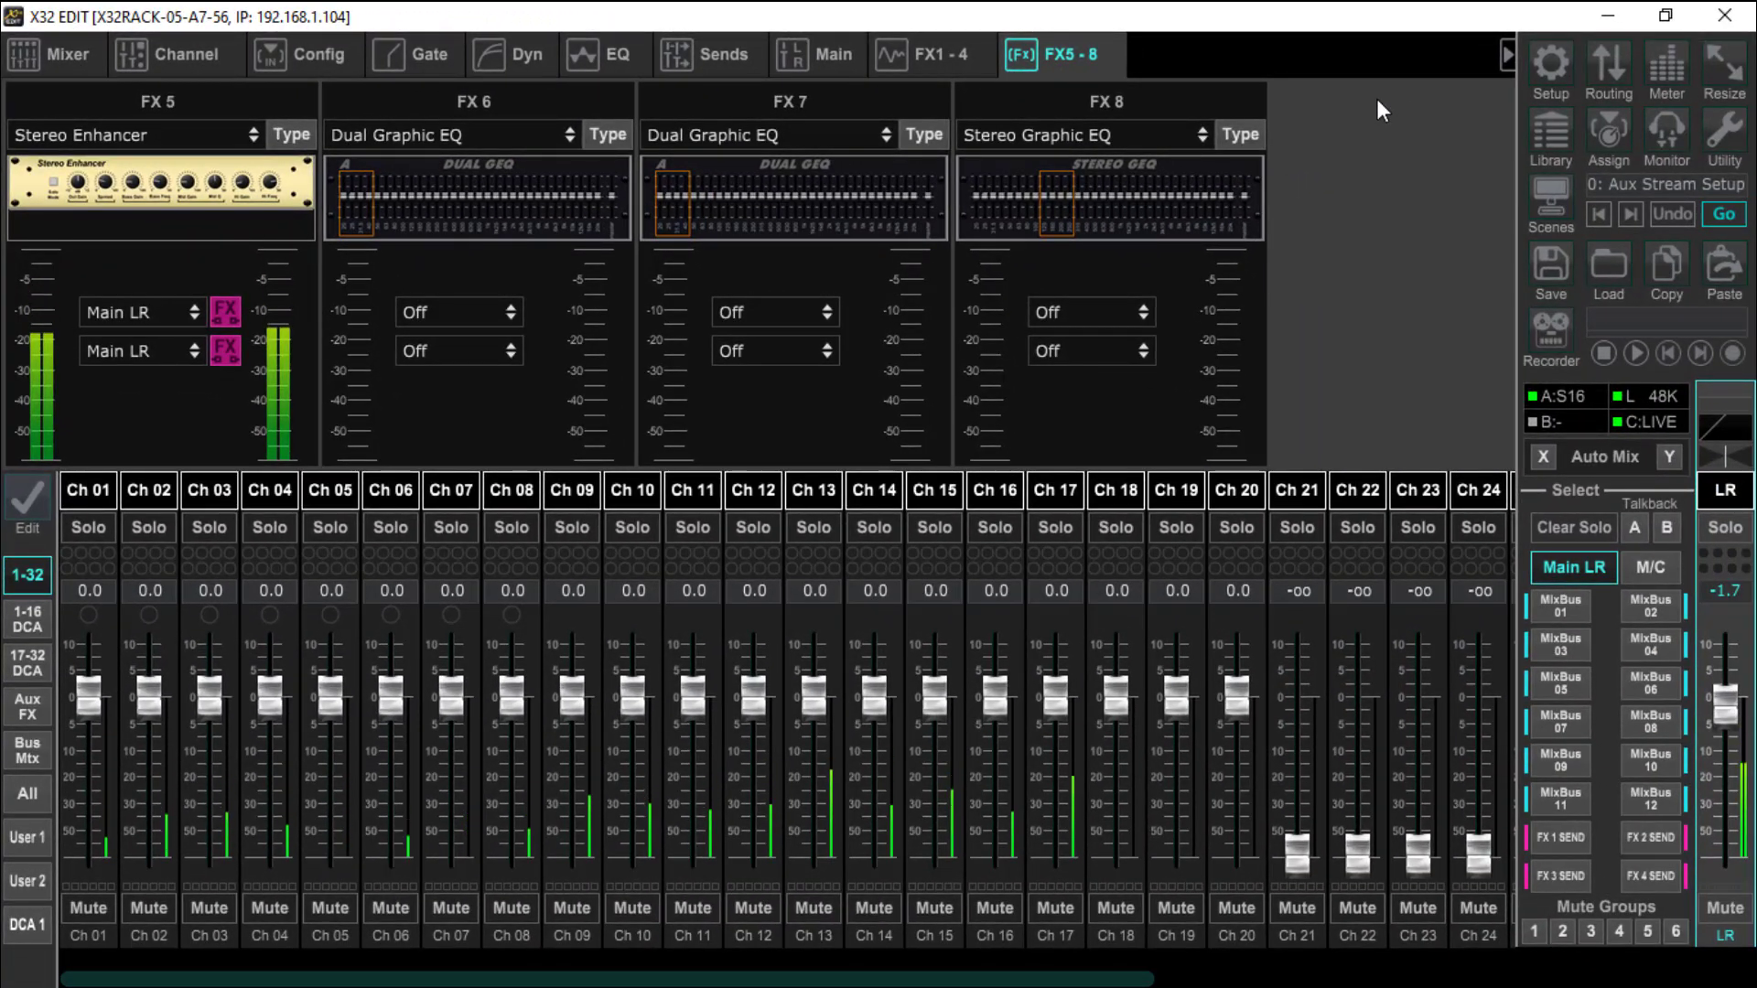
Reopen the FX 5 Stereo Enhancer to check its Out Gain setting and close its window
click(188, 189)
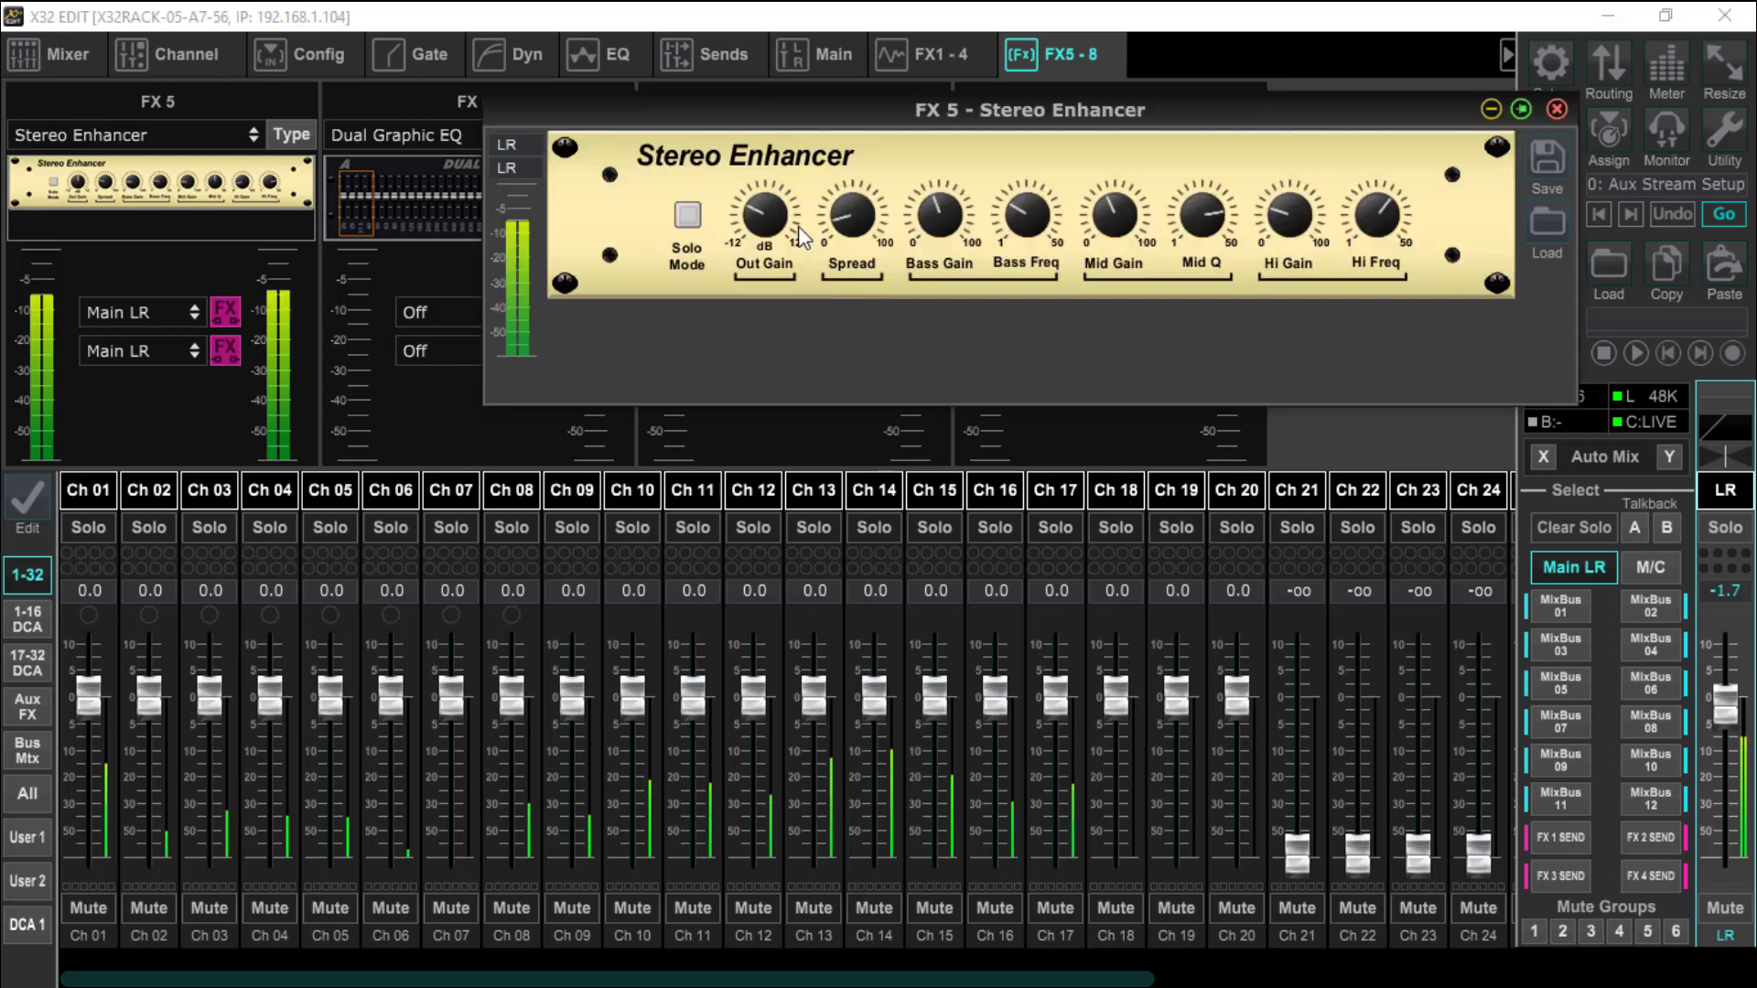
mouse_move(748, 222)
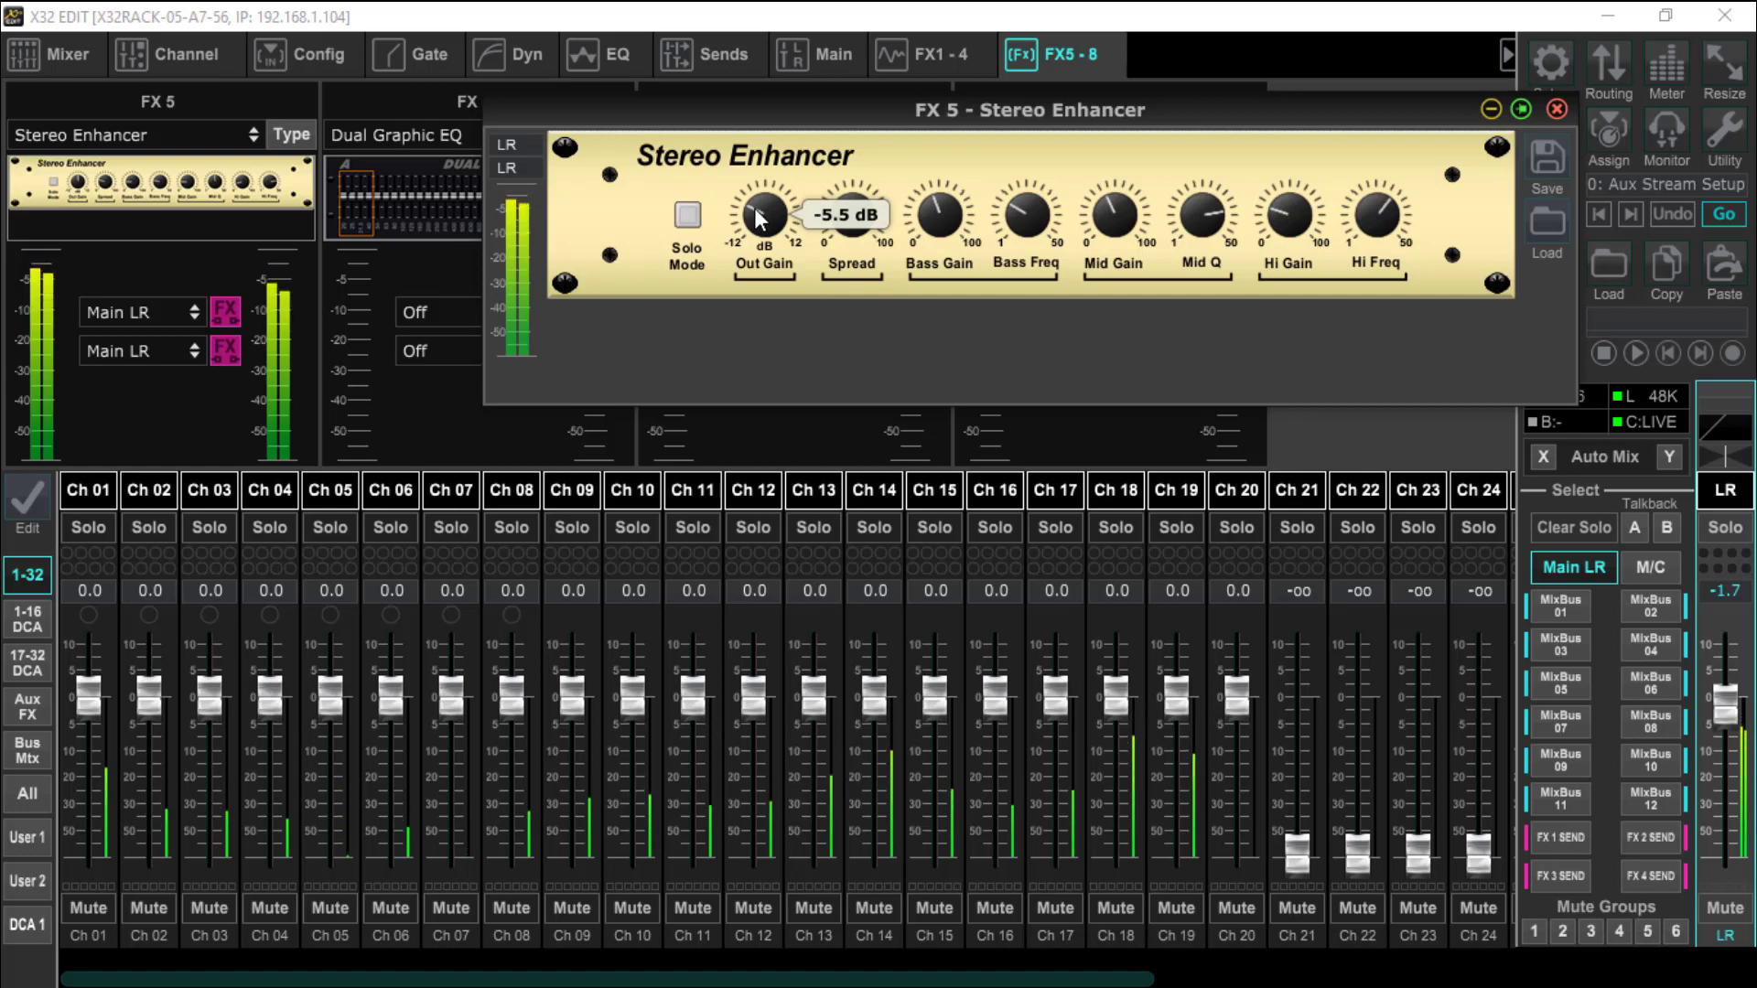
click(1558, 108)
Open the Routing window and review the Aux Out, Inputs and User In assignments
click(1612, 72)
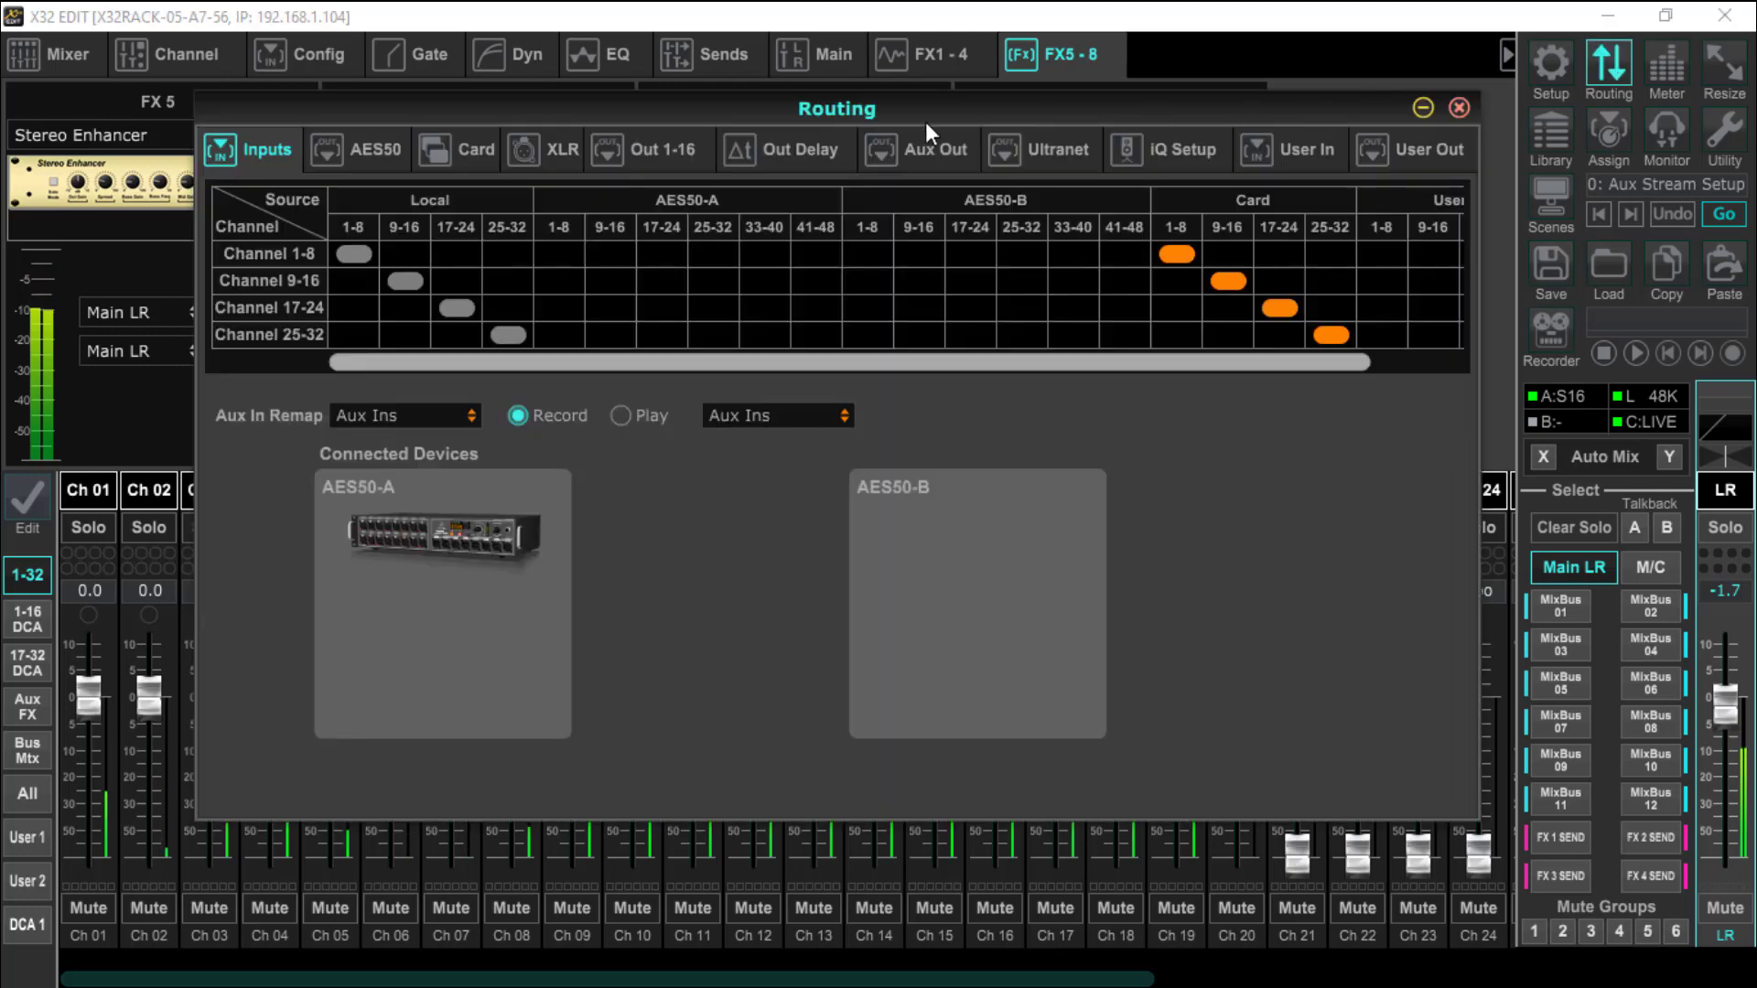
click(924, 151)
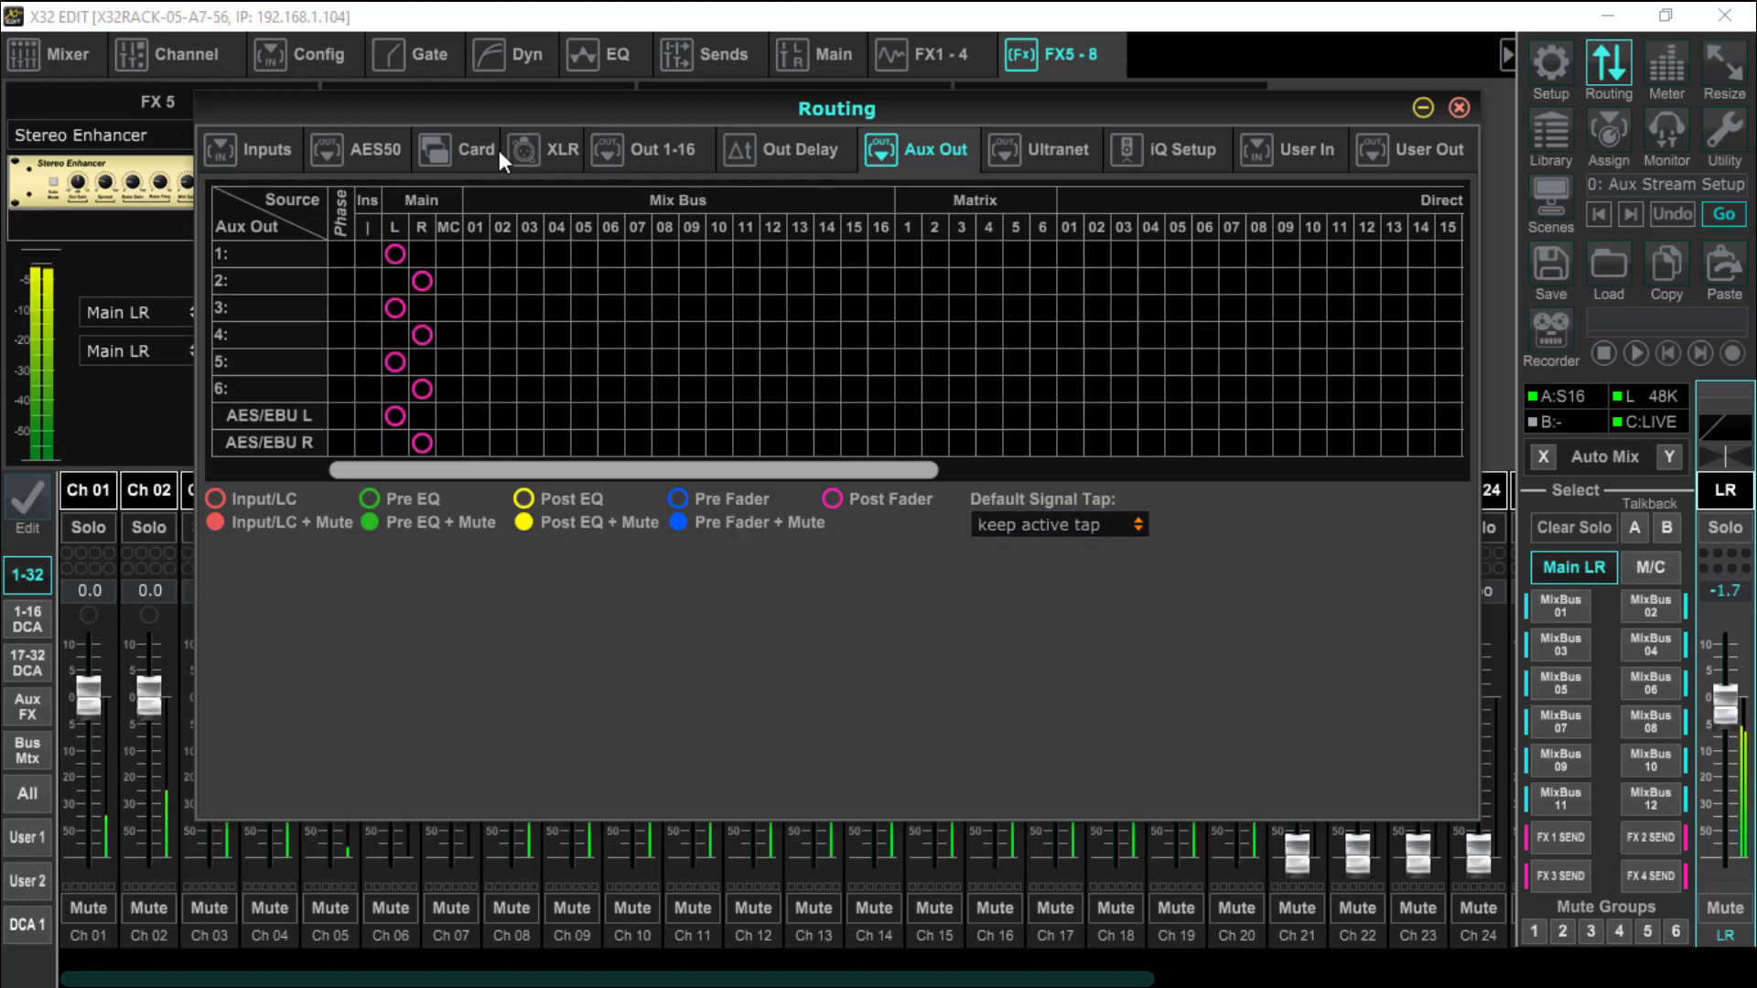
click(273, 150)
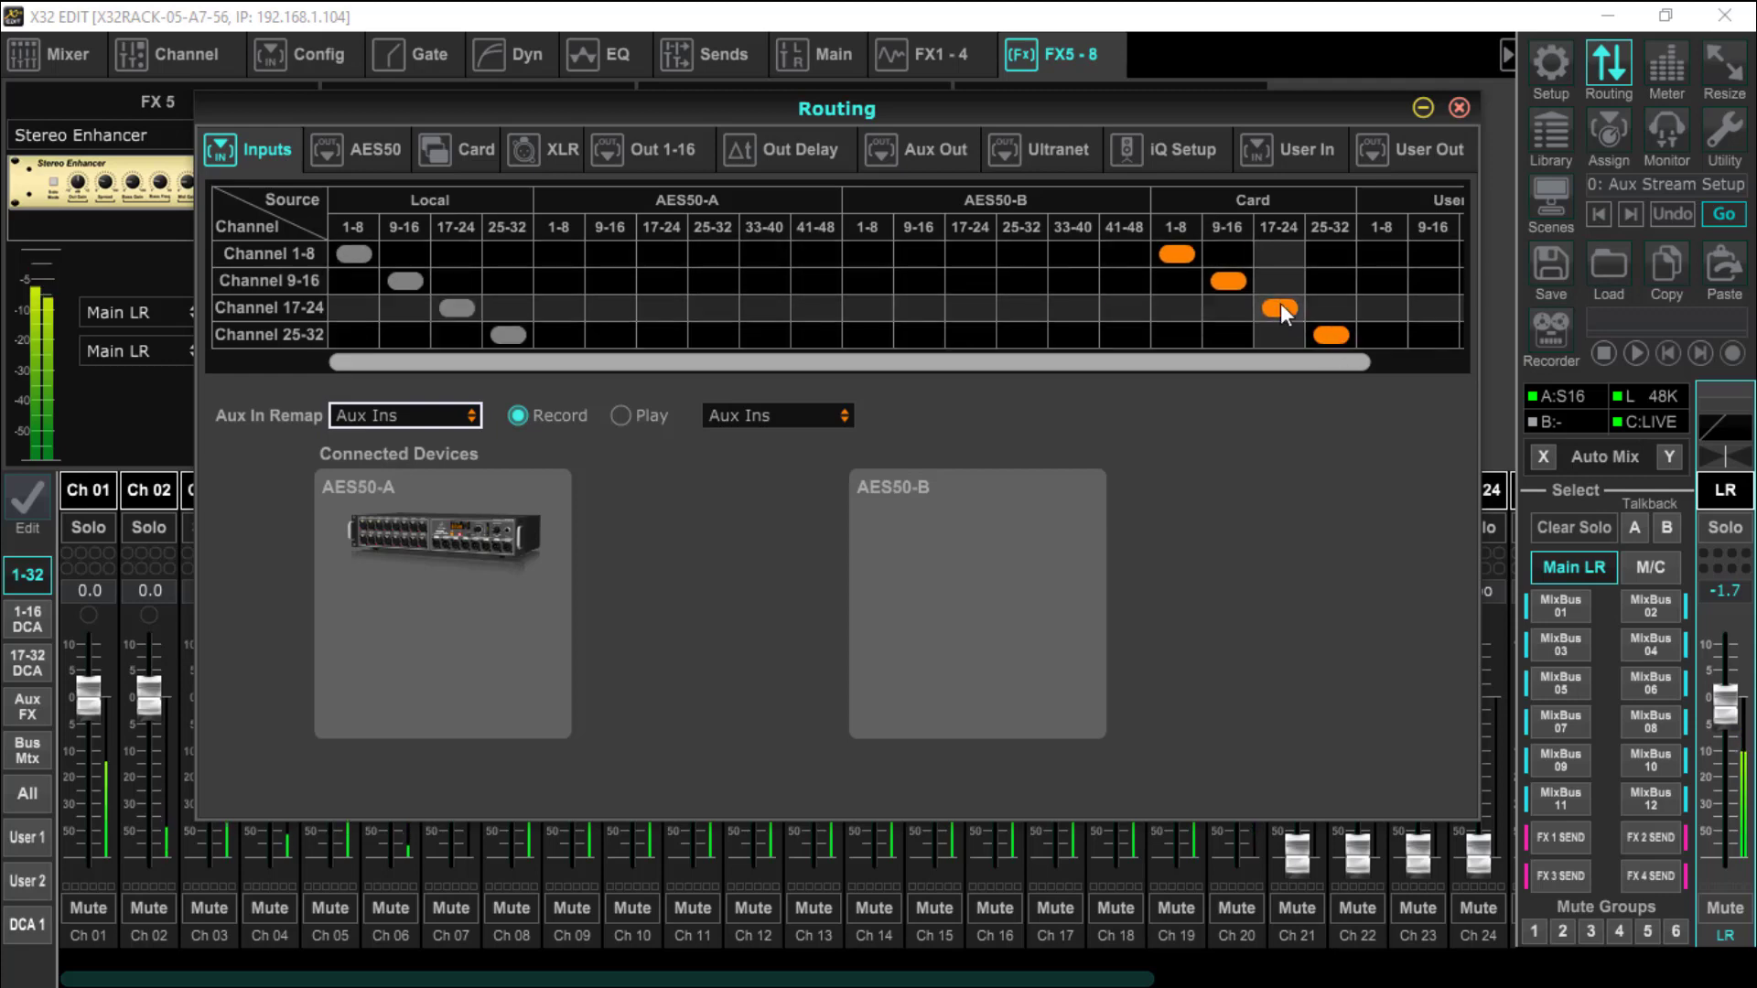
click(1310, 156)
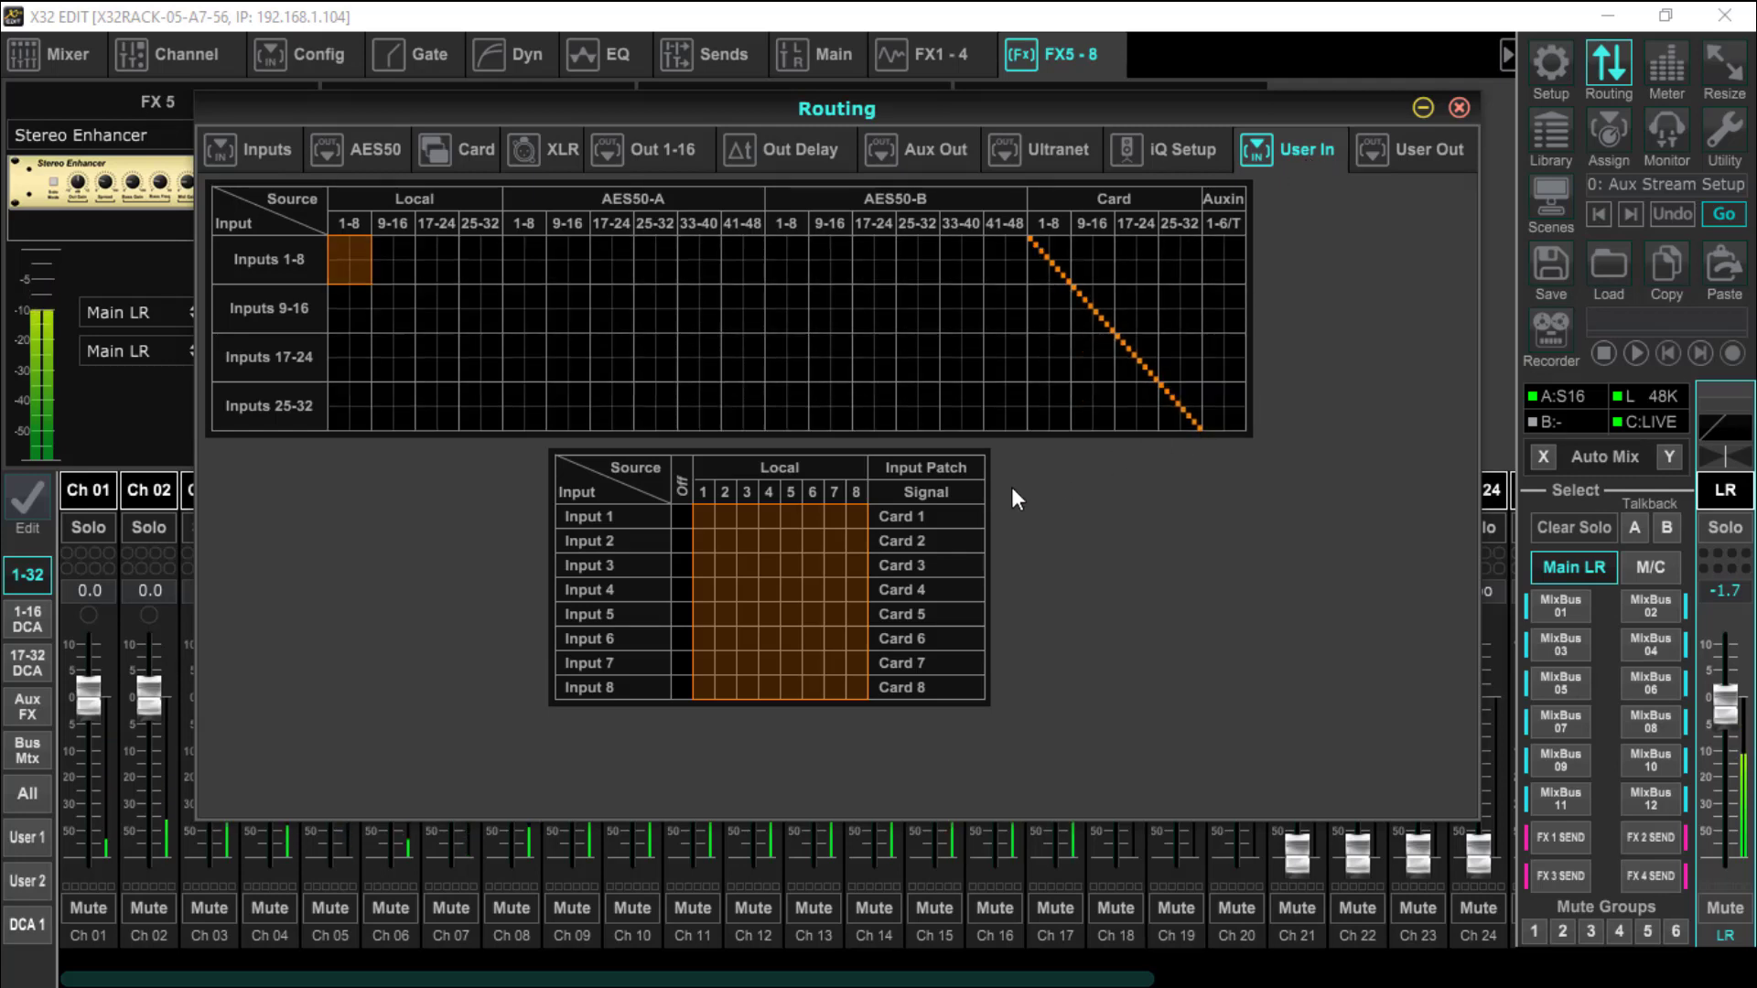
Review the User Out, Card and User In assignments in the Routing window
click(1435, 152)
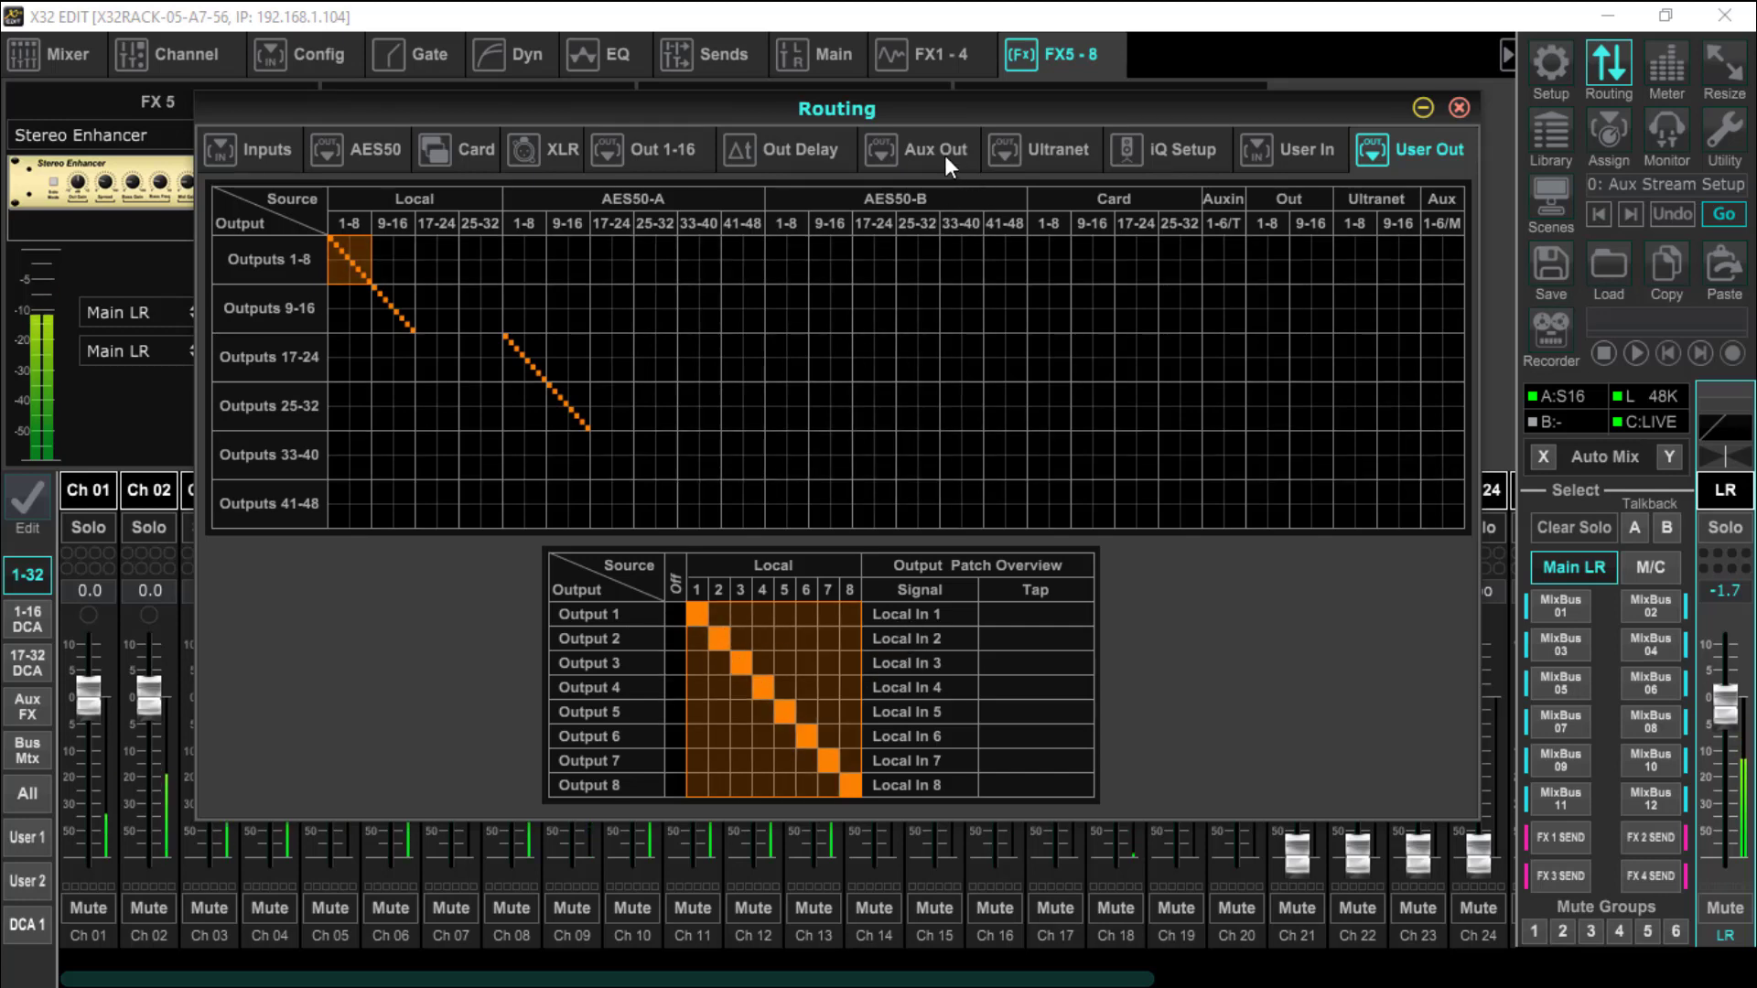
click(484, 152)
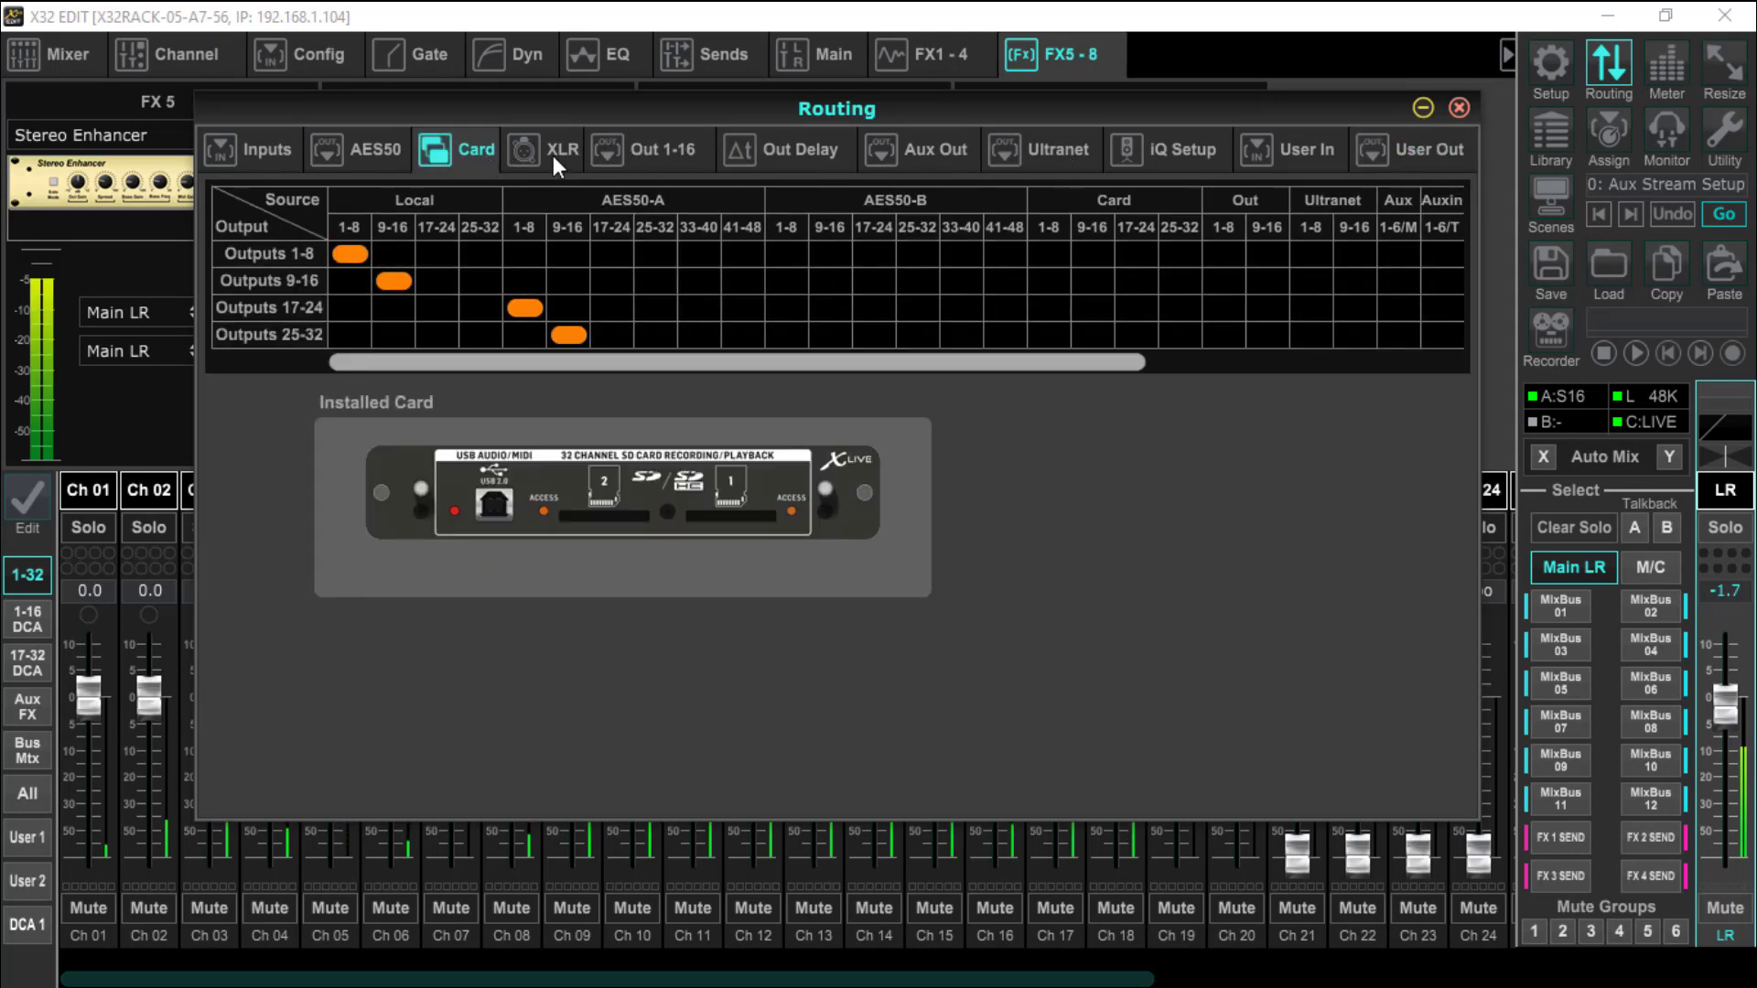
click(1325, 152)
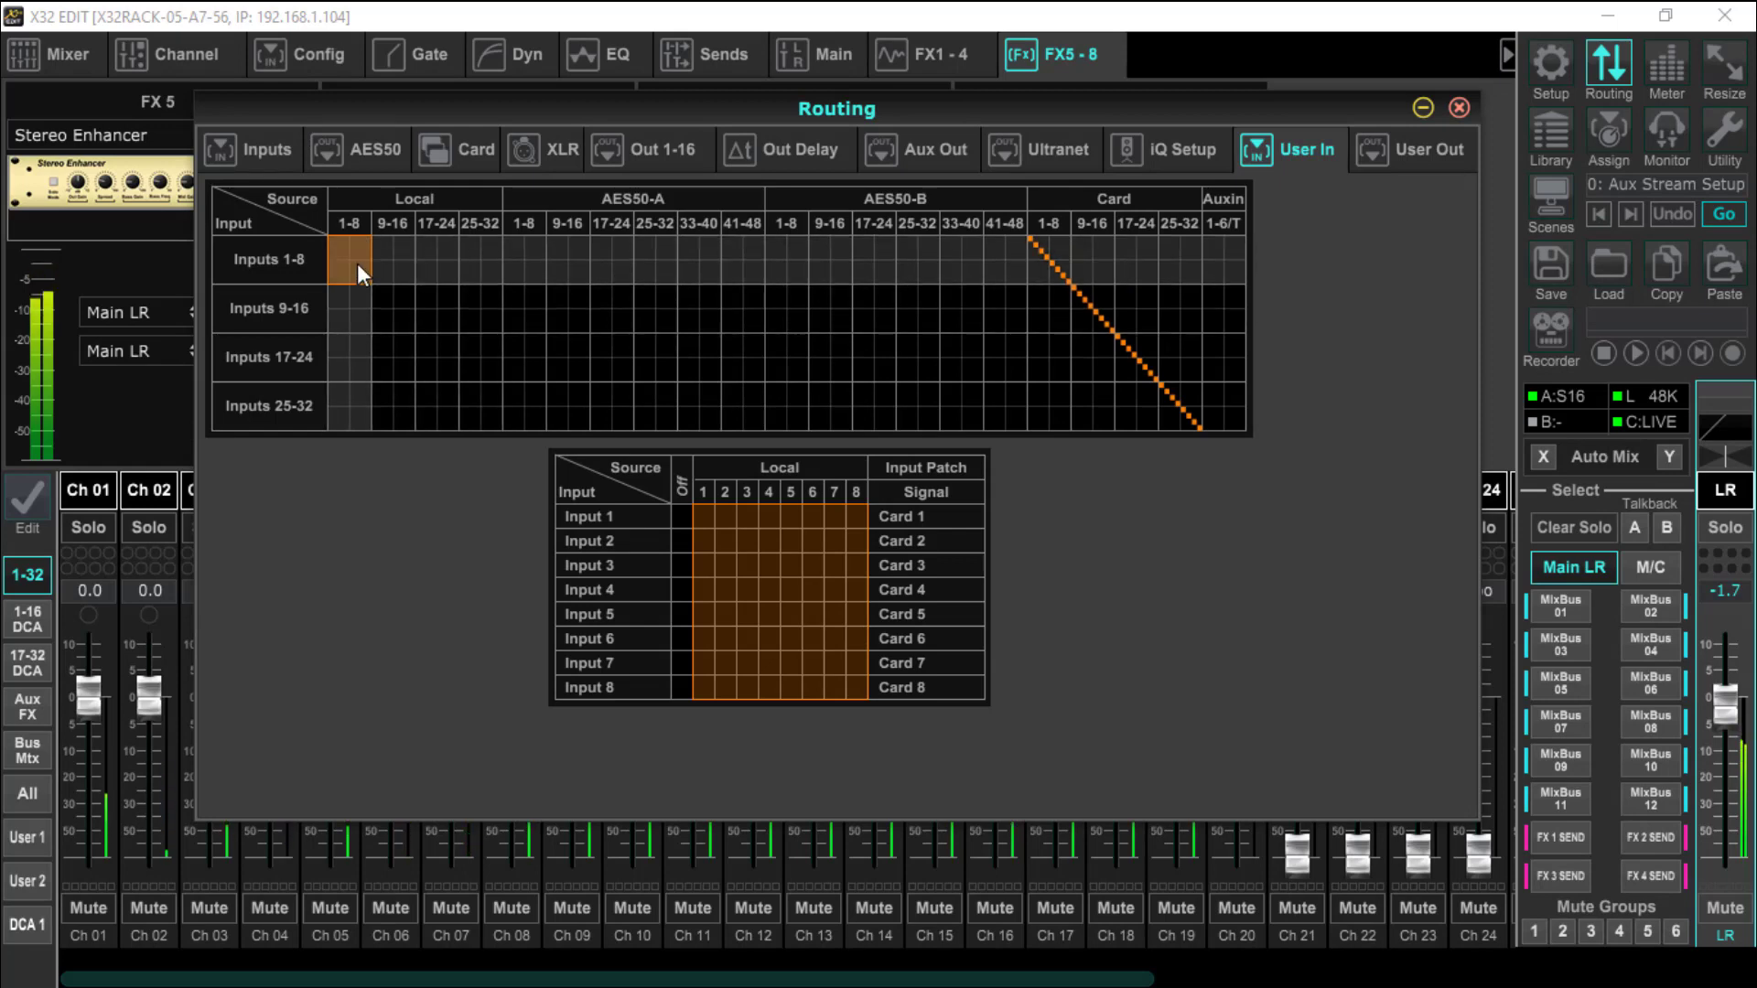
Route channels 1-16 from Local 1-16 and channels 17-32 from AES50-A 1-16, and check the In/Out meters
click(283, 161)
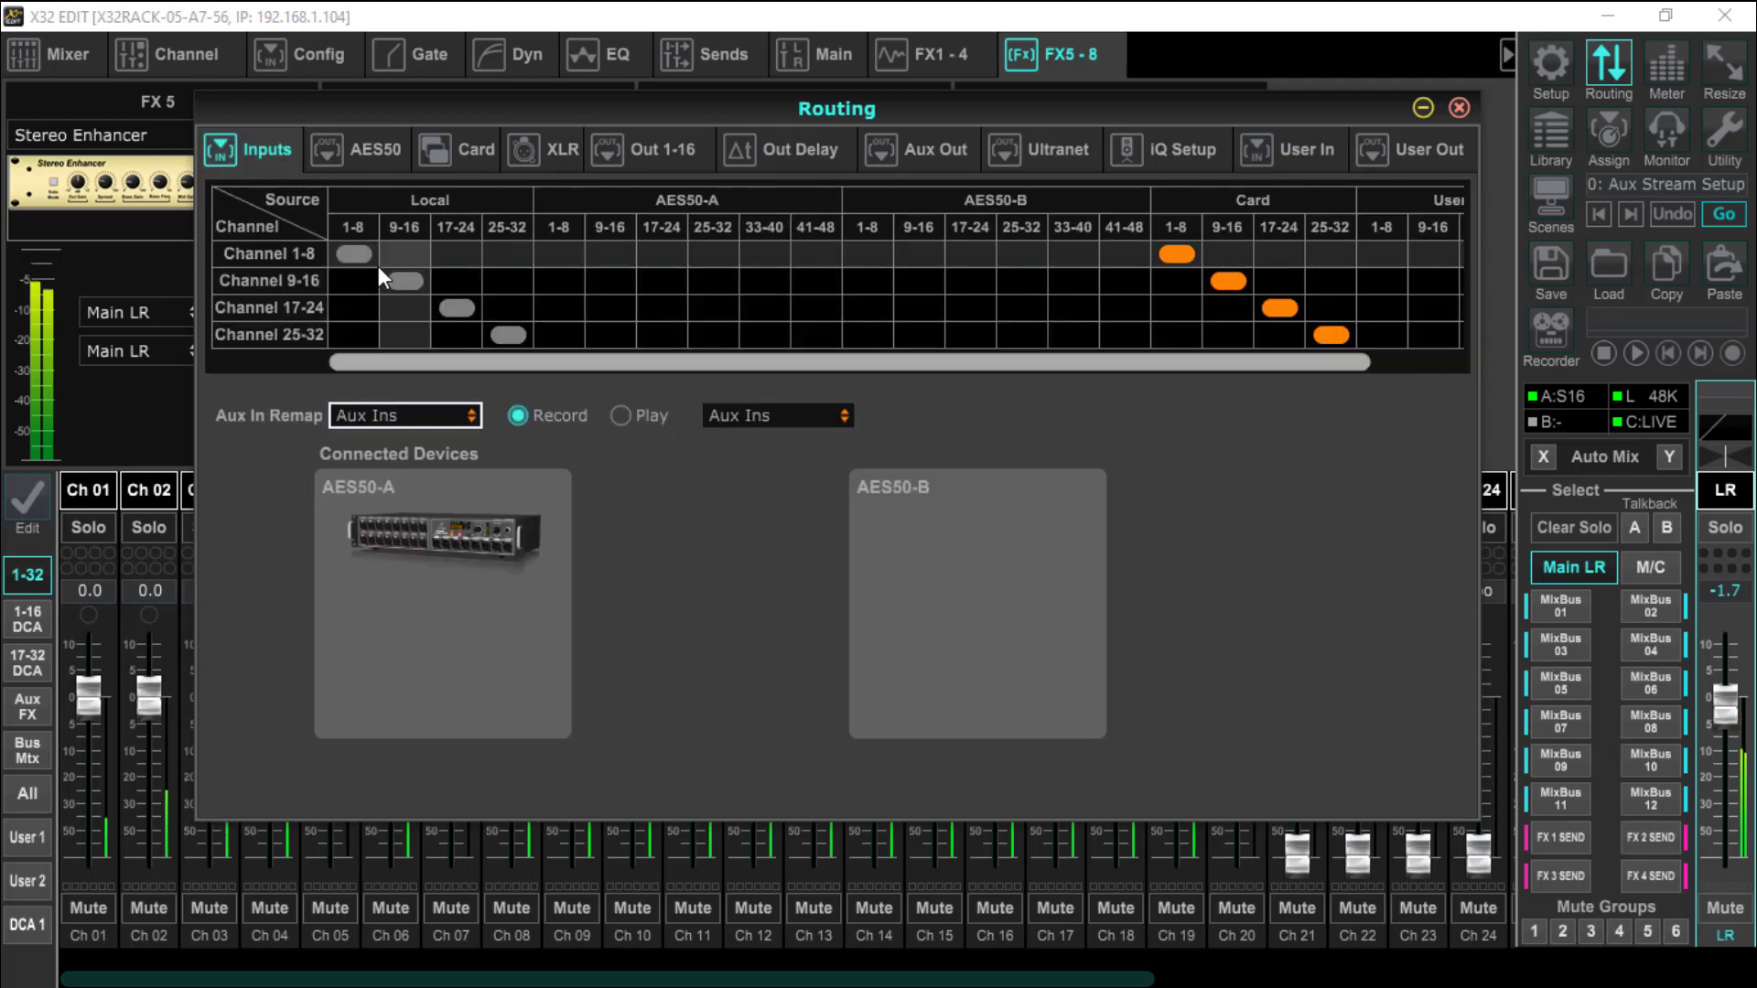
click(353, 256)
click(407, 281)
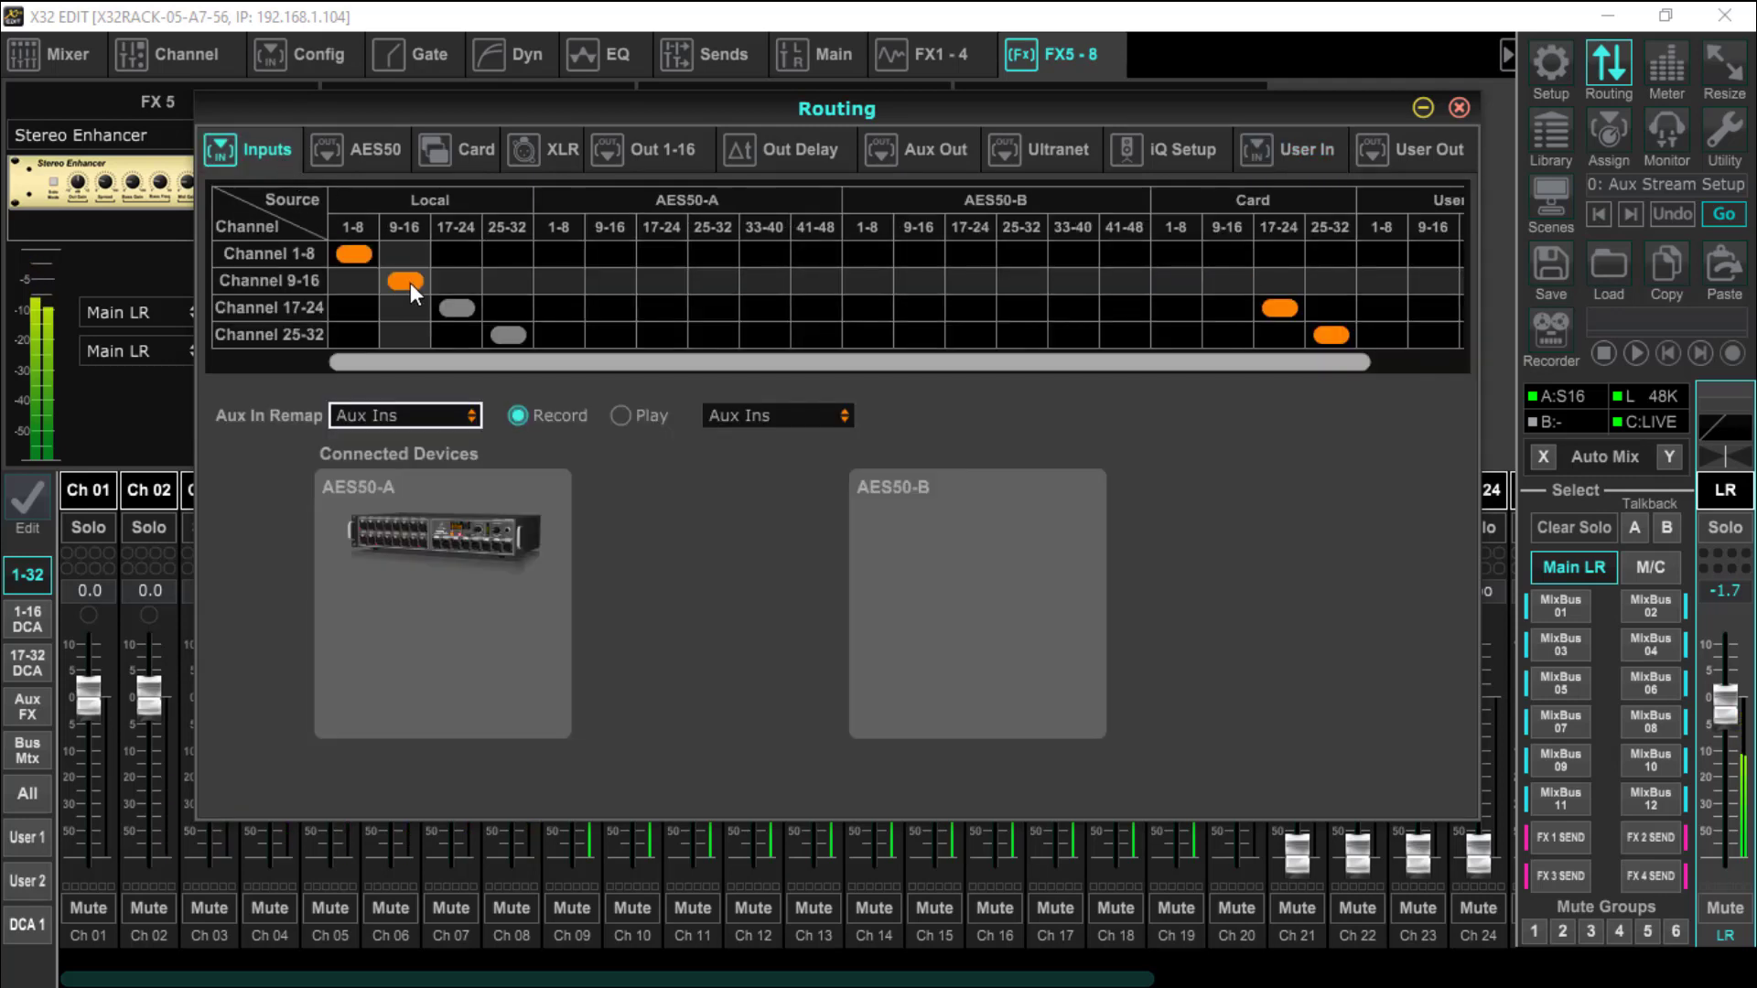
click(560, 308)
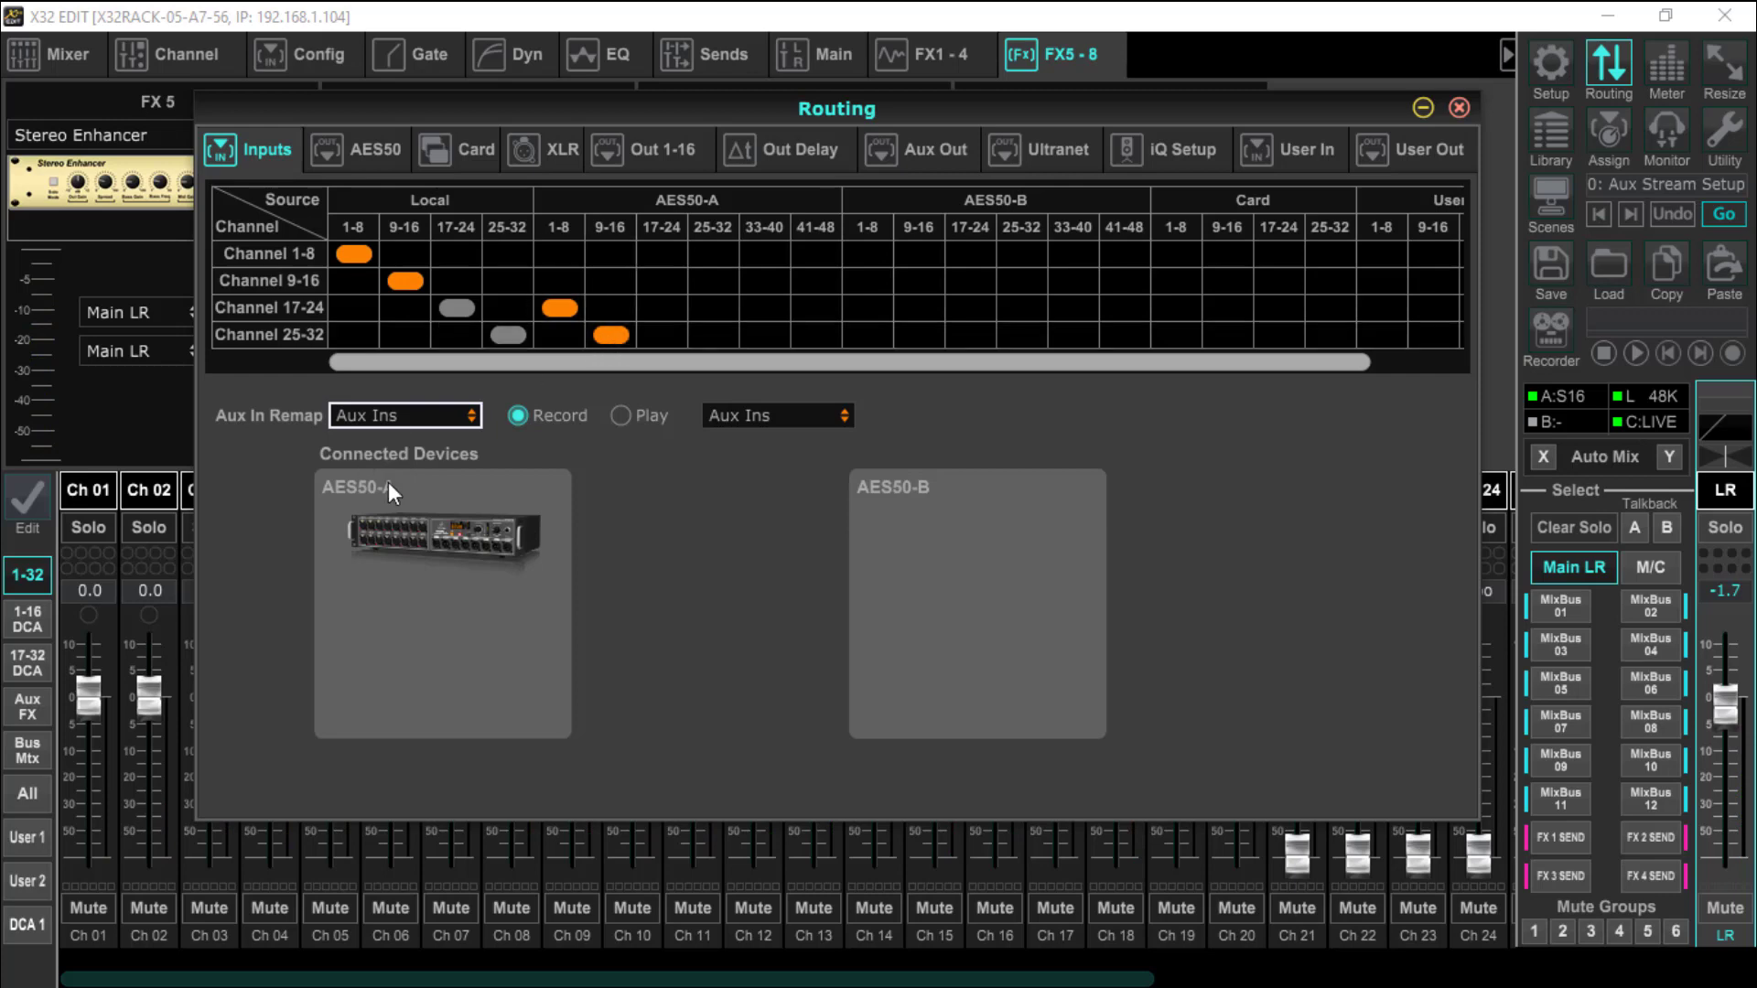
click(1461, 105)
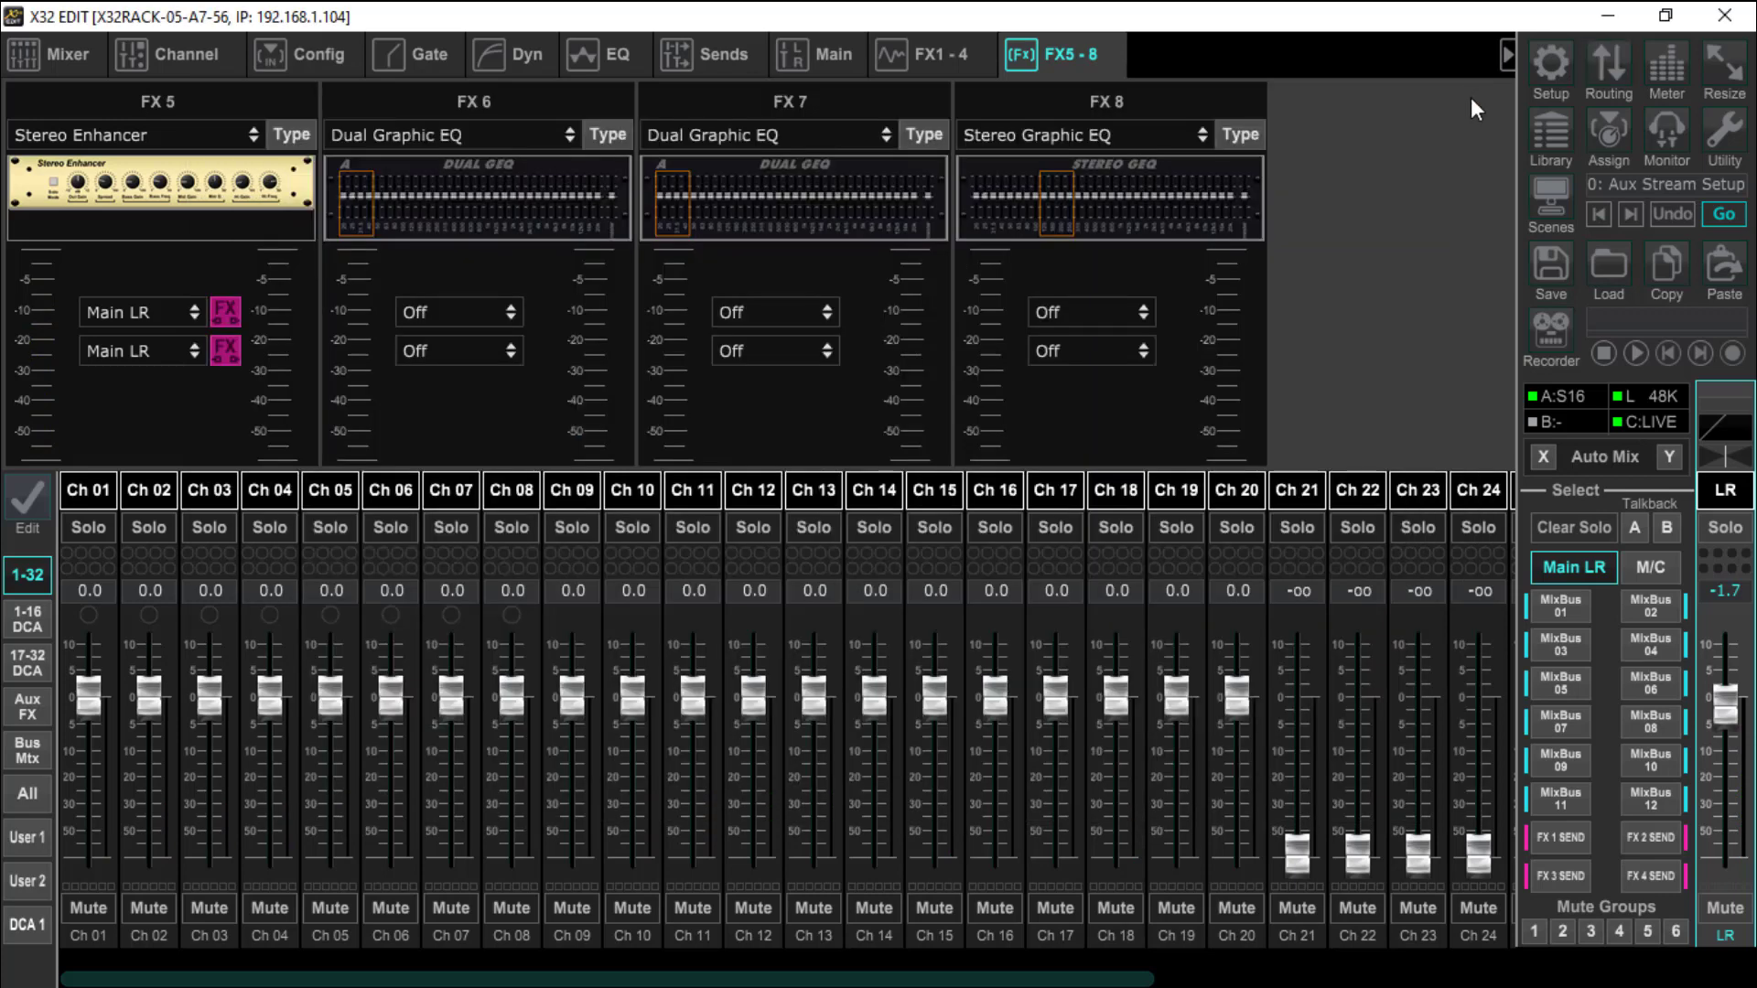
click(1663, 79)
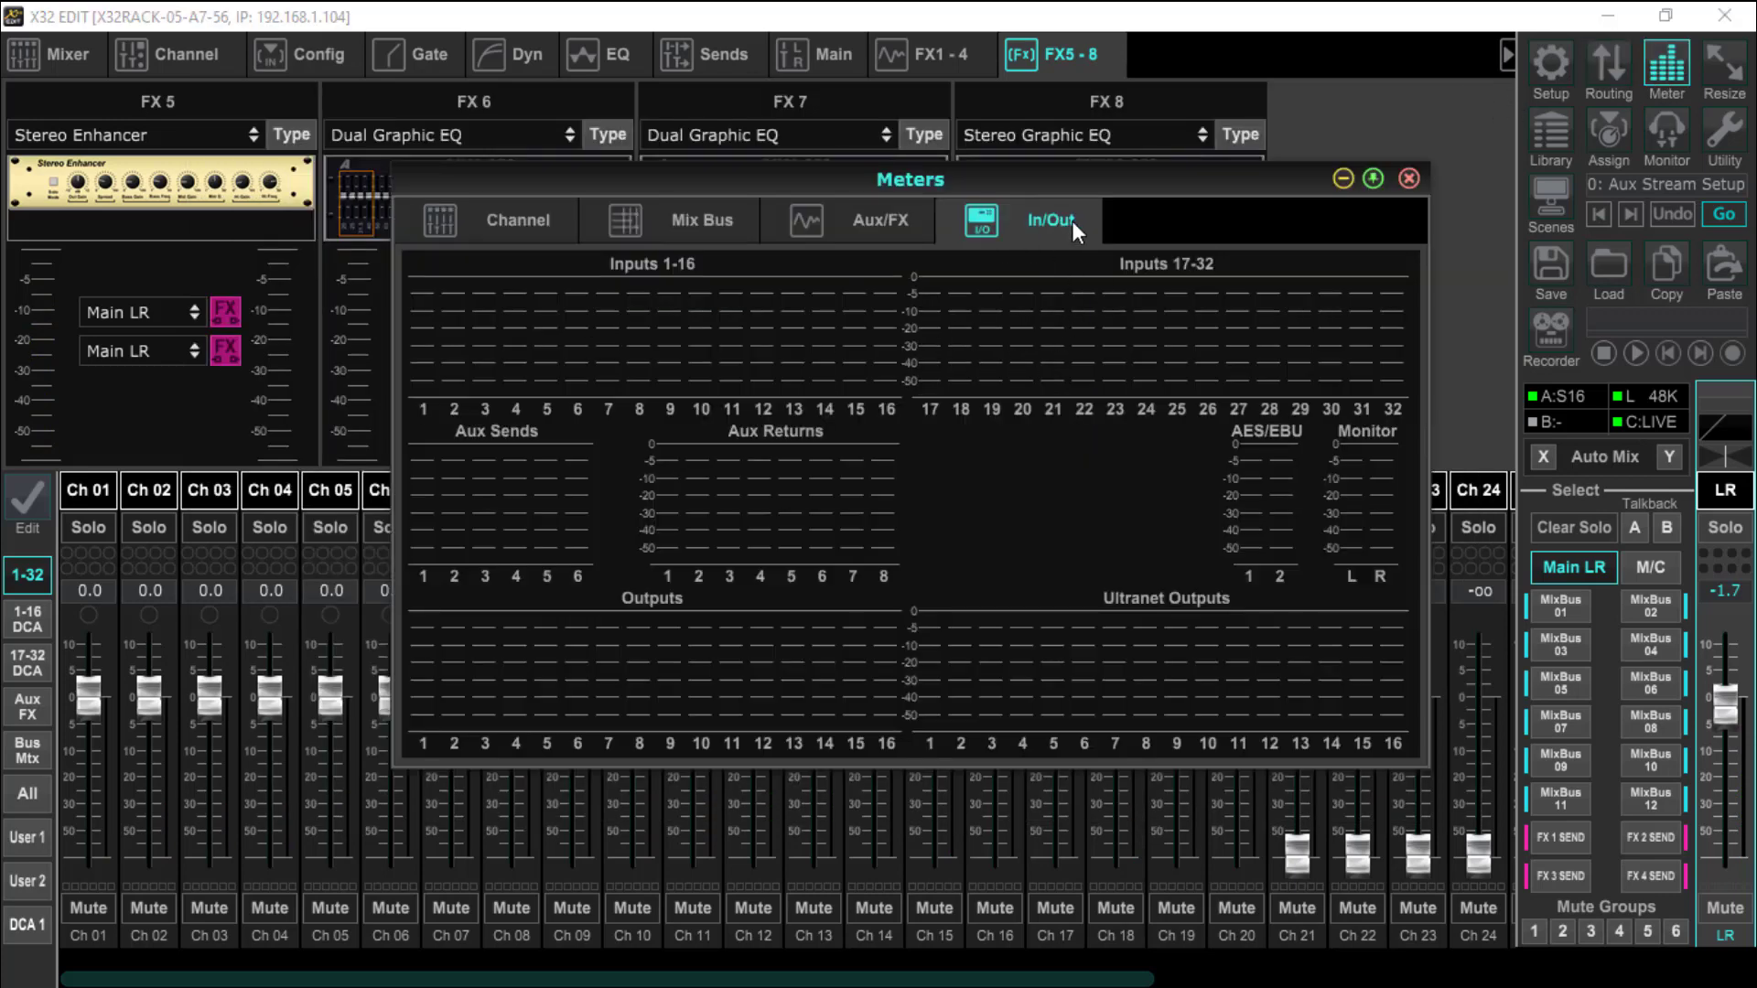
click(1409, 178)
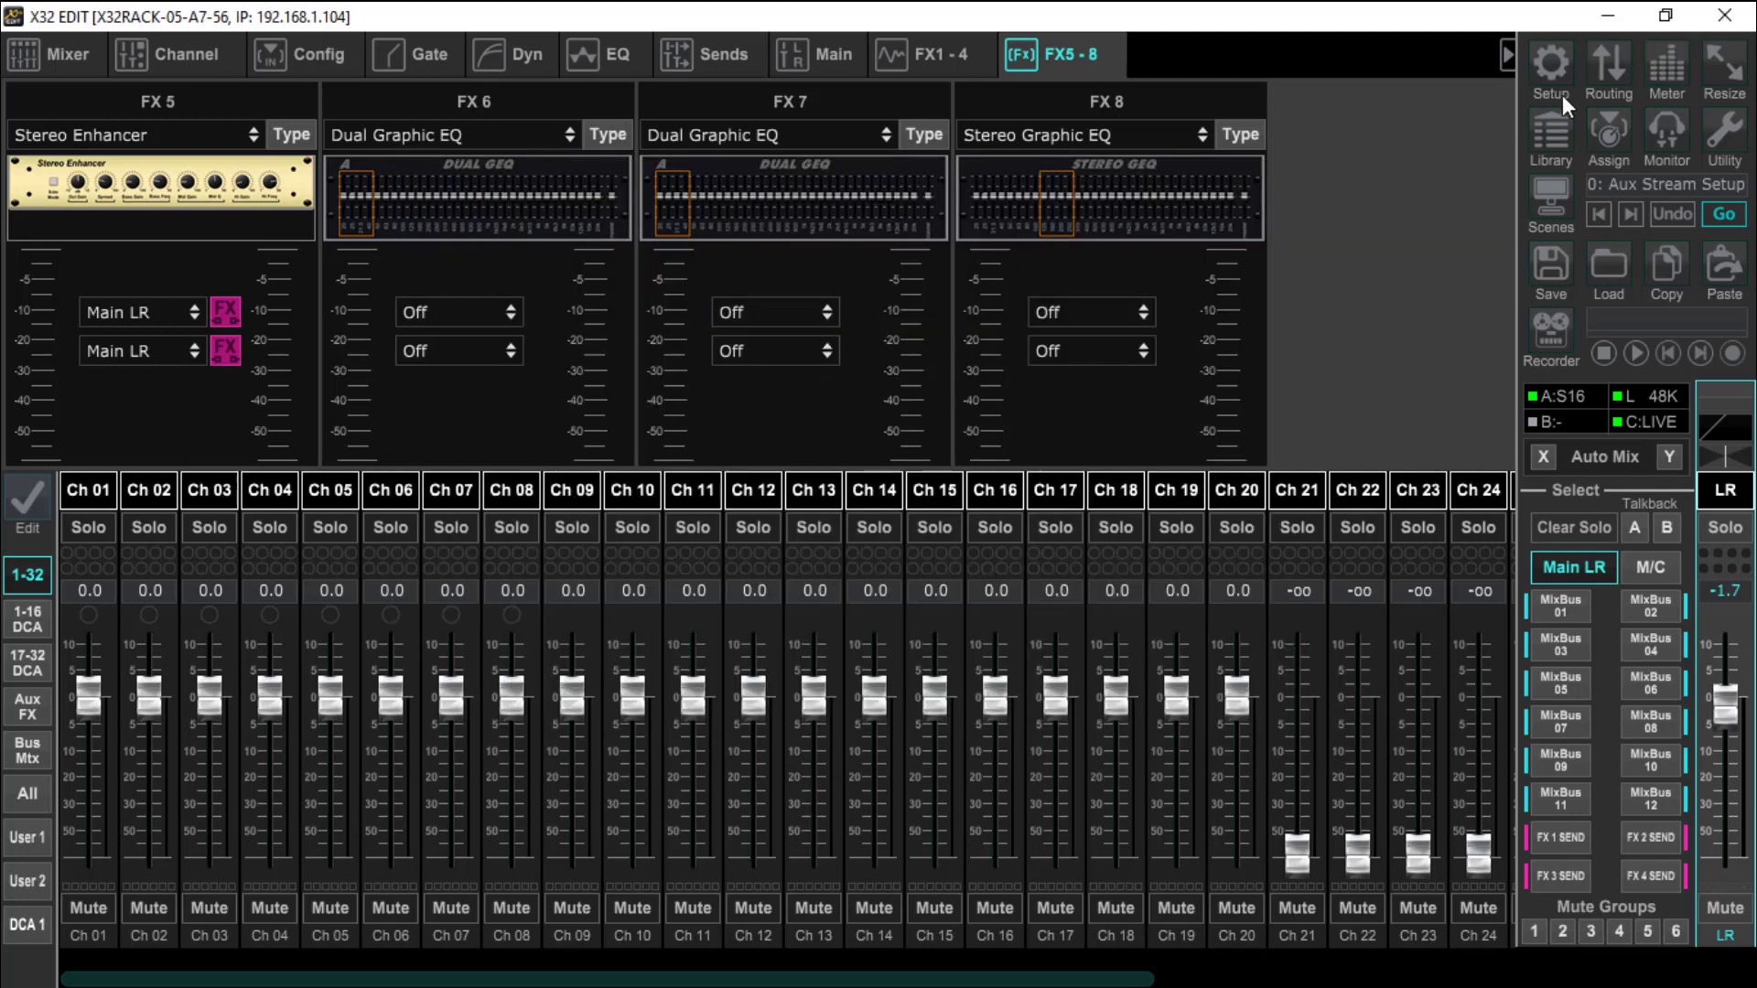
Route channels 1-32 back to Card 1-32 in blocks of eight and check the In/Out meters for playback signal
click(1610, 69)
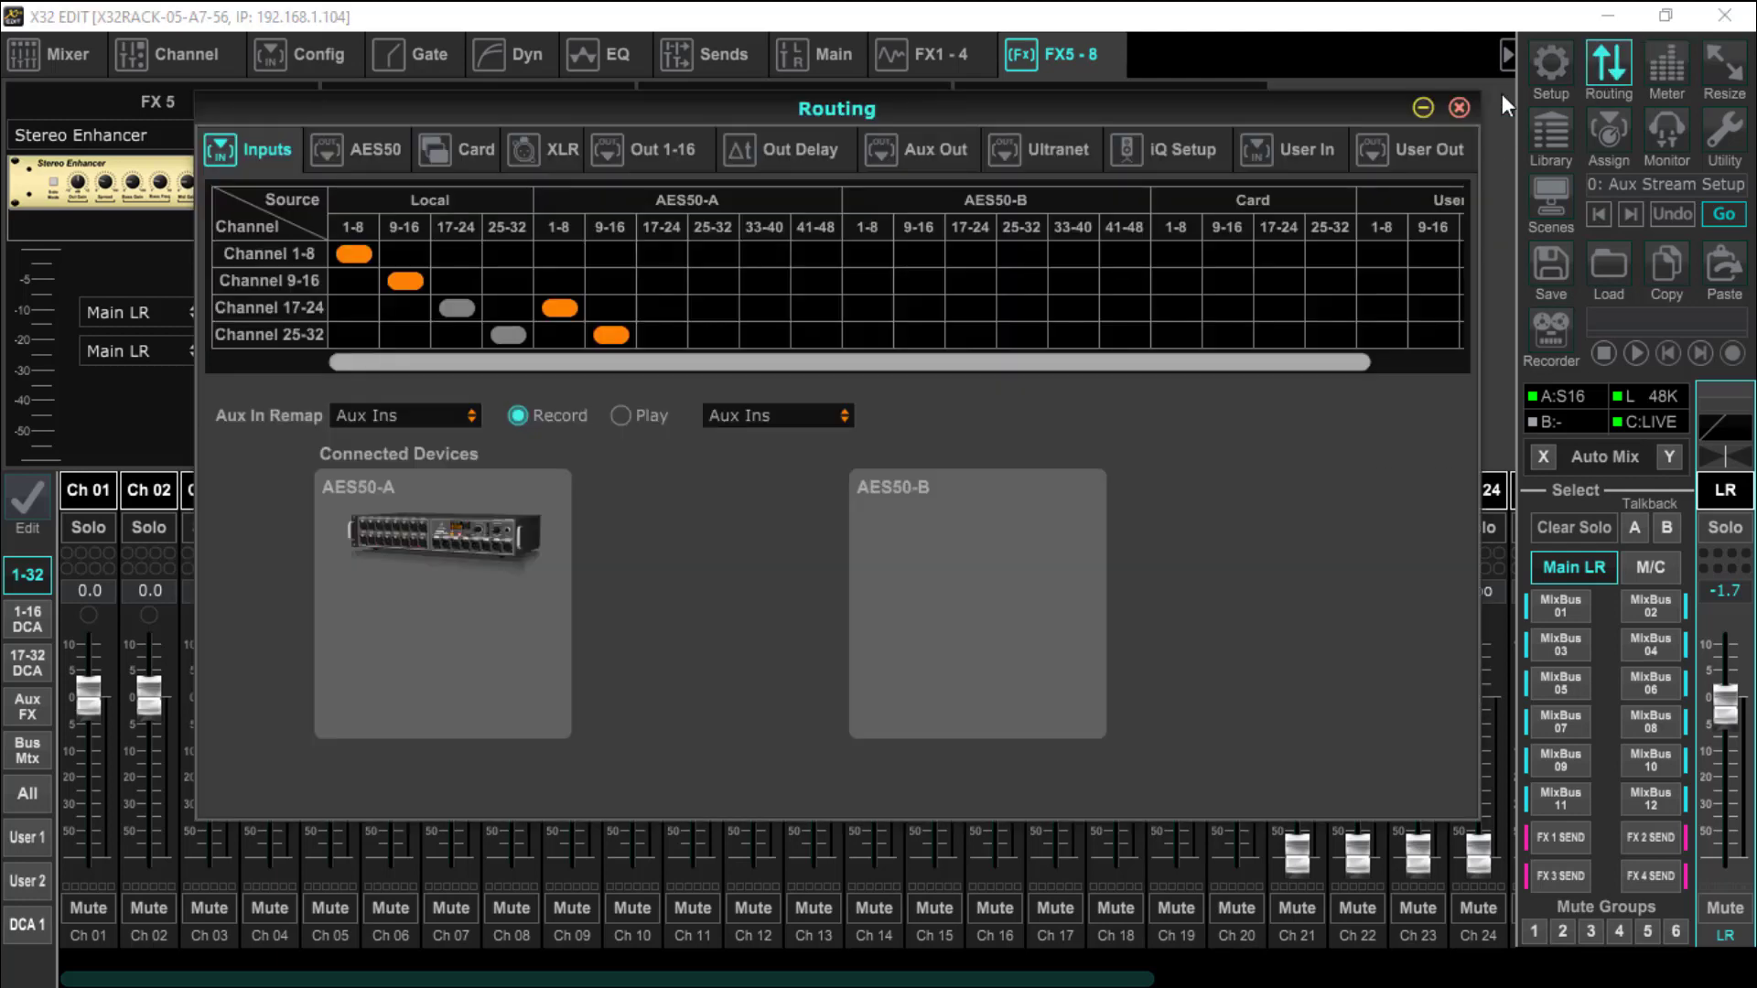
click(1175, 254)
click(1219, 282)
click(1273, 310)
click(1318, 332)
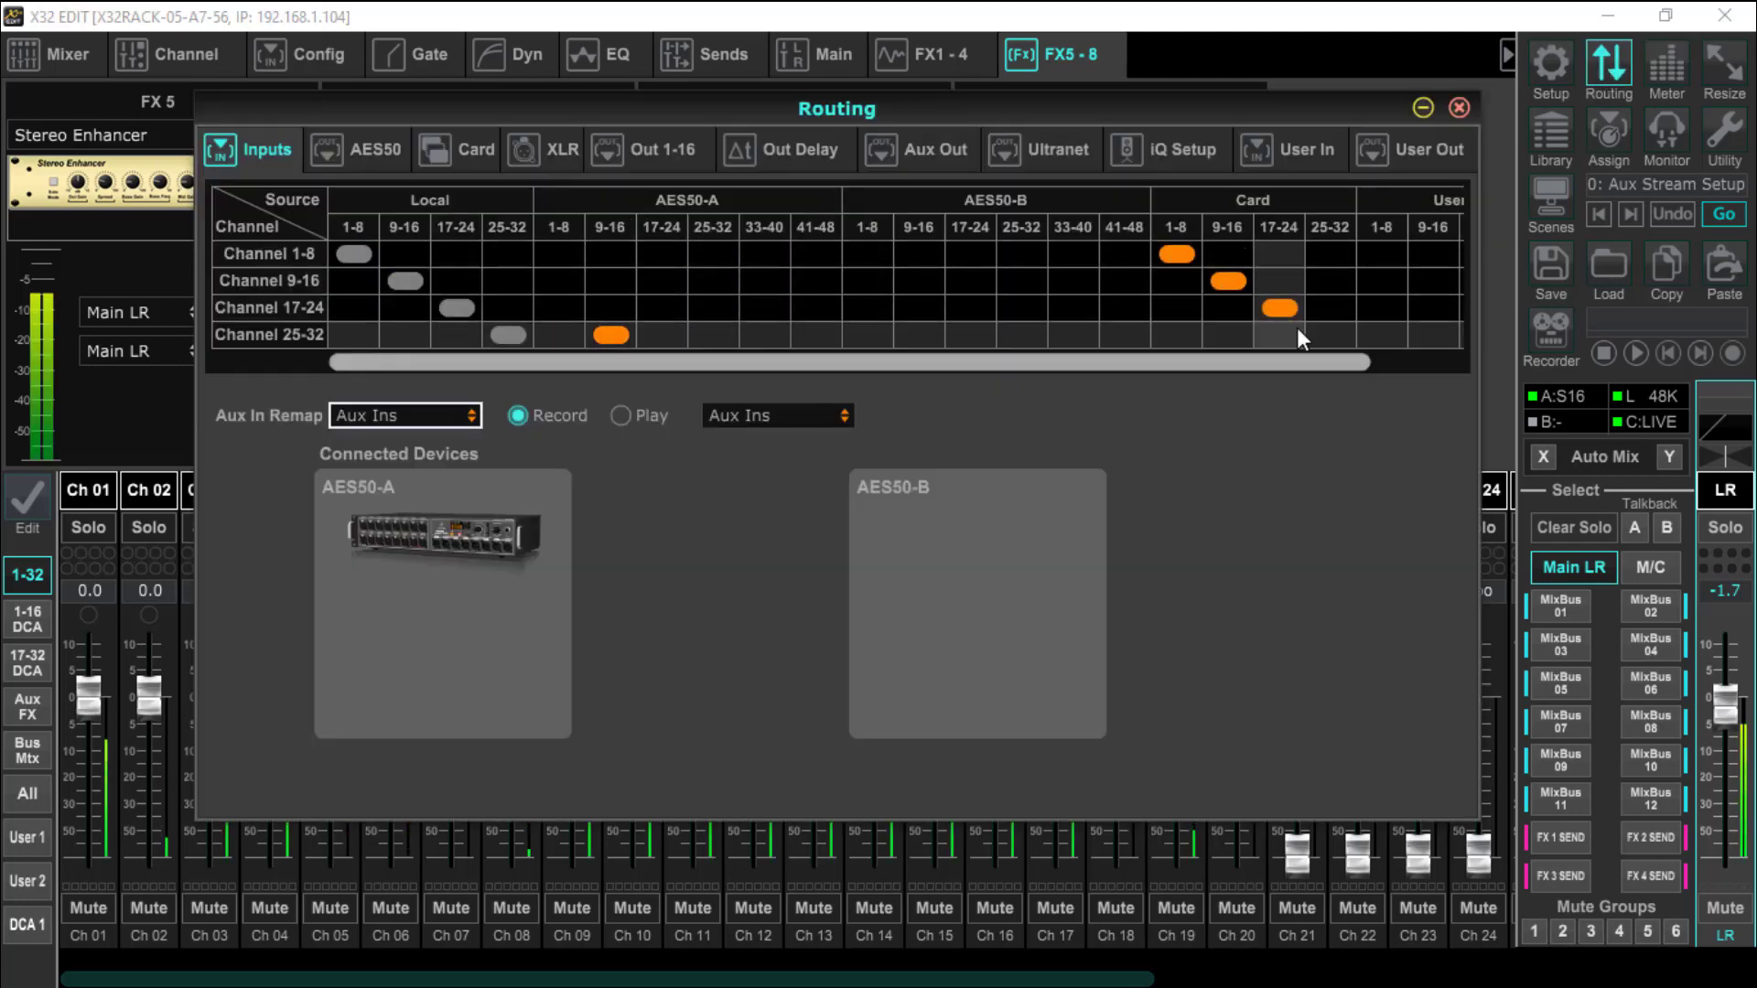
click(1459, 108)
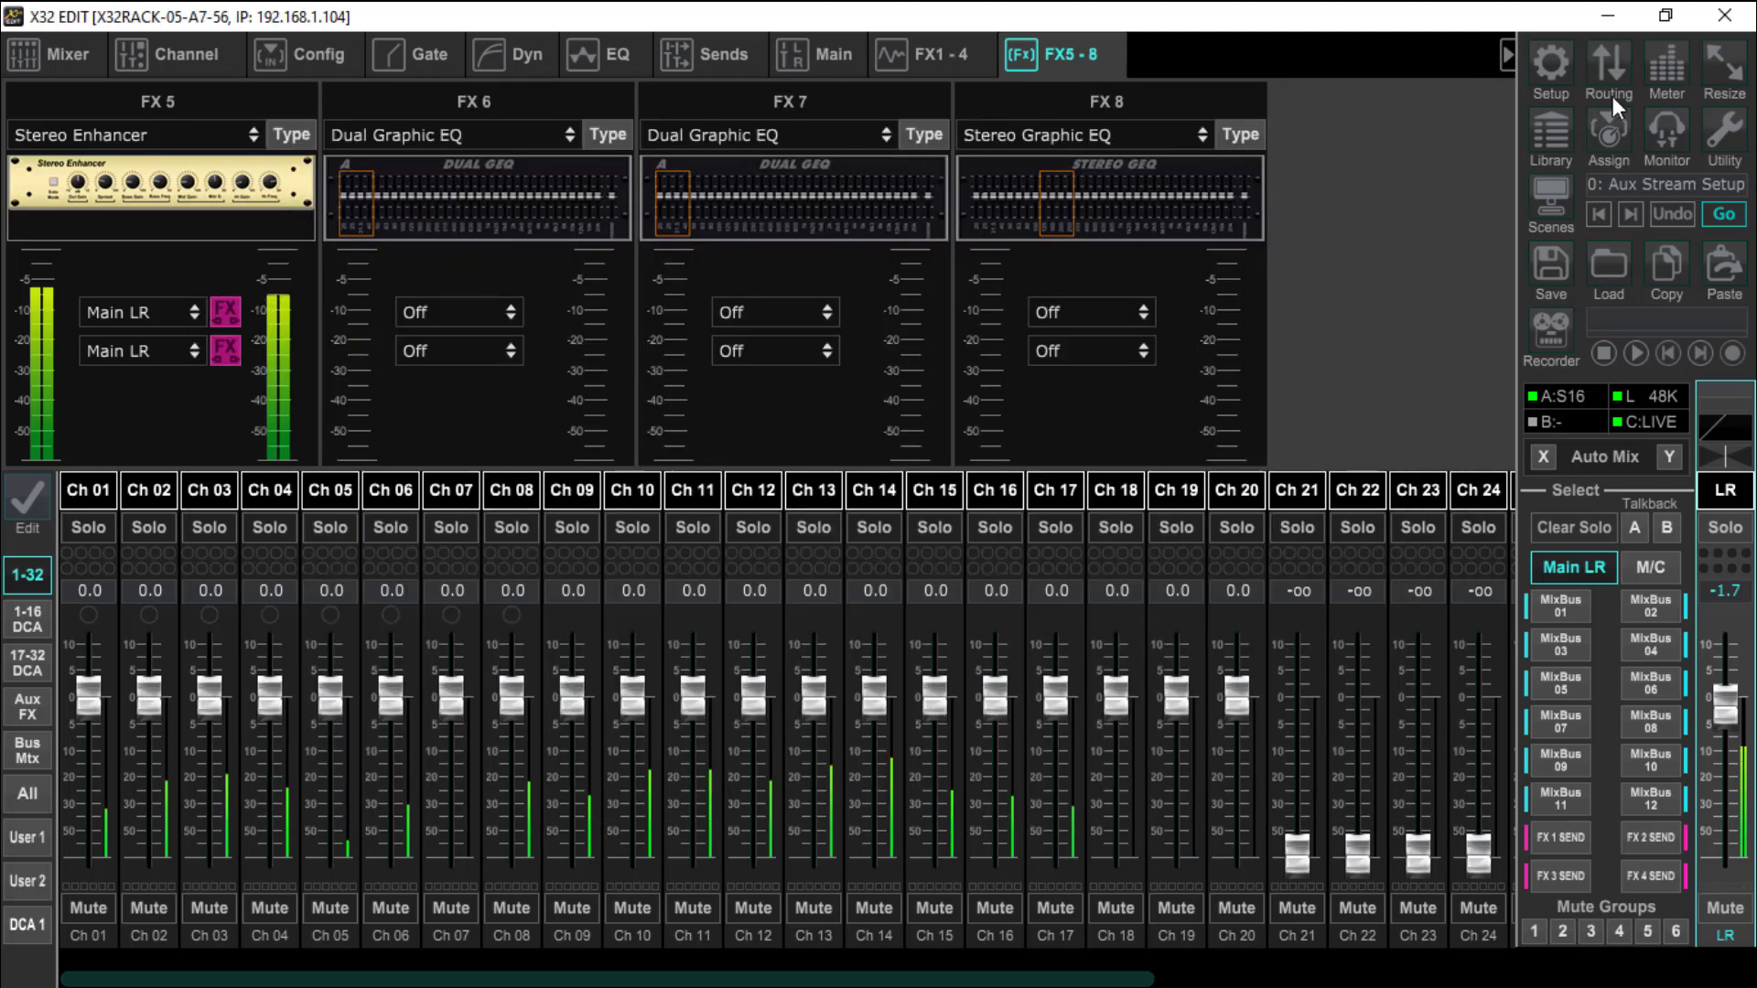
click(1667, 68)
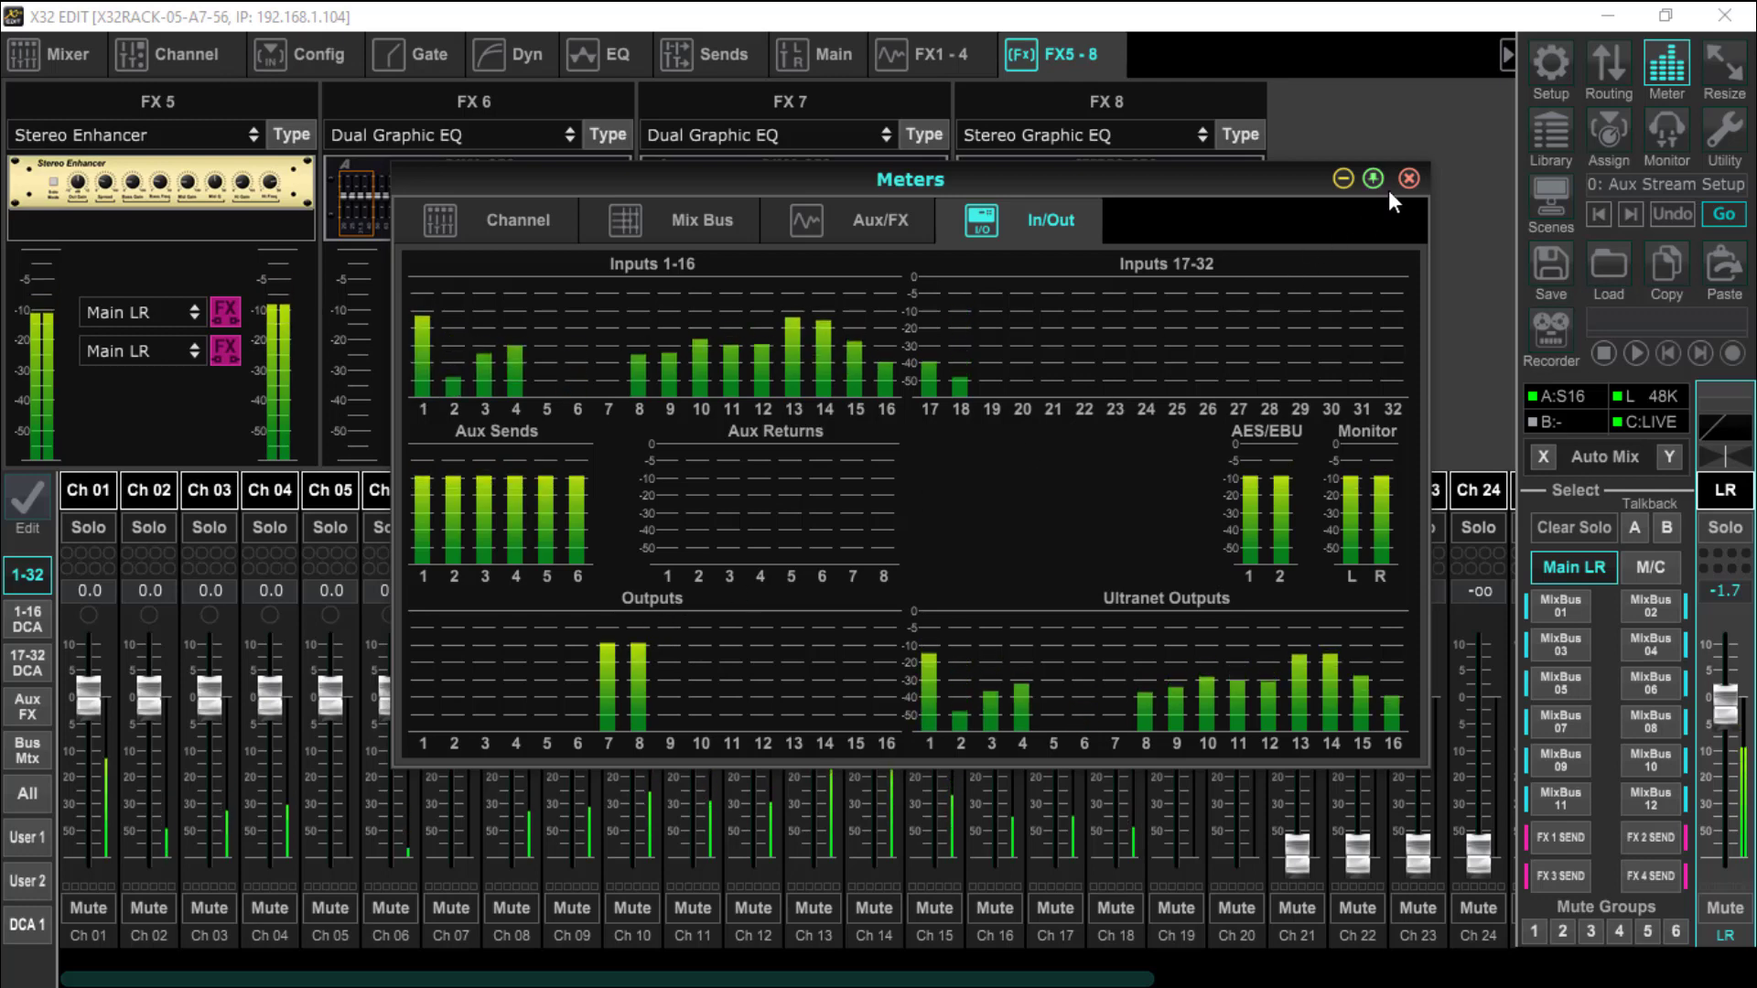
click(1409, 178)
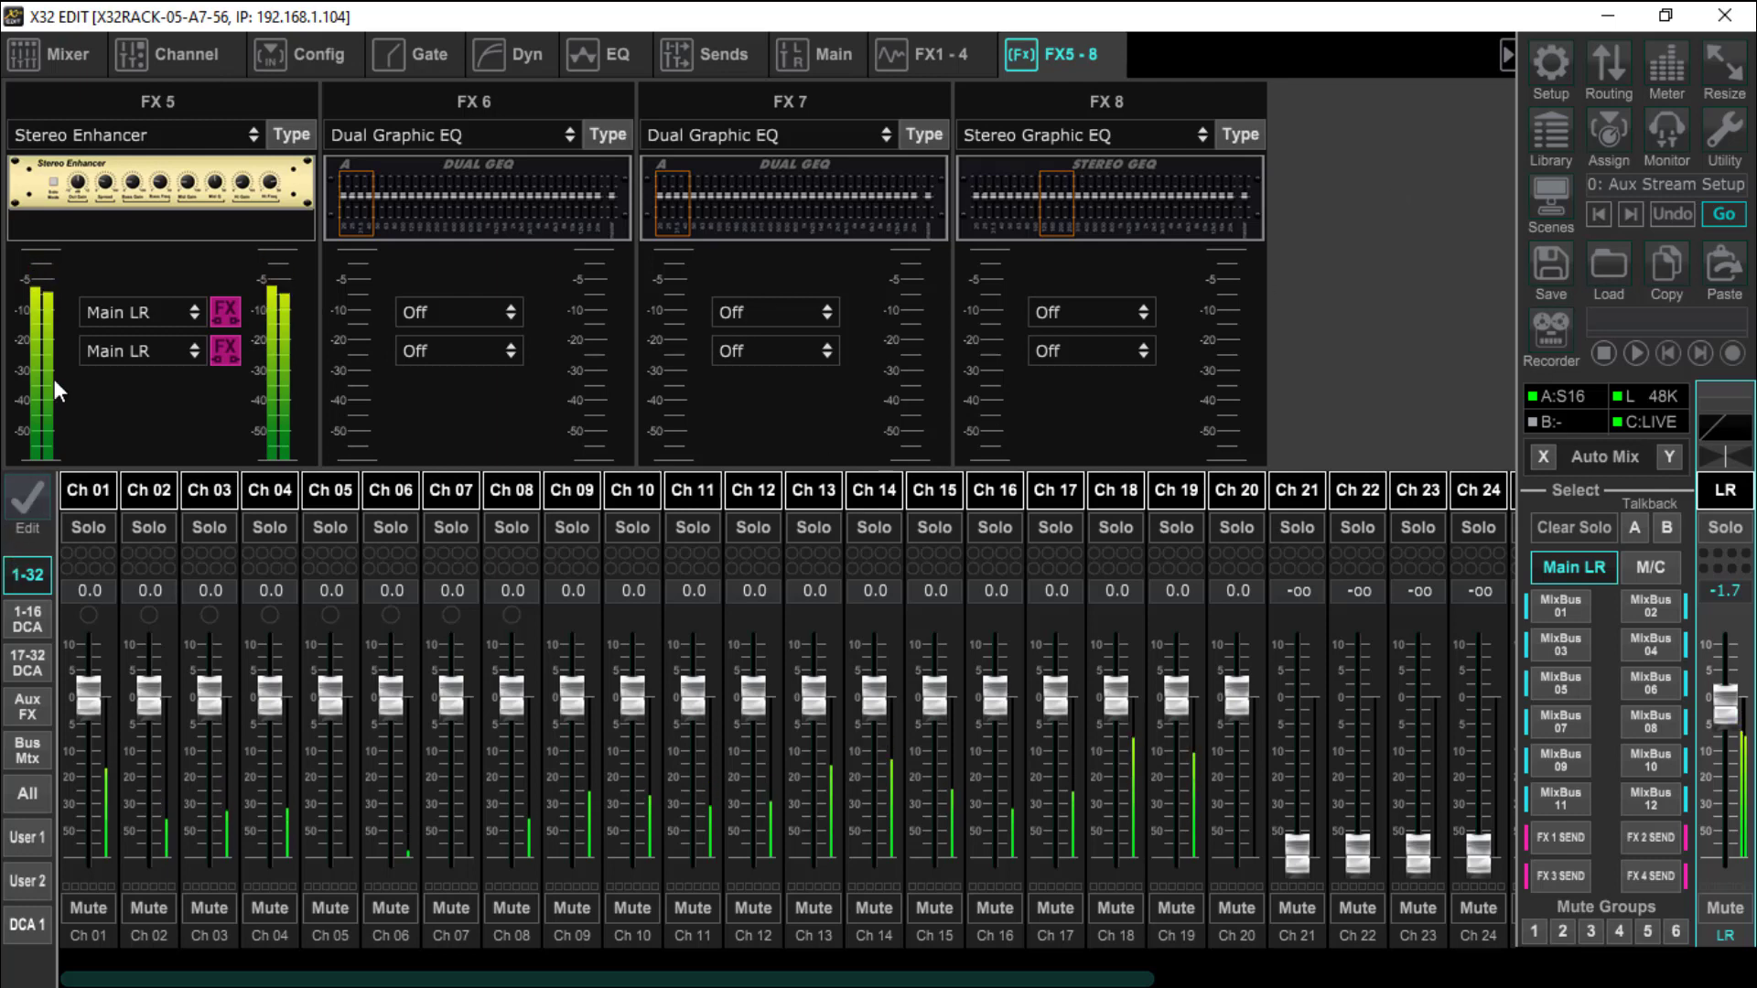
Show the Mixer view and reassign channels 1-16 to Local 1-16 and channels 17-32 to AES50-A 1-16
click(62, 64)
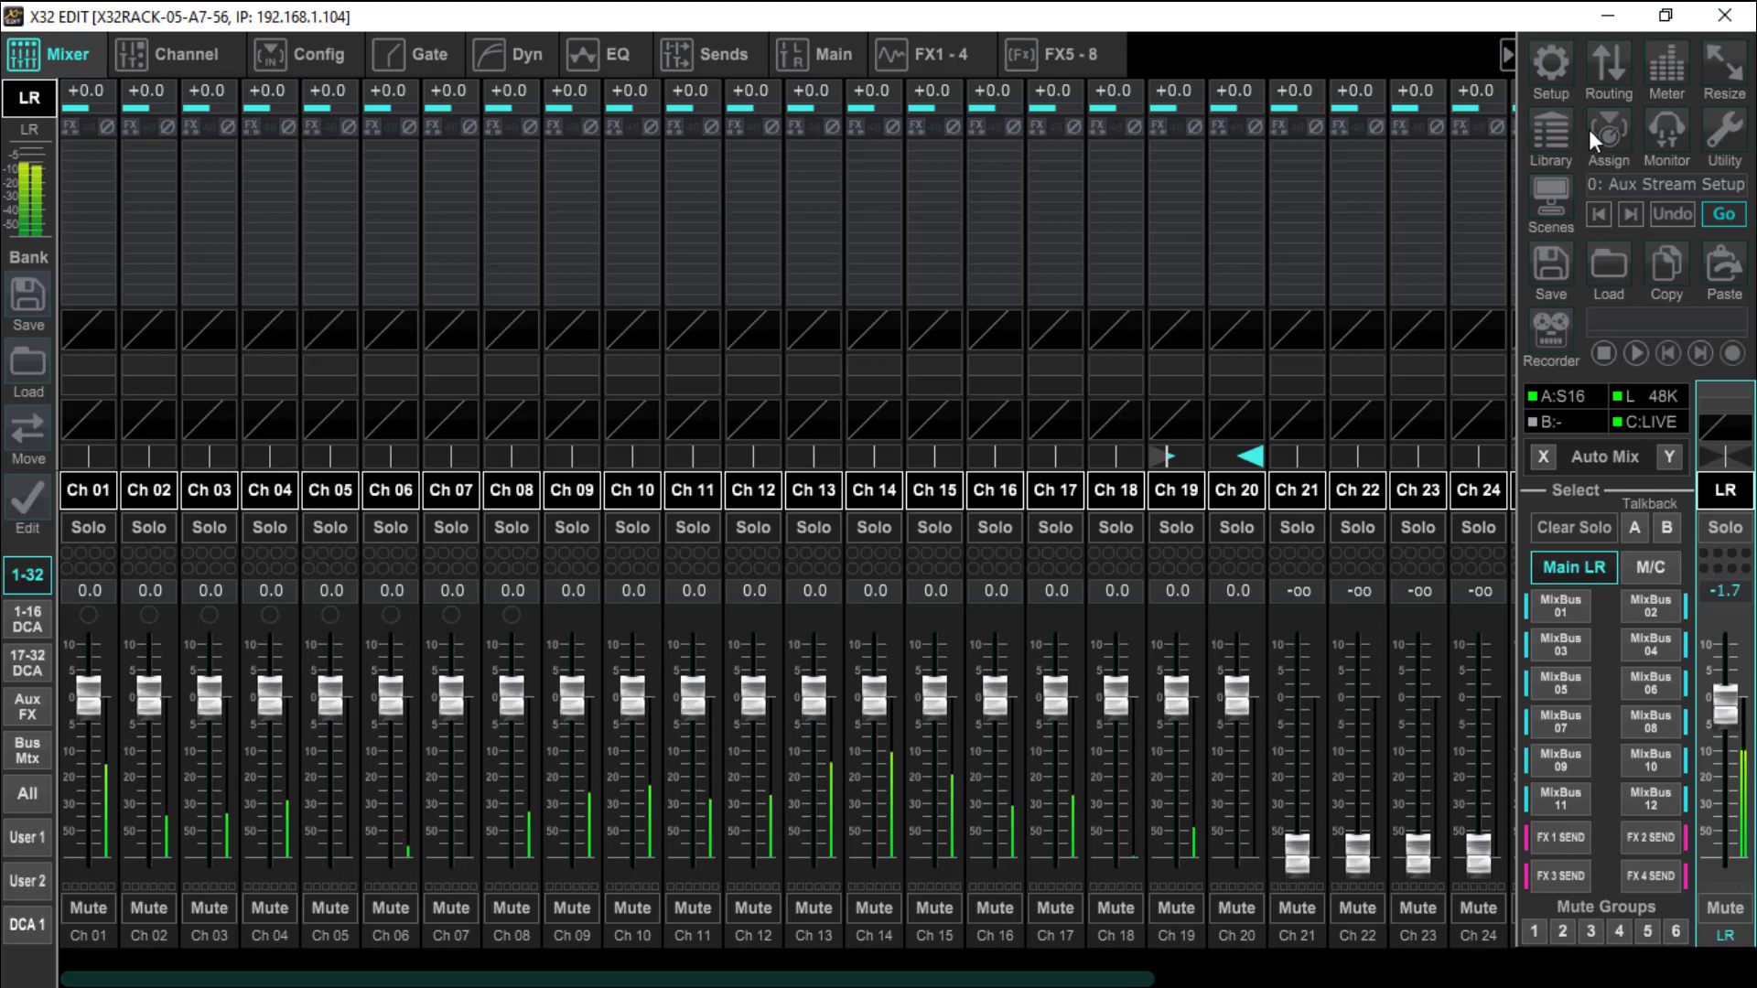
click(1607, 72)
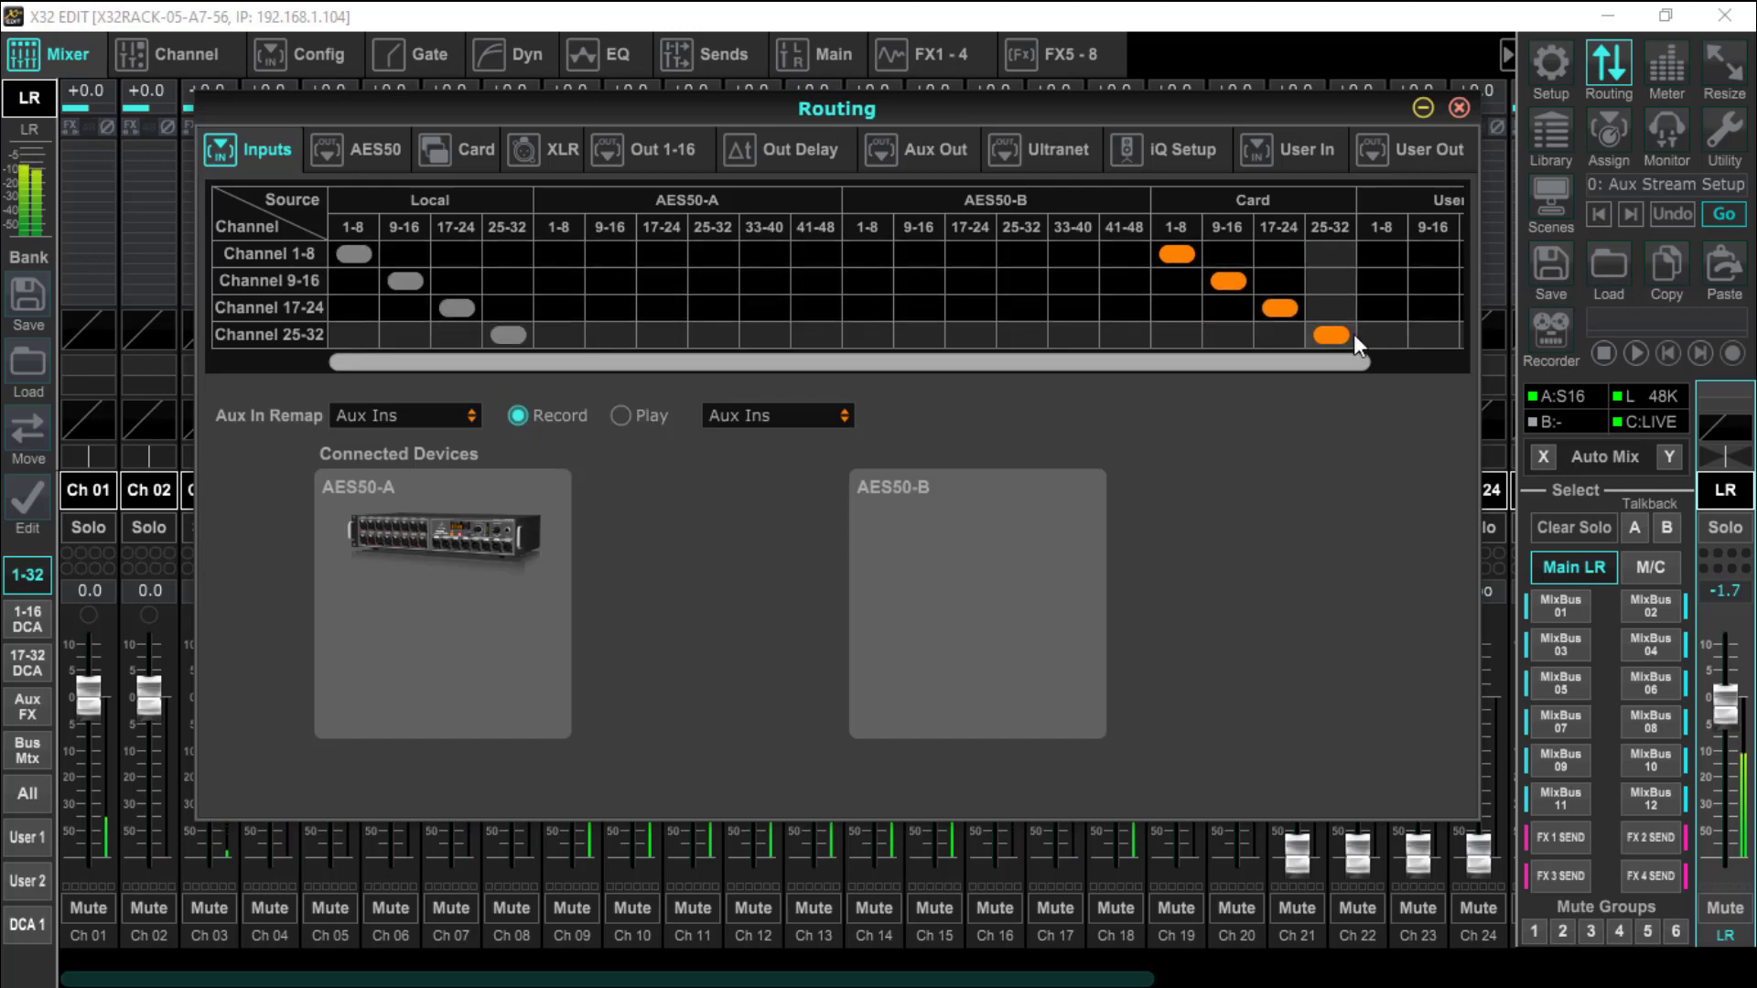
click(349, 253)
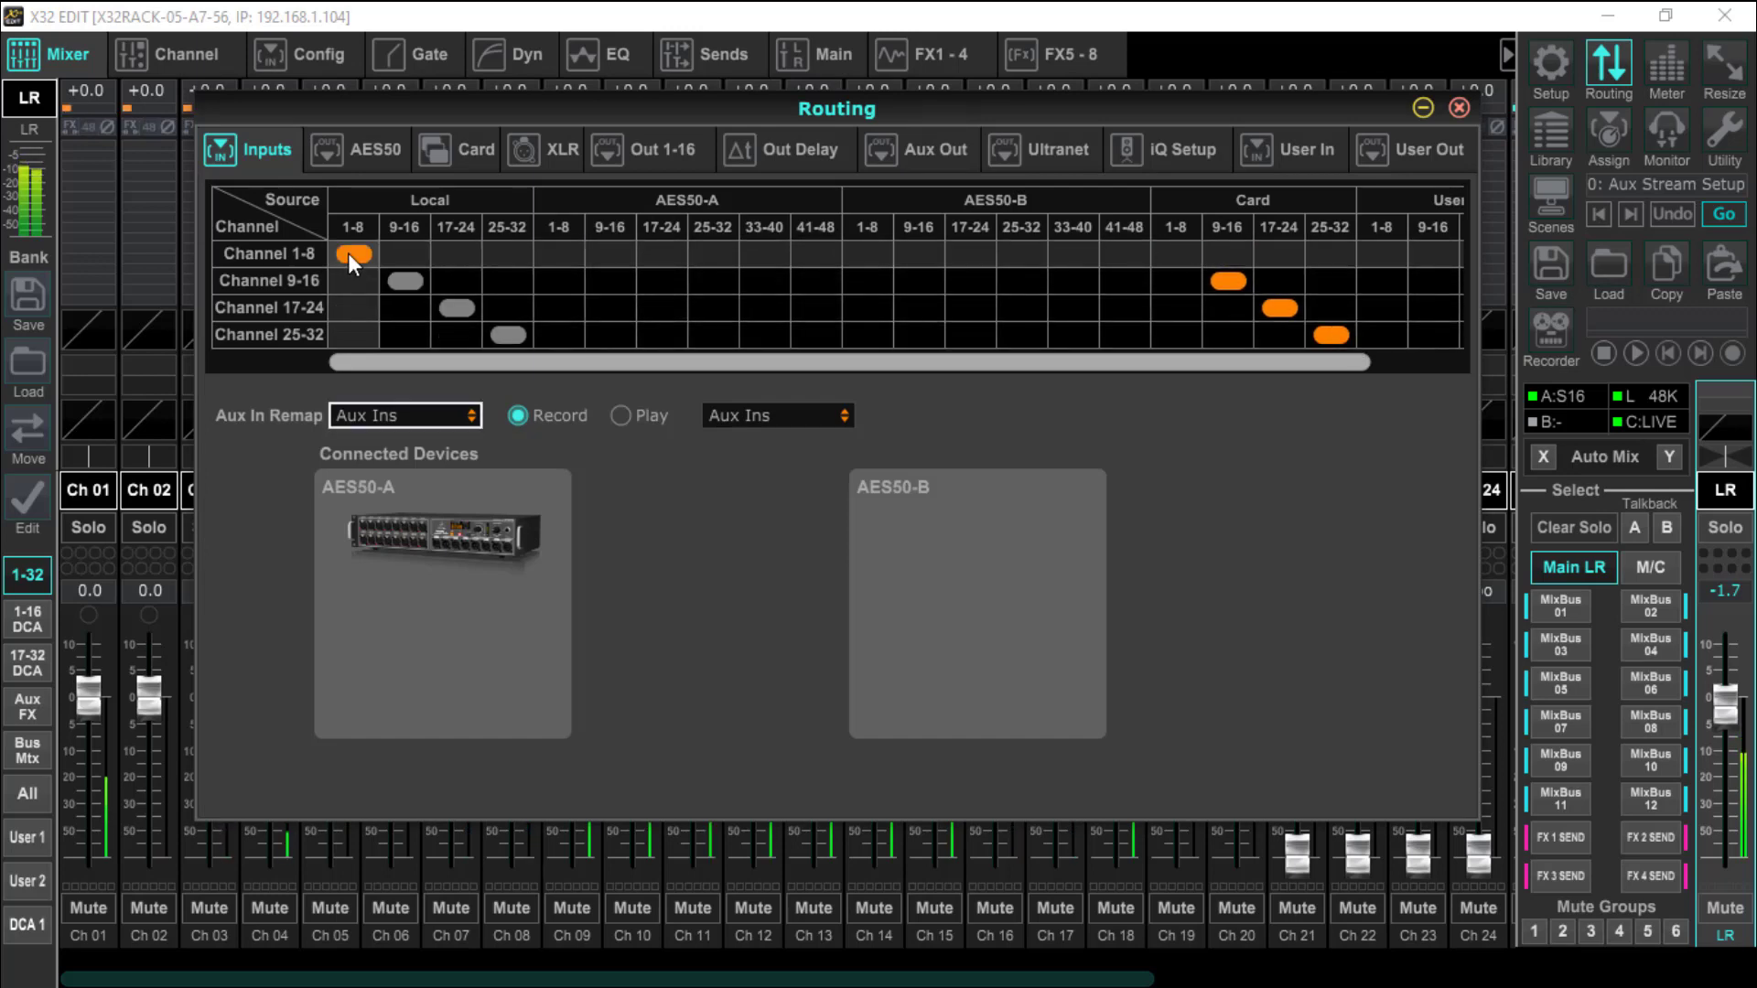
click(390, 280)
click(568, 319)
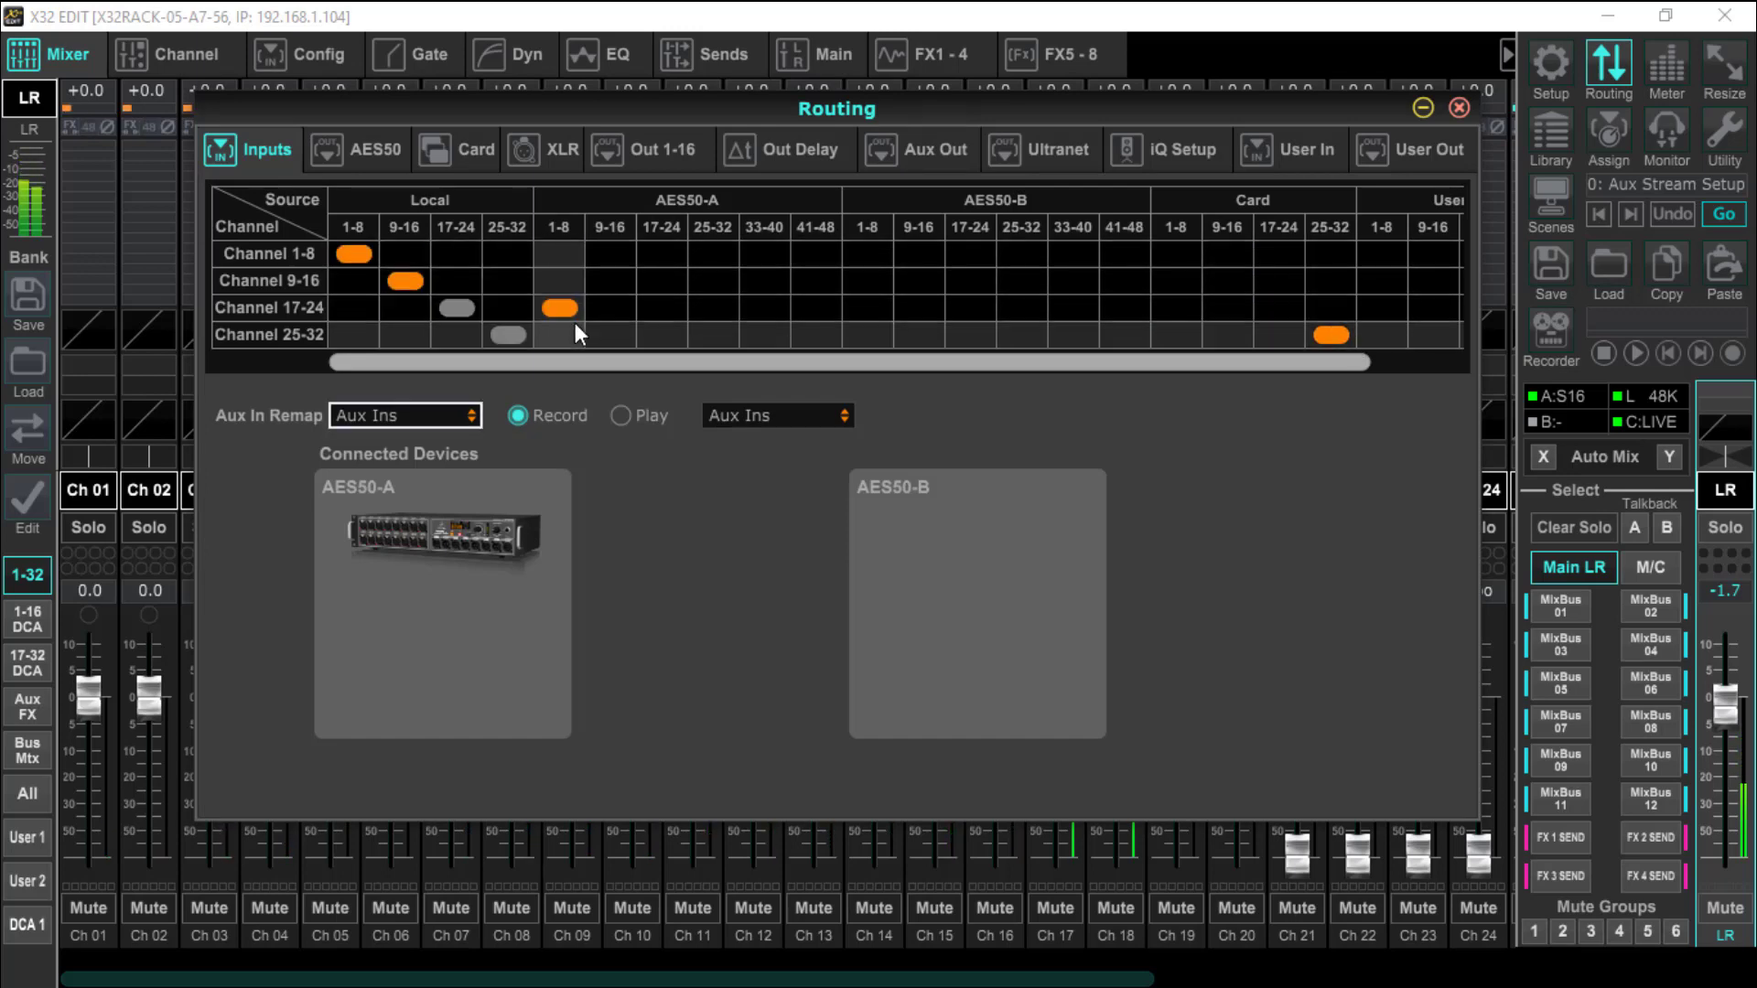
click(612, 335)
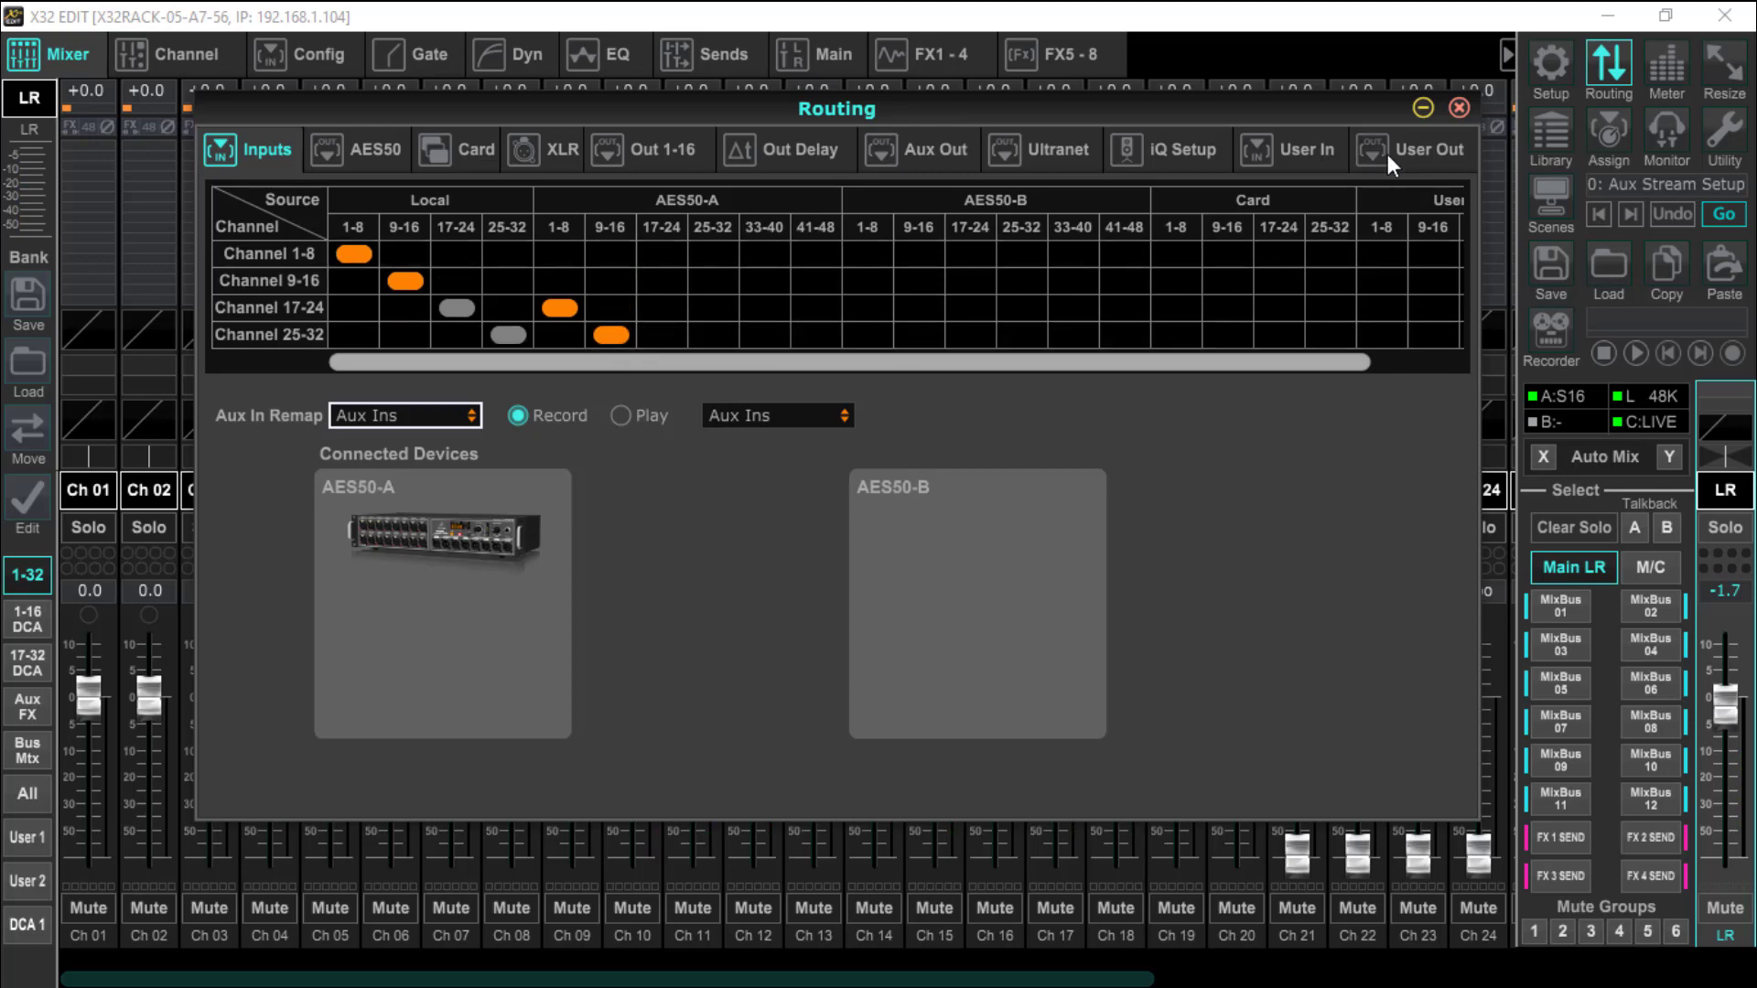
Review the User Out and User In patches, and return to the Inputs assignments
click(1422, 160)
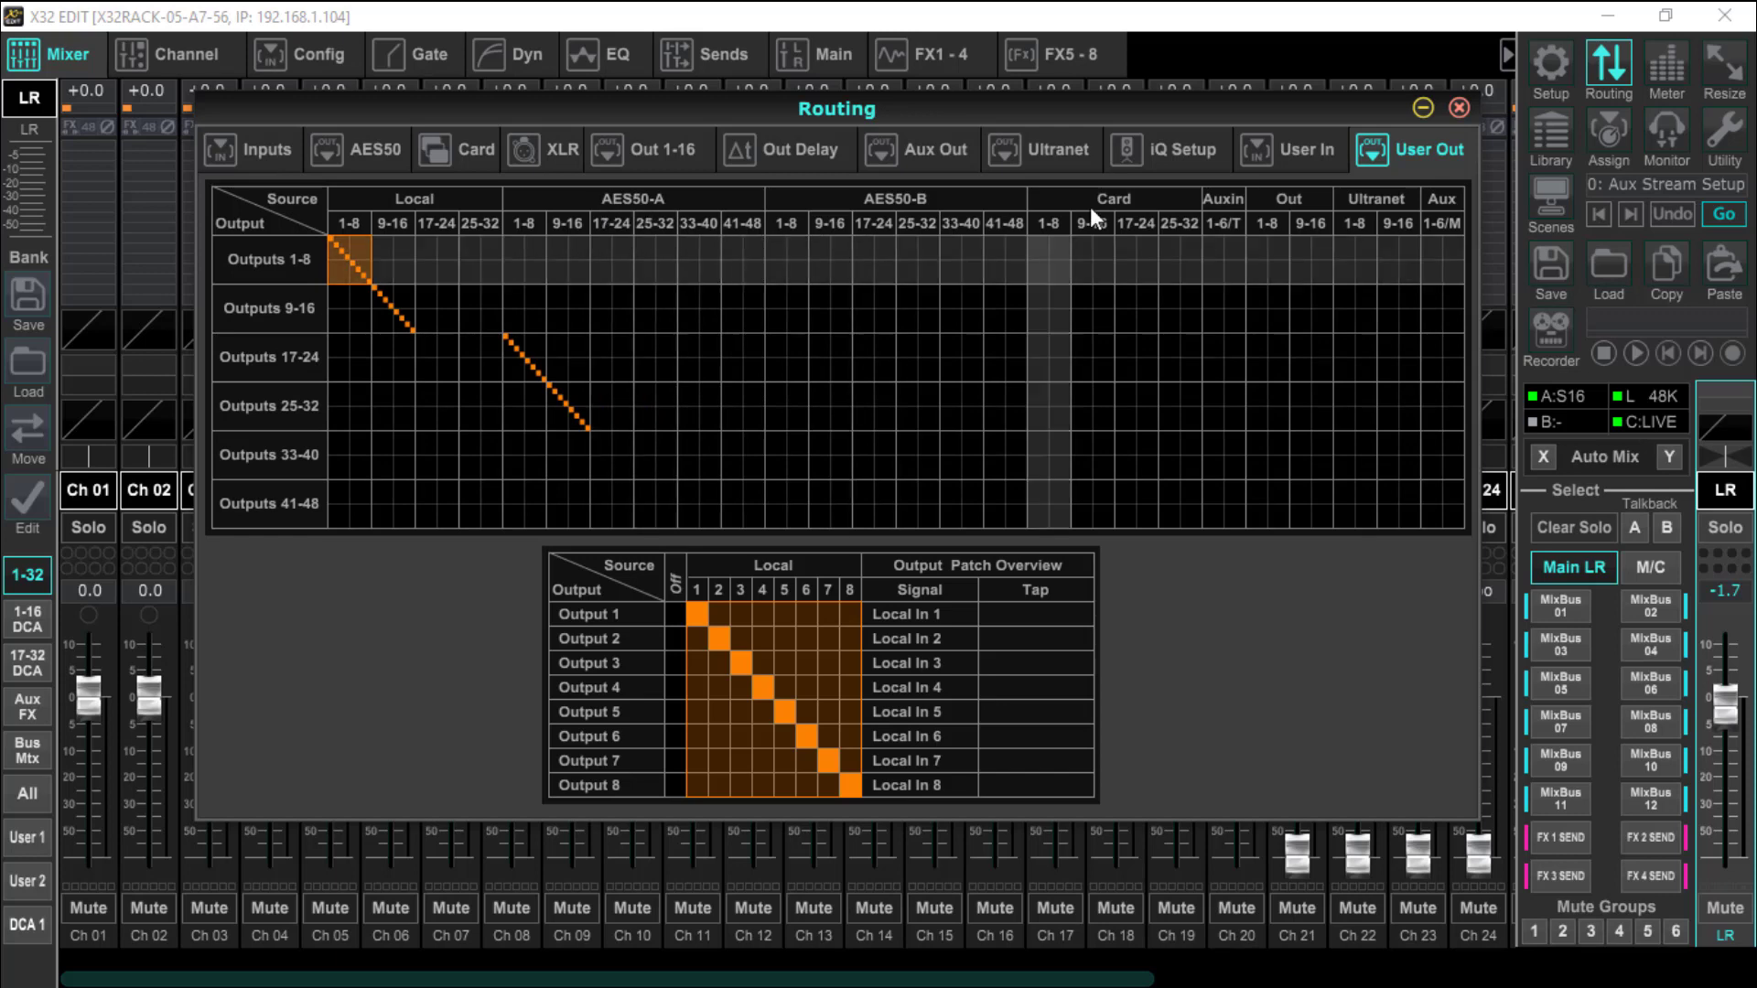
click(1292, 152)
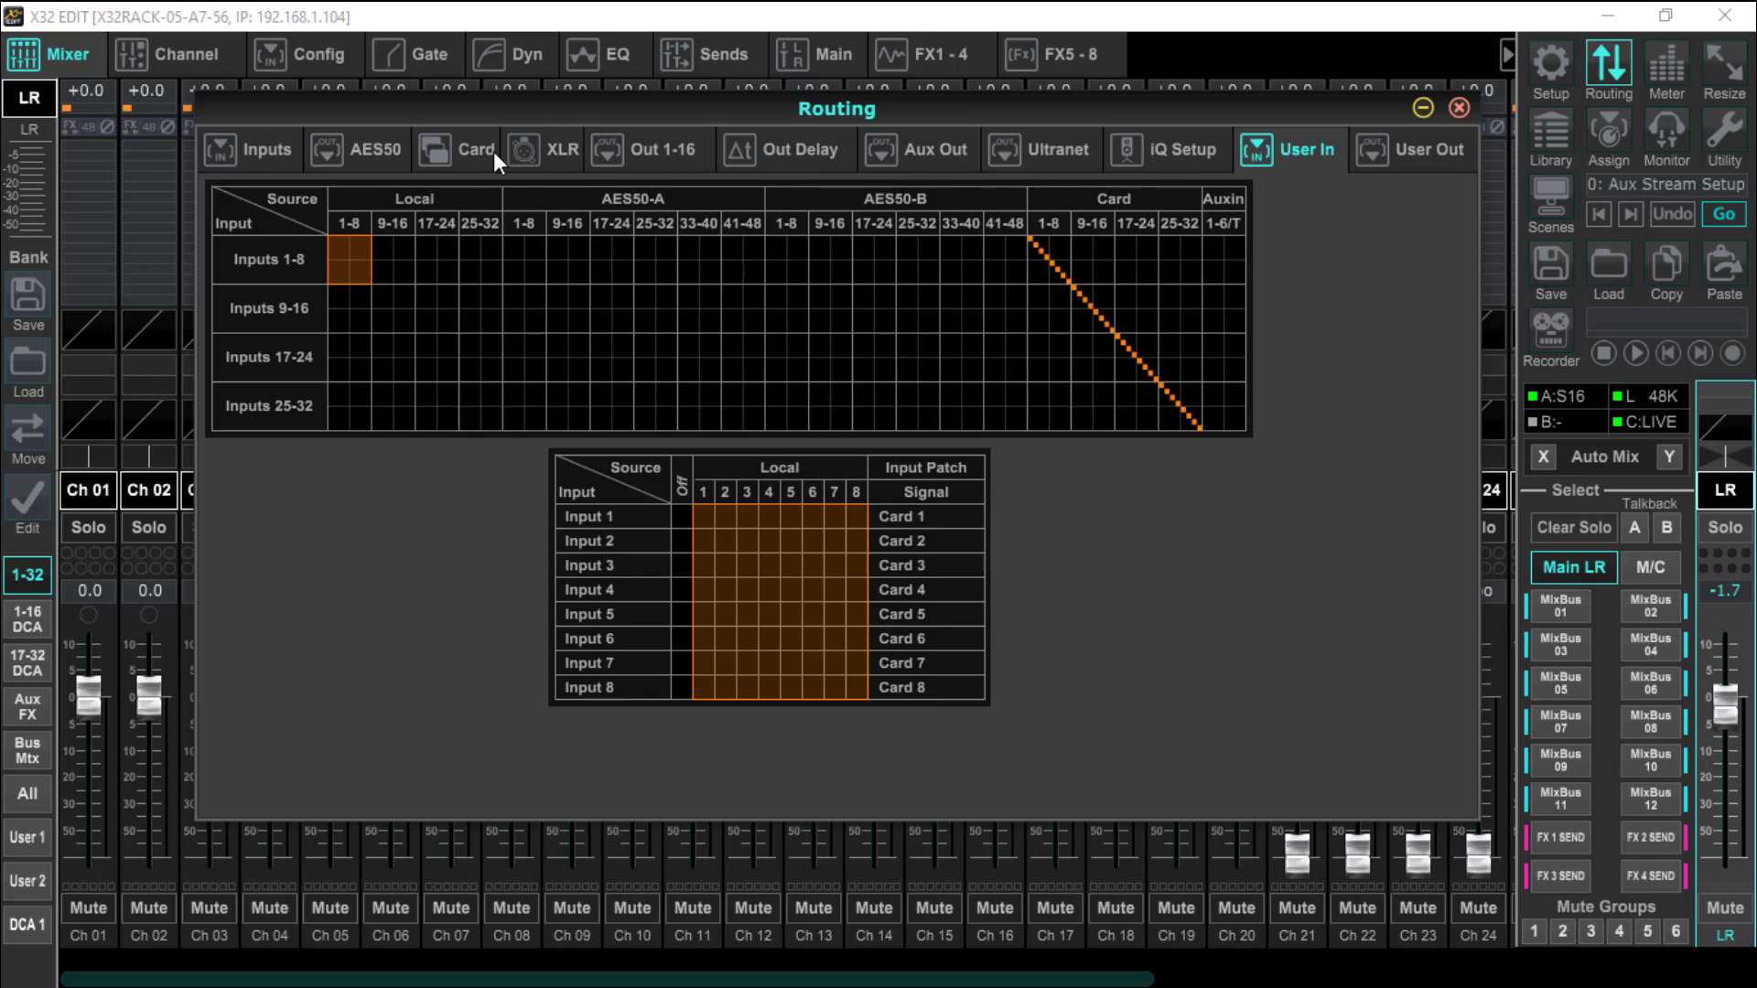
click(256, 151)
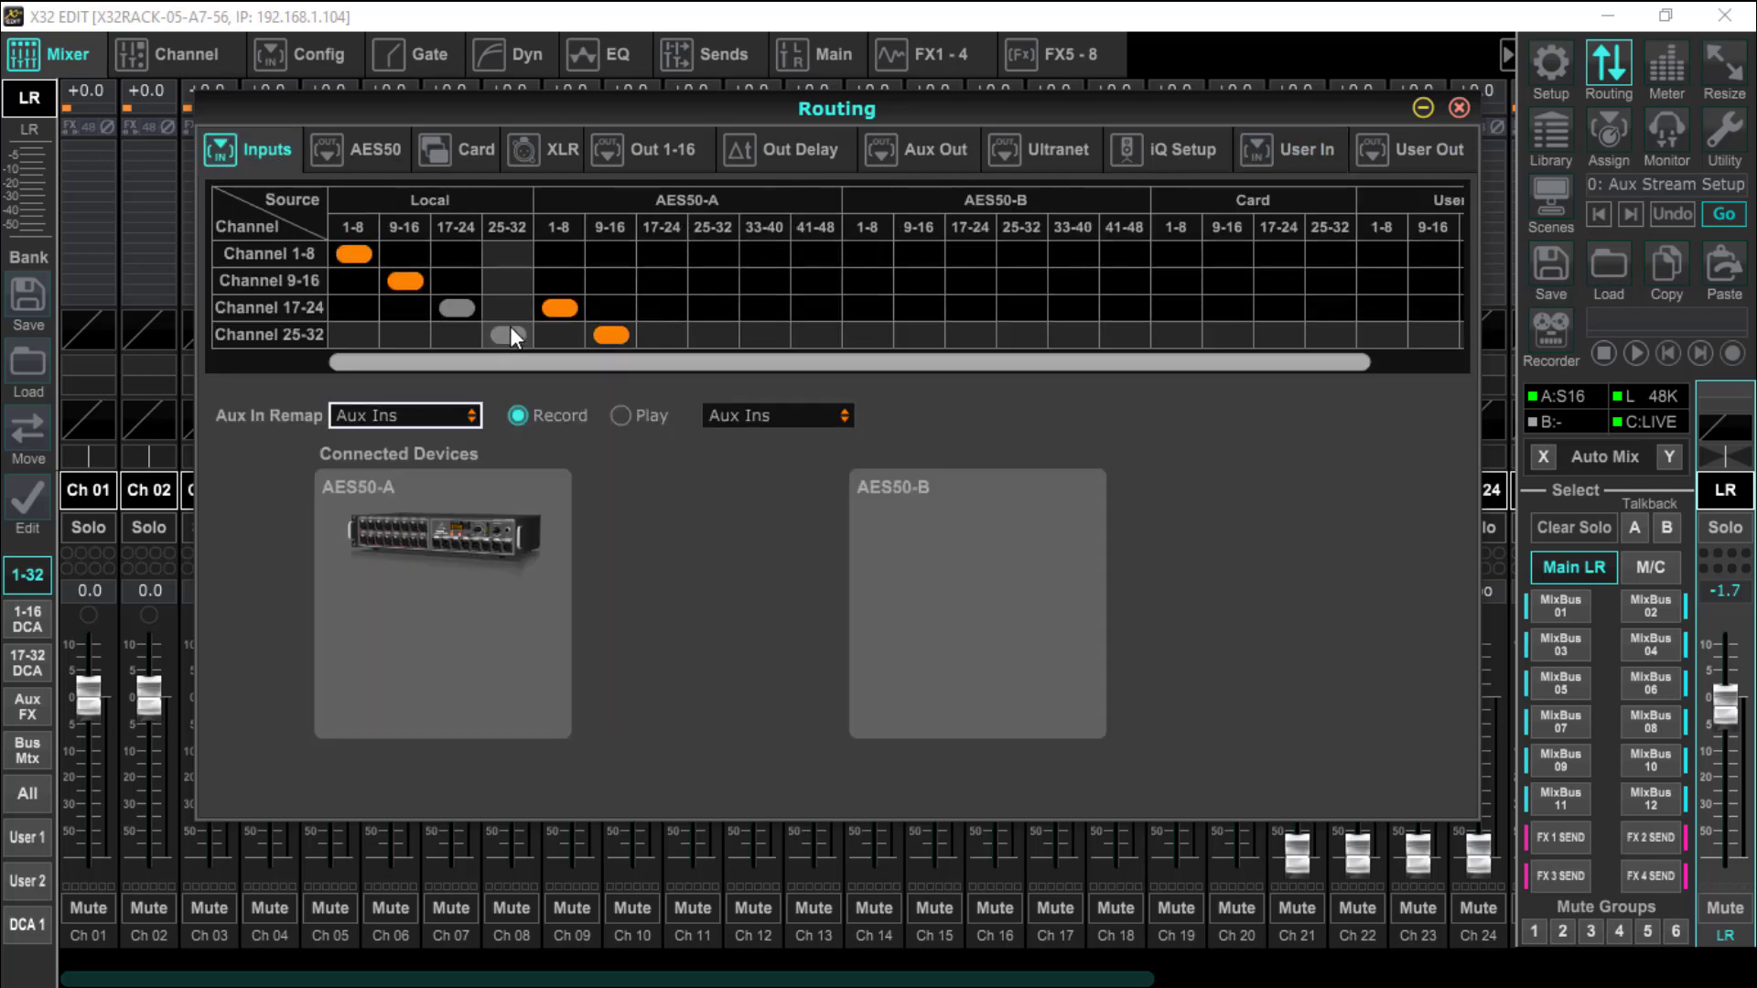
Assign channels 1-32 to Card 1-32 in matching blocks of eight and close the Routing window
click(1176, 255)
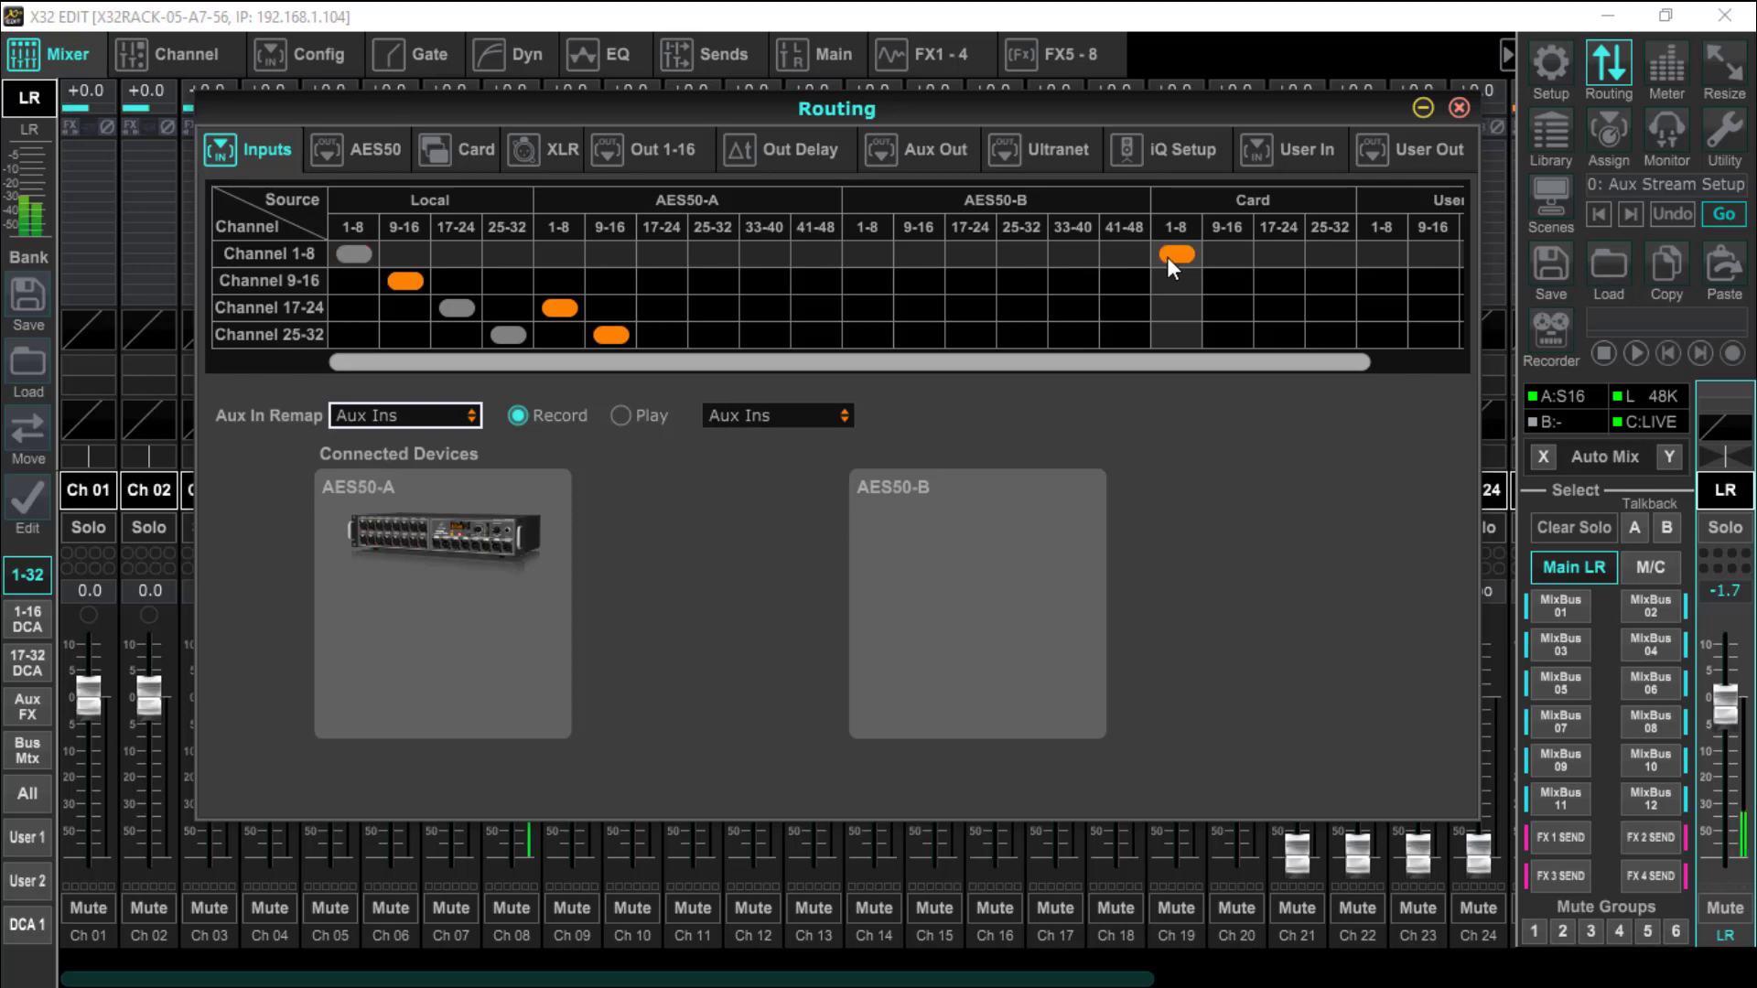
click(1229, 285)
click(1276, 308)
click(1330, 335)
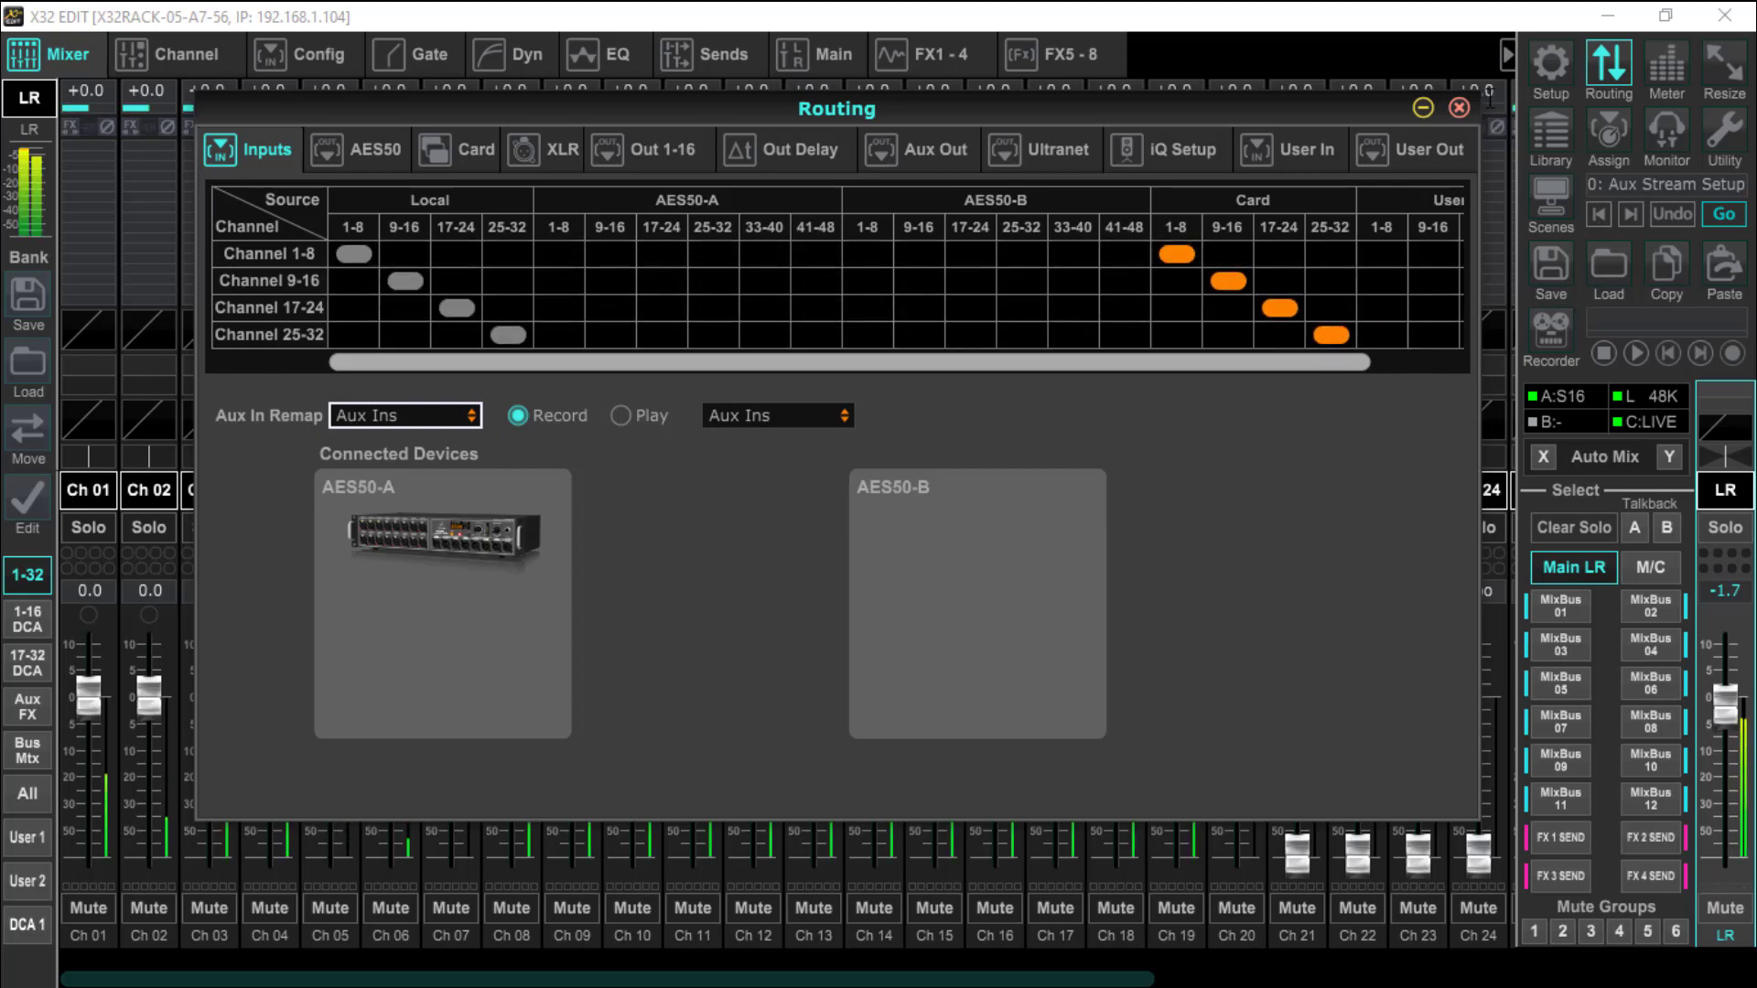
click(1460, 108)
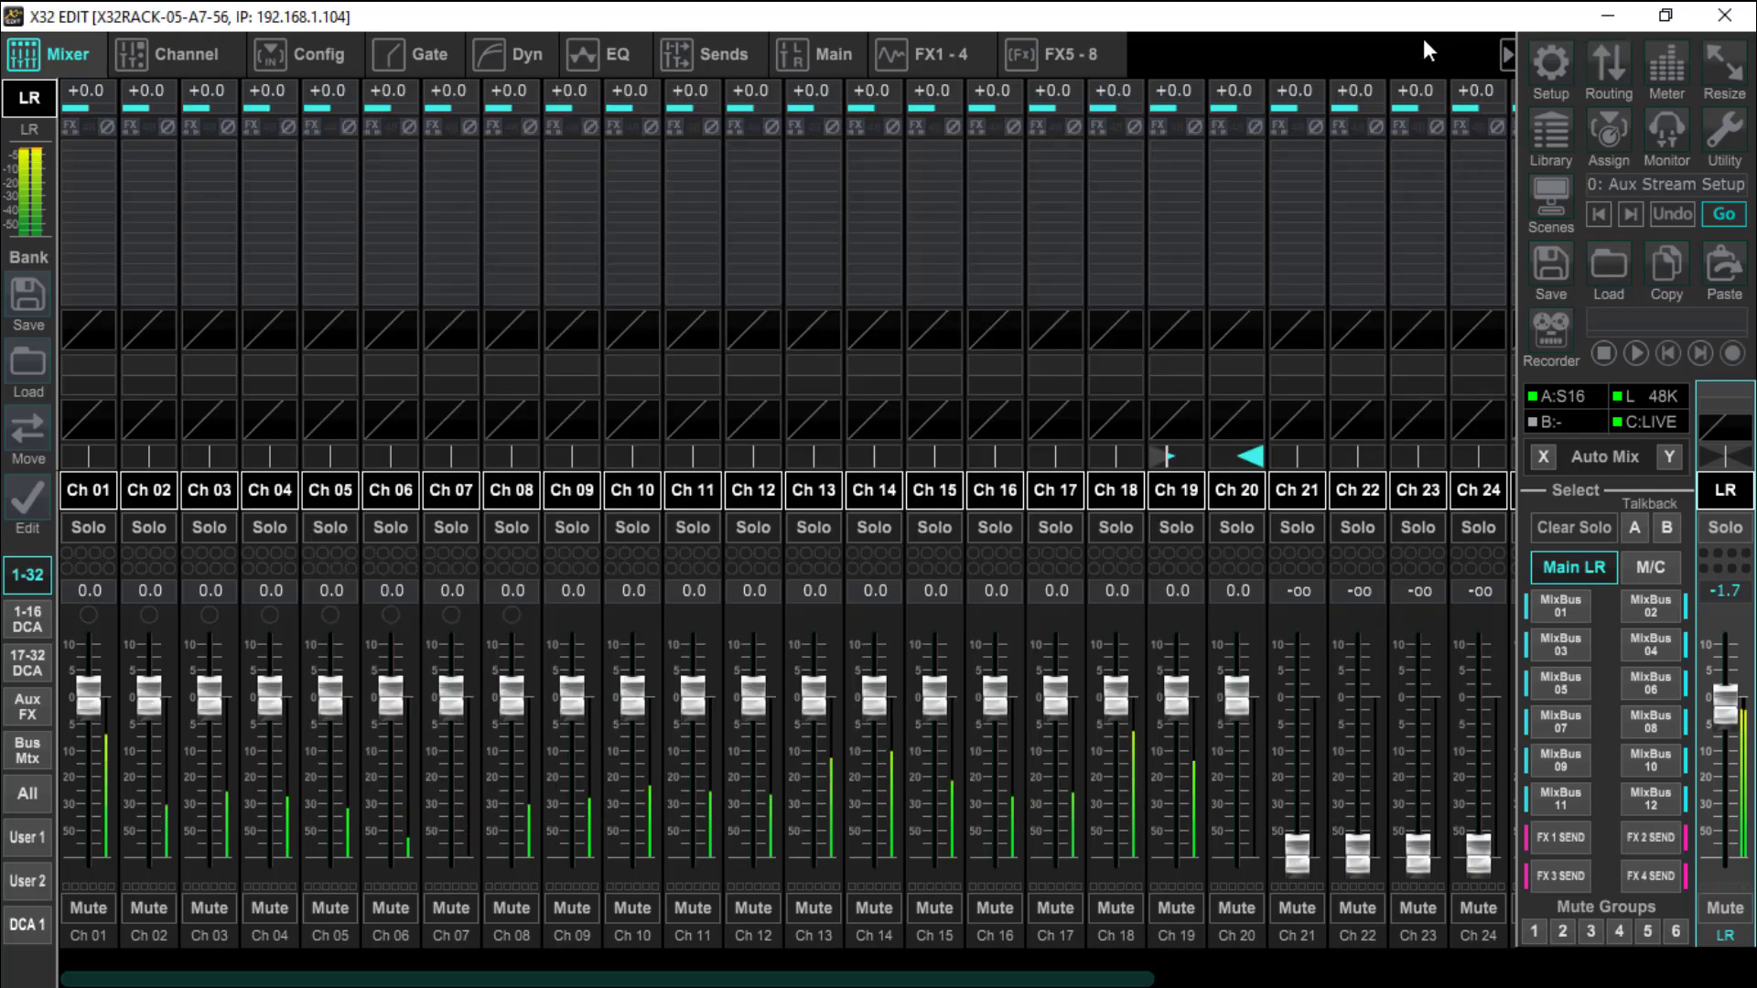